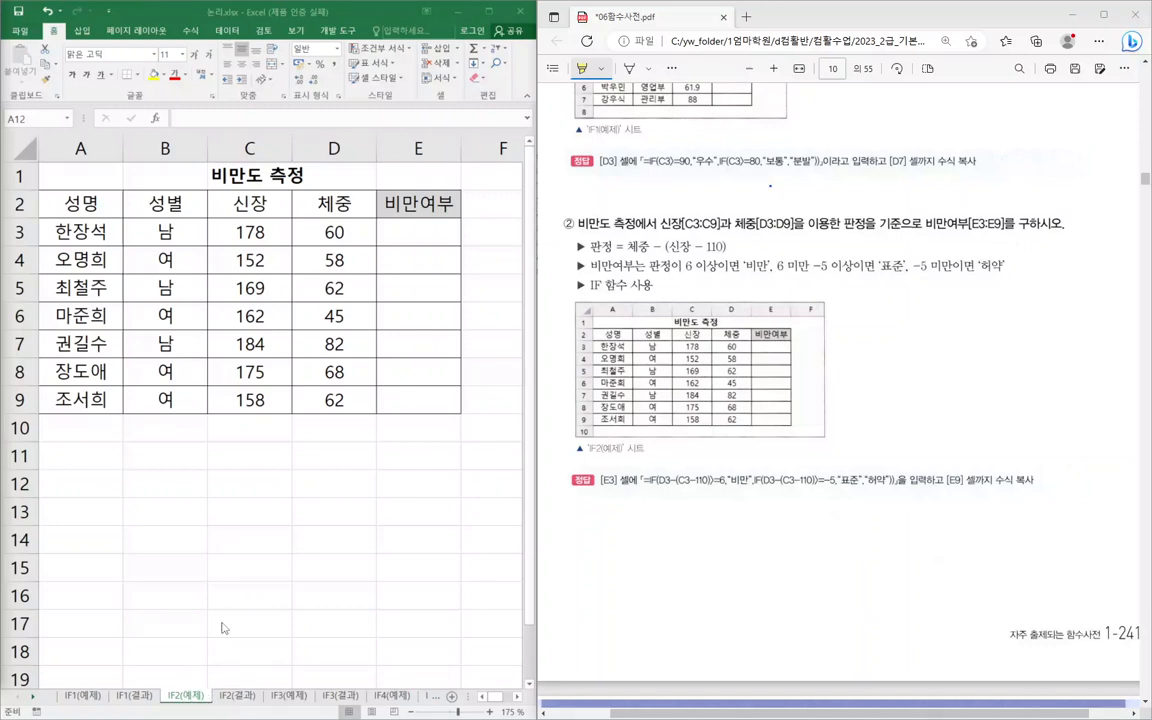
{"action": "key", "text": "Up"}
{"action": "key", "text": "Right"}
{"action": "key", "text": "Right"}
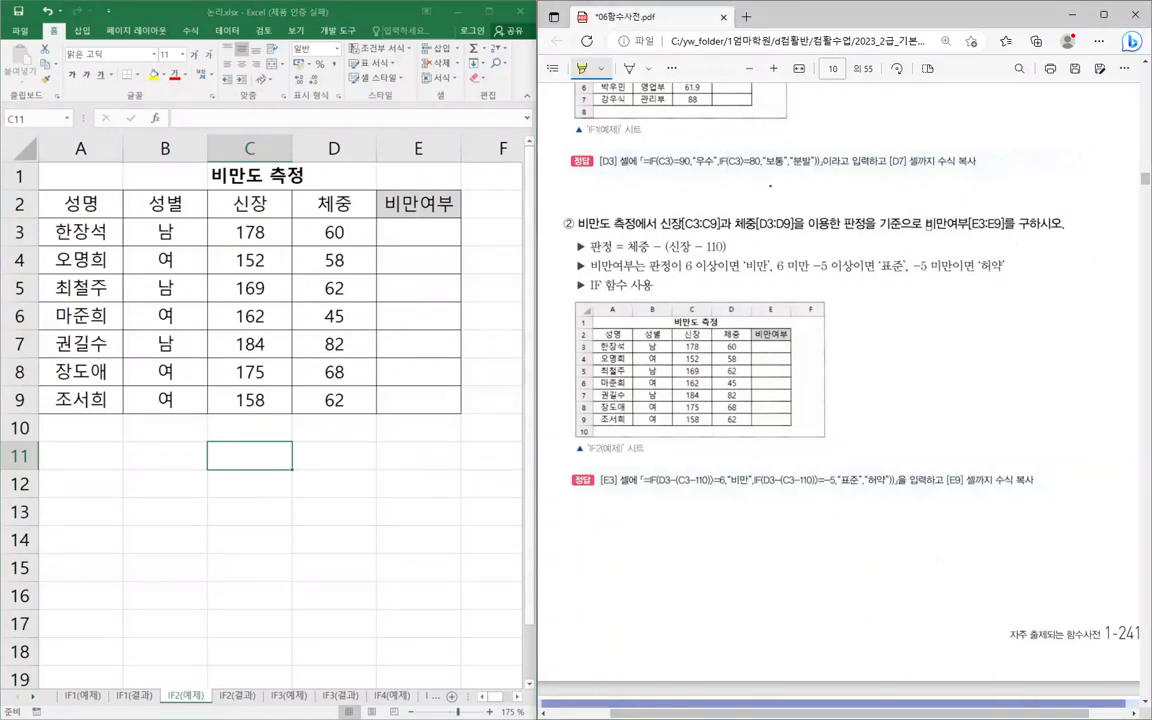
- Highlight 비만여부[E3:E9], the formula 체중 – (신장 – 110), the word IF and the sample table's empty 비만여부 cells in PDF problem 2
{"action": "left_click_drag", "start_coordinate": [928, 224], "coordinate": [1022, 226]}
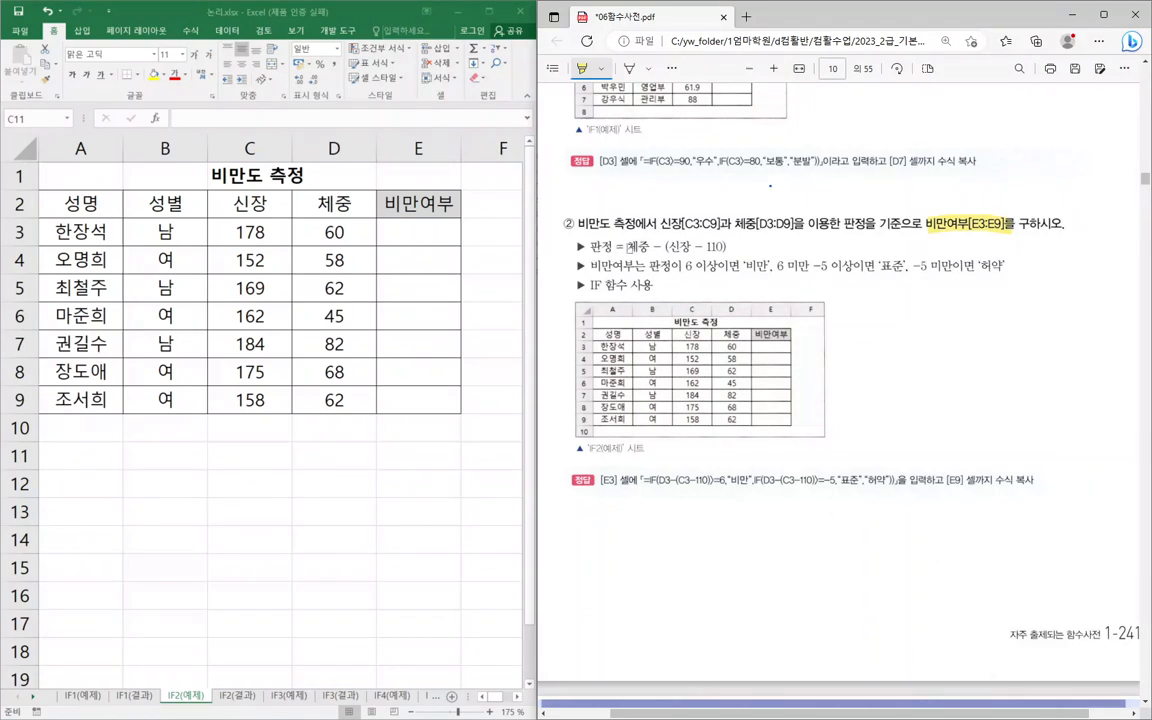
{"action": "left_click_drag", "start_coordinate": [640, 246], "coordinate": [751, 245]}
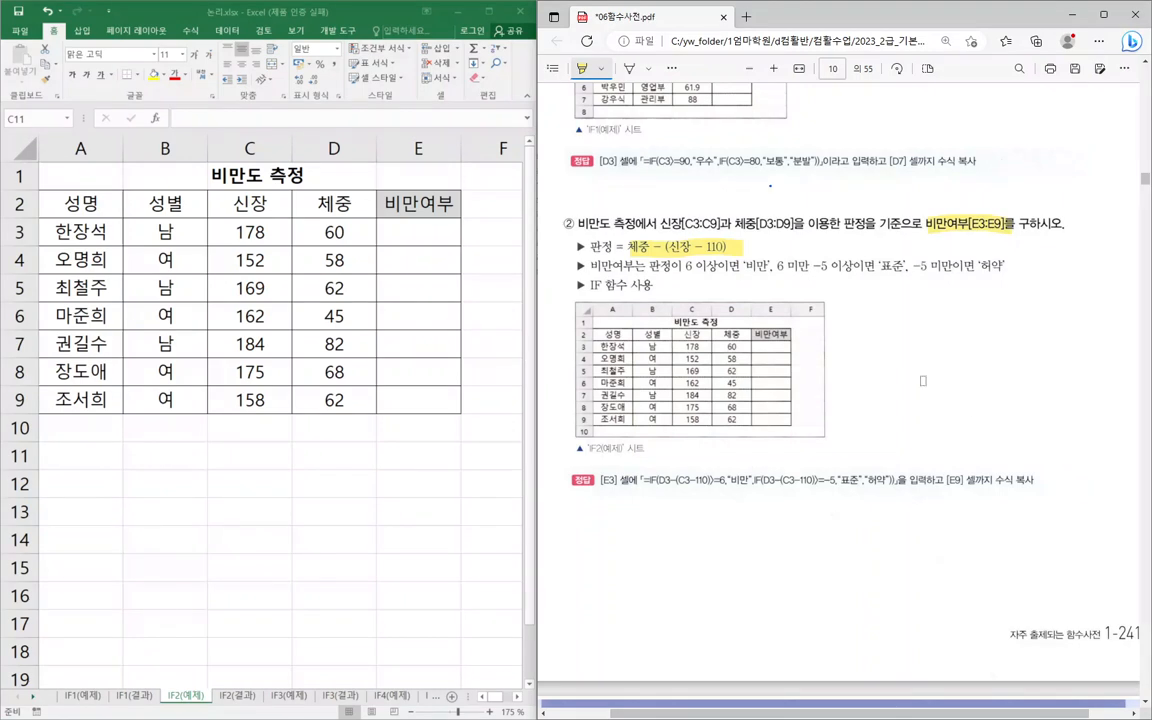
{"action": "left_click_drag", "start_coordinate": [589, 286], "coordinate": [608, 286]}
{"action": "mouse_move", "coordinate": [764, 345]}
{"action": "left_mouse_down"}
{"action": "mouse_move", "coordinate": [765, 400]}
{"action": "mouse_move", "coordinate": [787, 423]}
{"action": "mouse_move", "coordinate": [786, 350]}
{"action": "mouse_move", "coordinate": [761, 349]}
{"action": "left_mouse_up"}
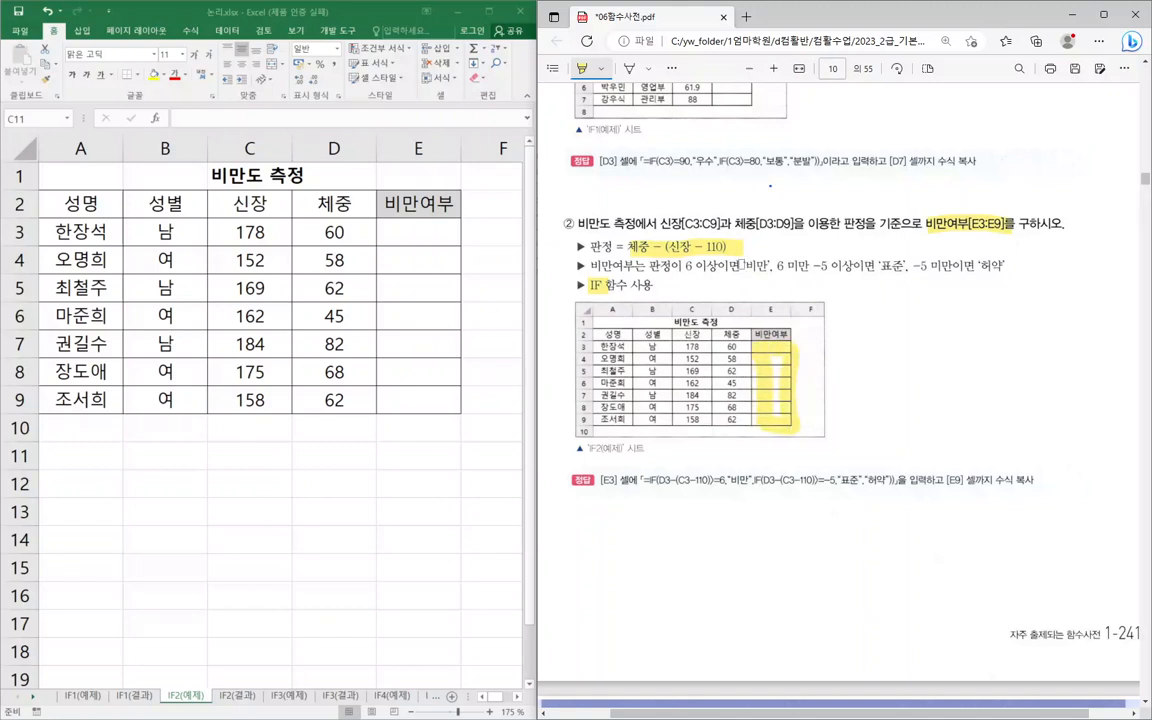
- Highlight the three outcome words '비만', '표준' and '허약' in the PDF problem's criteria line
{"action": "left_click_drag", "start_coordinate": [741, 265], "coordinate": [767, 265]}
{"action": "left_click_drag", "start_coordinate": [881, 265], "coordinate": [905, 265]}
{"action": "left_click_drag", "start_coordinate": [977, 265], "coordinate": [1004, 265]}
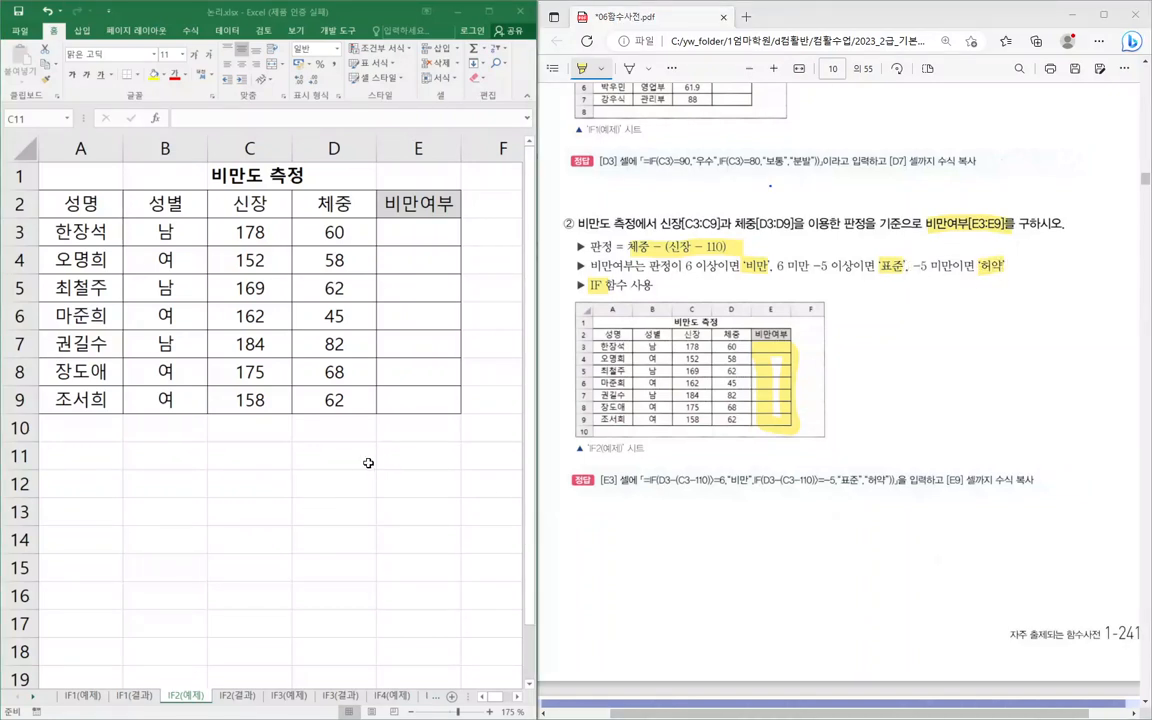
- In Excel, enter the heading 결과 in D11 with 비만, 표준 and 허약 in the cells beneath it
{"action": "left_click", "coordinate": [365, 458]}
{"action": "type", "text": "결과"}
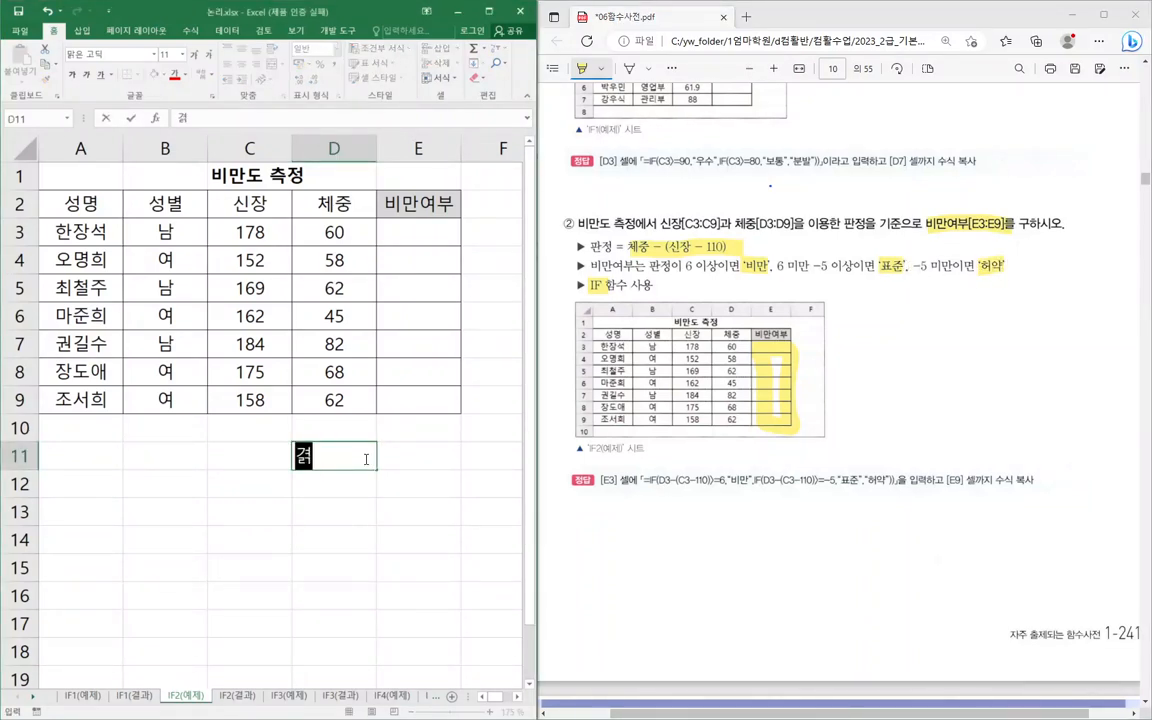
{"action": "key", "text": "Return"}
{"action": "type", "text": "비만"}
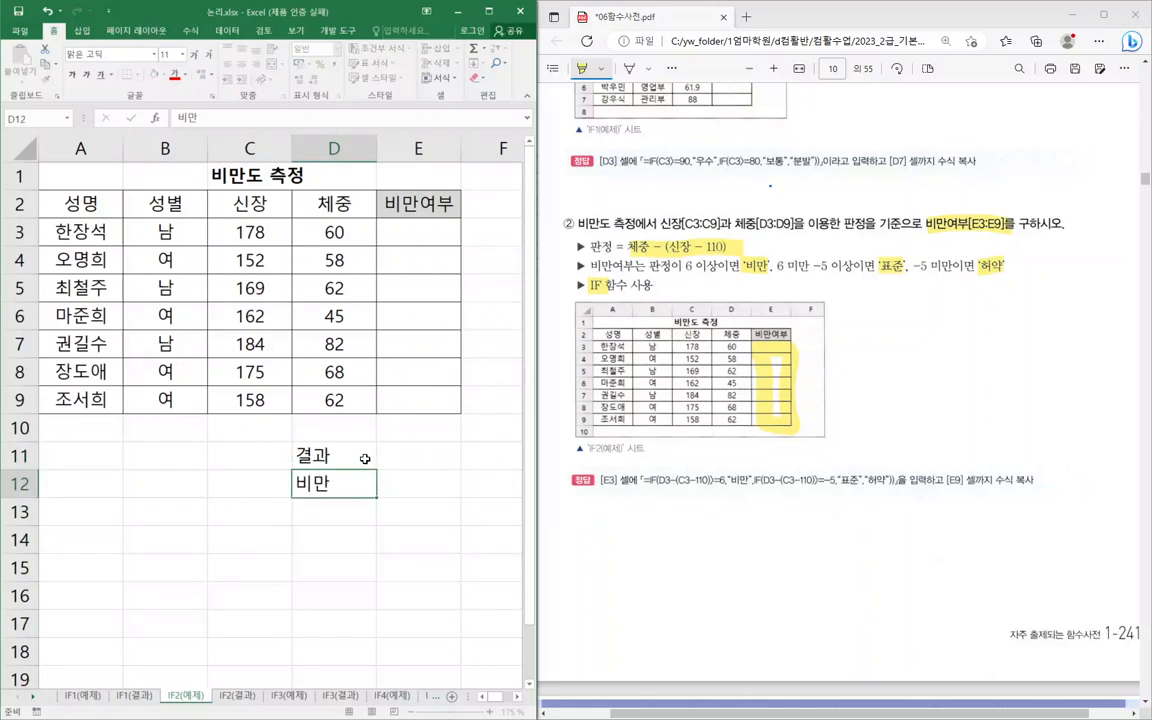
{"action": "key", "text": "Return"}
{"action": "type", "text": "푯준"}
{"action": "key", "text": "Return"}
{"action": "type", "text": "허약"}
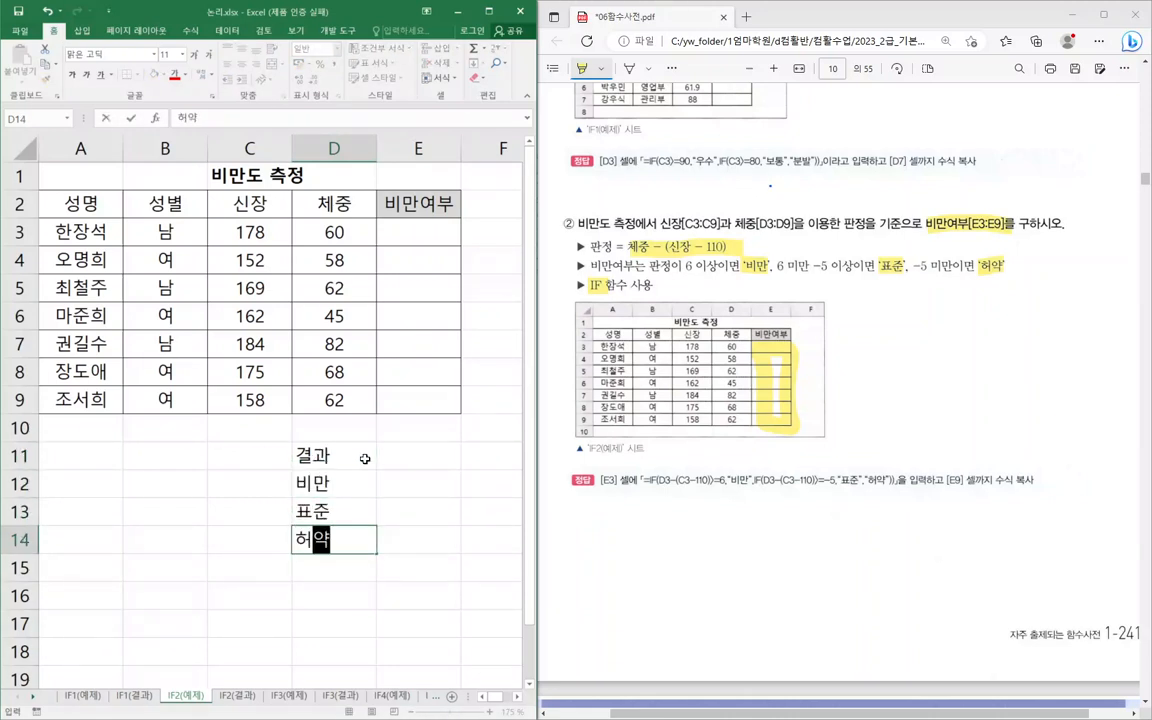
- Enter the heading 조건 in cell B11, on the same row as the 결과 heading
{"action": "key", "text": "Up"}
{"action": "key", "text": "Up"}
{"action": "key", "text": "Up"}
{"action": "key", "text": "Left"}
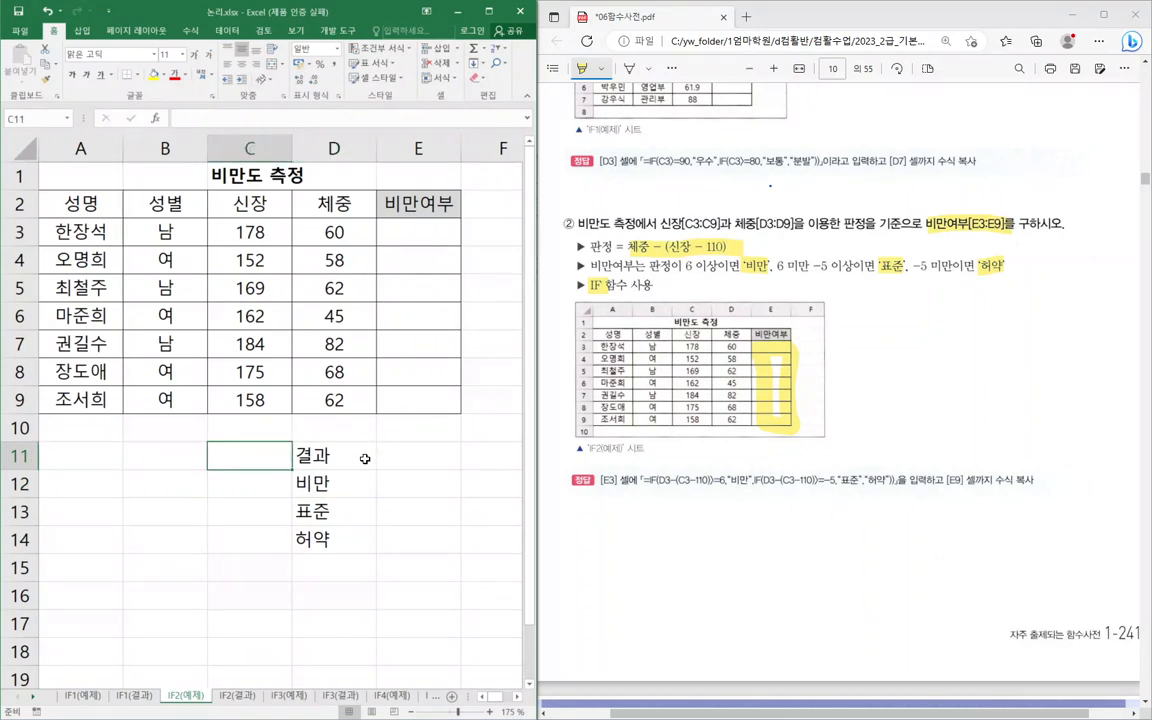
{"action": "key", "text": "Left"}
{"action": "type", "text": "ㅈ조건"}
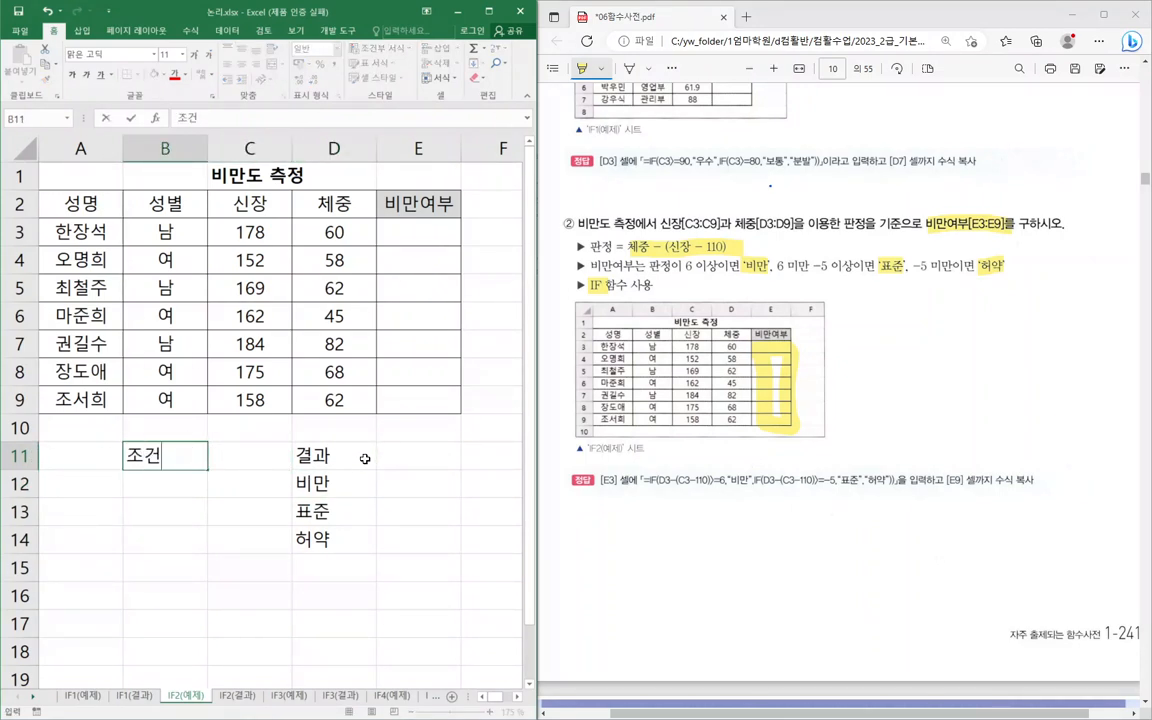
{"action": "key", "text": "Return"}
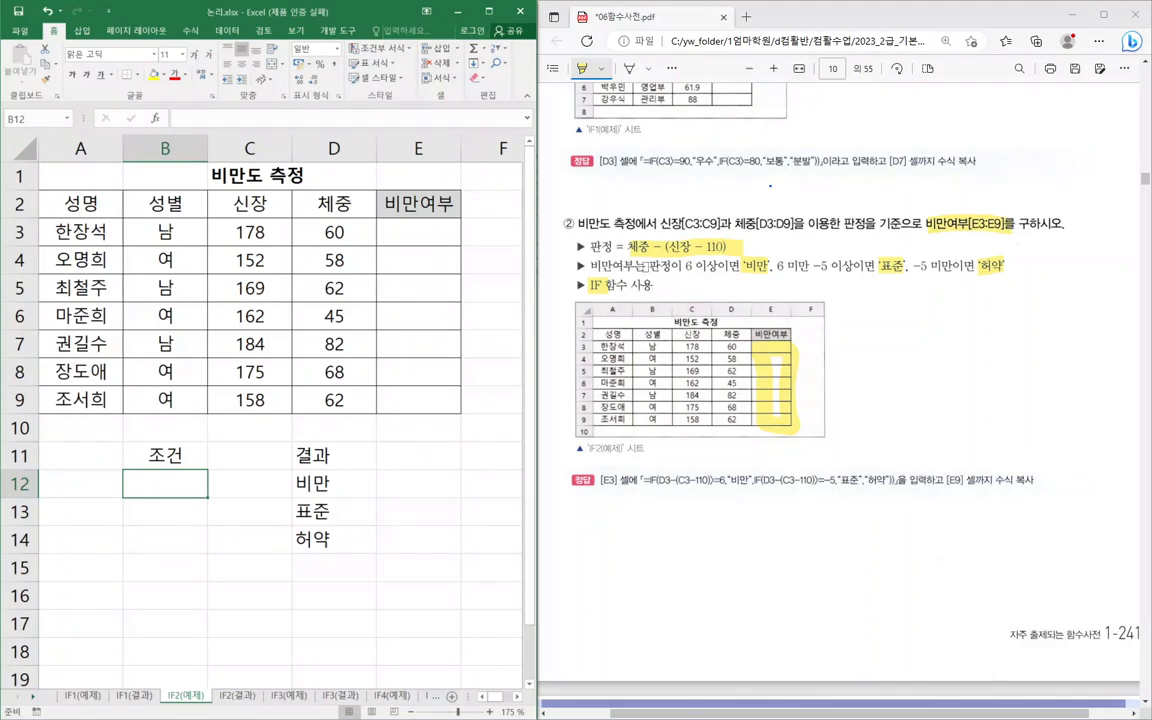
- With the PDF pen, underline the 6 이상 and -5 이상 conditions, strike out both 미만 conditions and box '허약'
{"action": "left_click", "coordinate": [629, 68]}
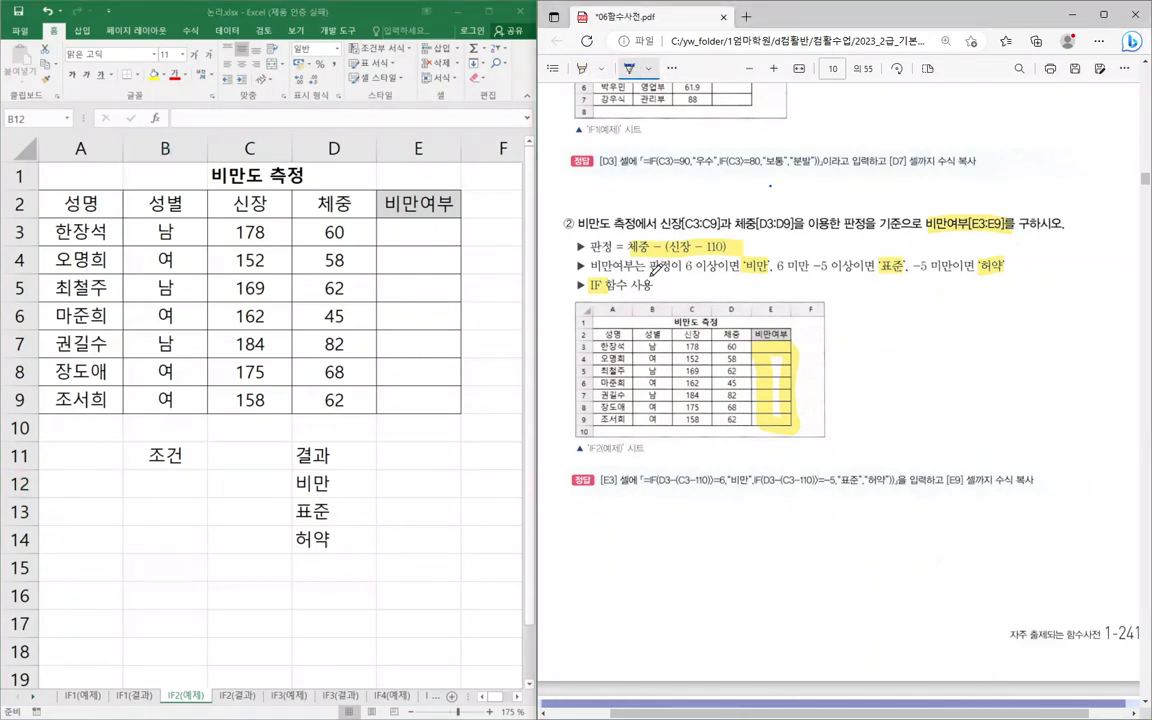
{"action": "mouse_move", "coordinate": [650, 275]}
{"action": "left_mouse_down"}
{"action": "mouse_move", "coordinate": [728, 286]}
{"action": "mouse_move", "coordinate": [796, 265]}
{"action": "mouse_move", "coordinate": [849, 270]}
{"action": "mouse_move", "coordinate": [874, 250]}
{"action": "mouse_move", "coordinate": [980, 258]}
{"action": "left_mouse_up"}
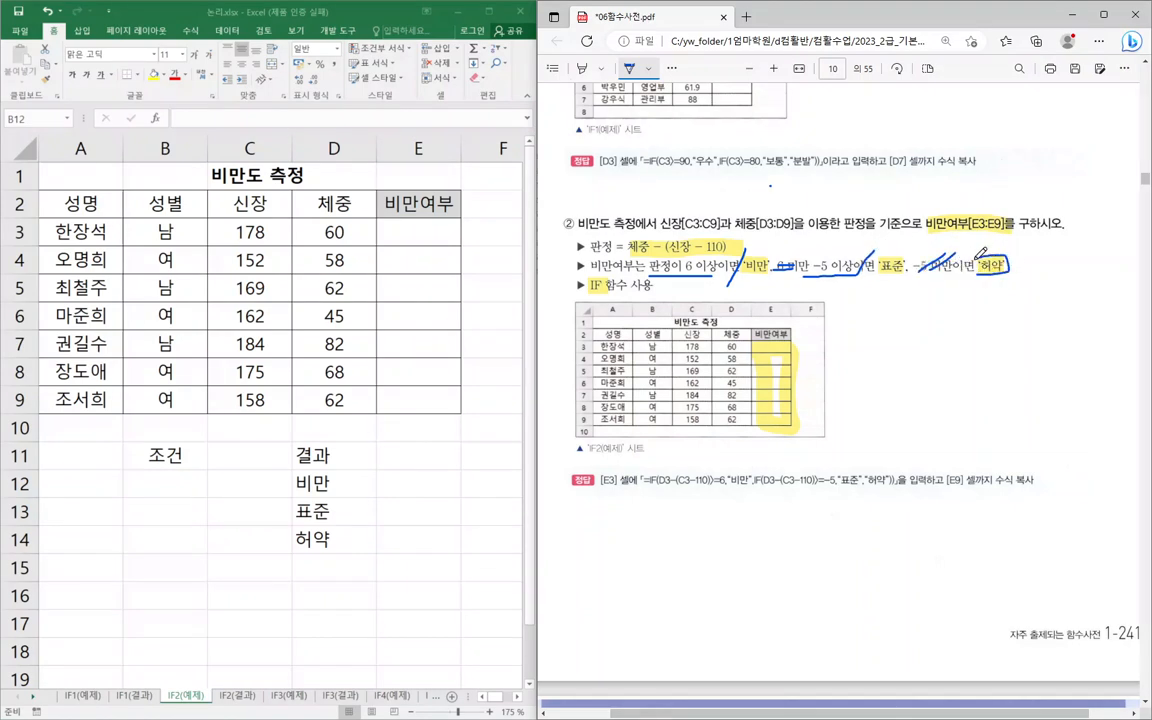
{"action": "left_click", "coordinate": [439, 466]}
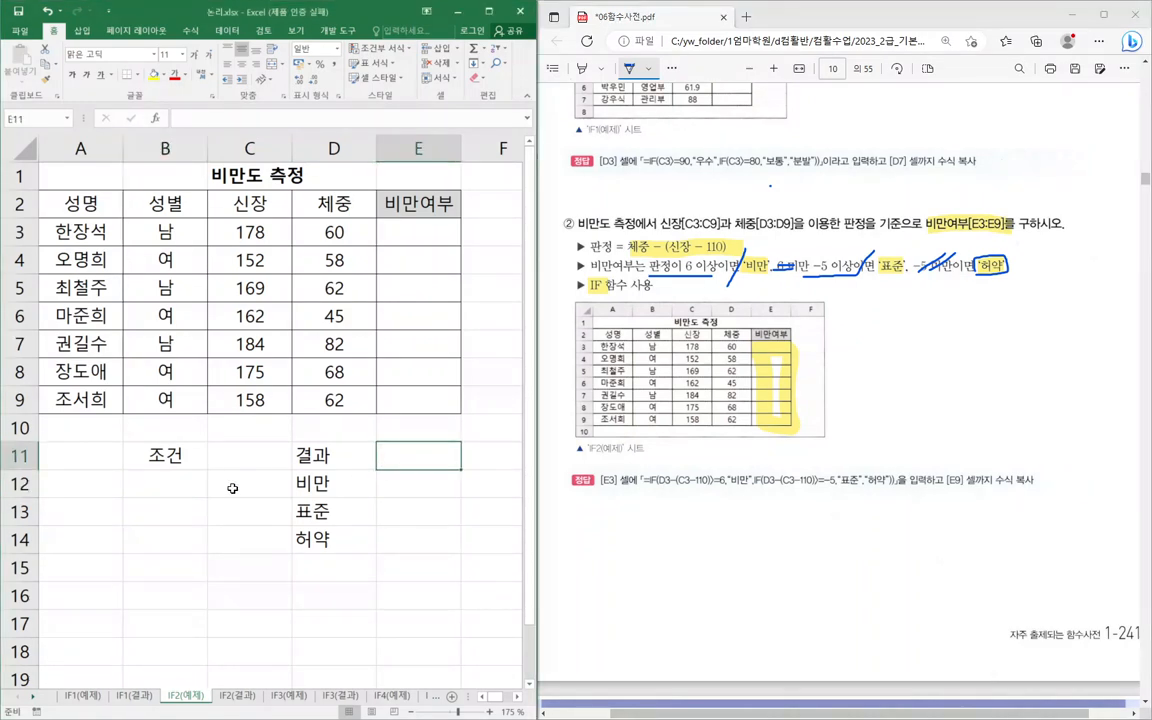
- Enter the first condition, 판정>=6, in cell B12 of the Excel sheet
{"action": "left_click", "coordinate": [190, 485]}
{"action": "type", "text": "판정"}
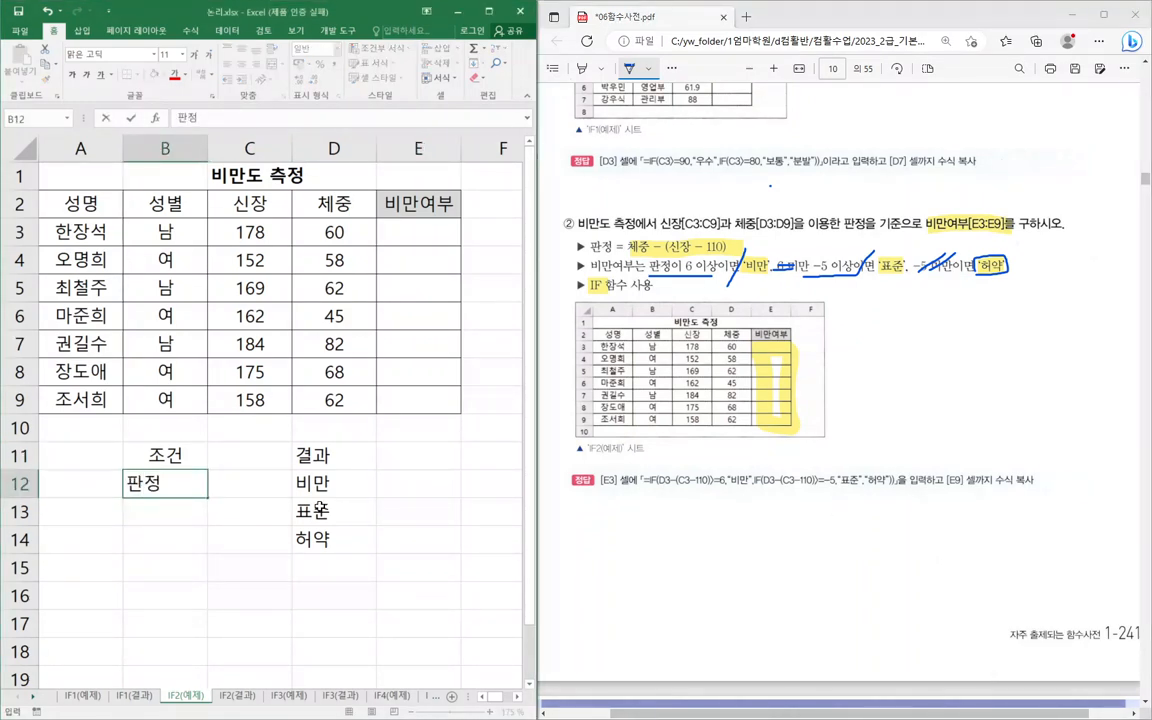
{"action": "type", "text": ">=60"}
{"action": "key", "text": "Return"}
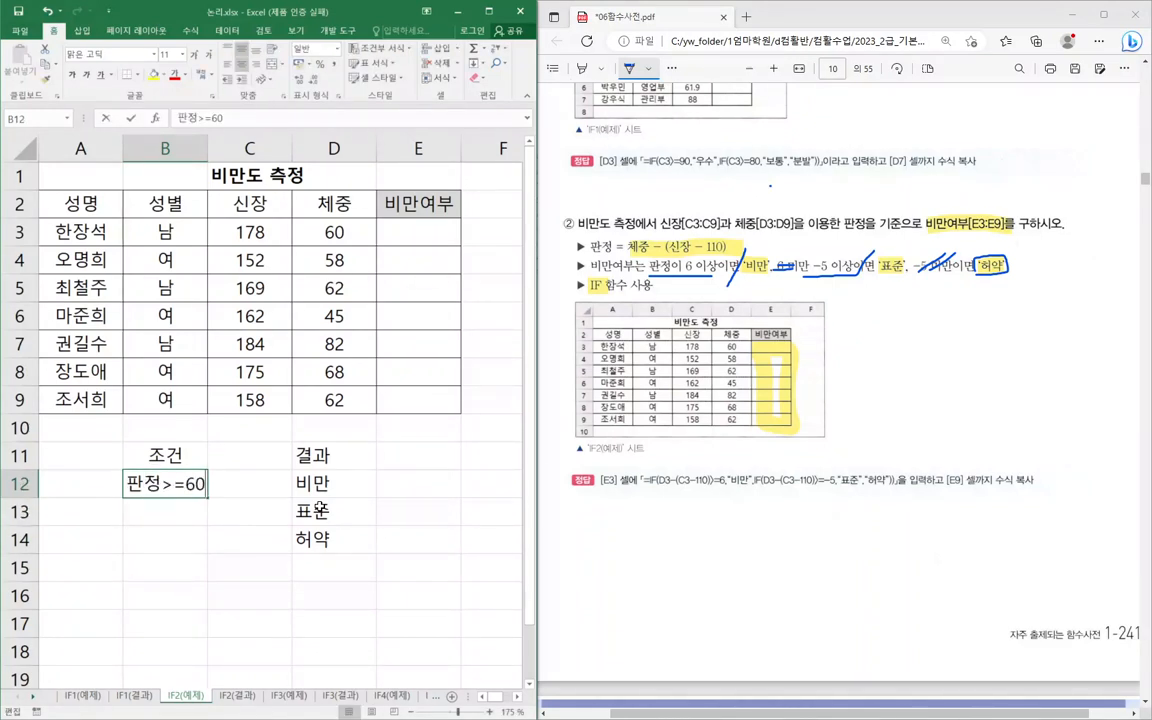
{"action": "key", "text": "BackSpace"}
{"action": "key", "text": "Return"}
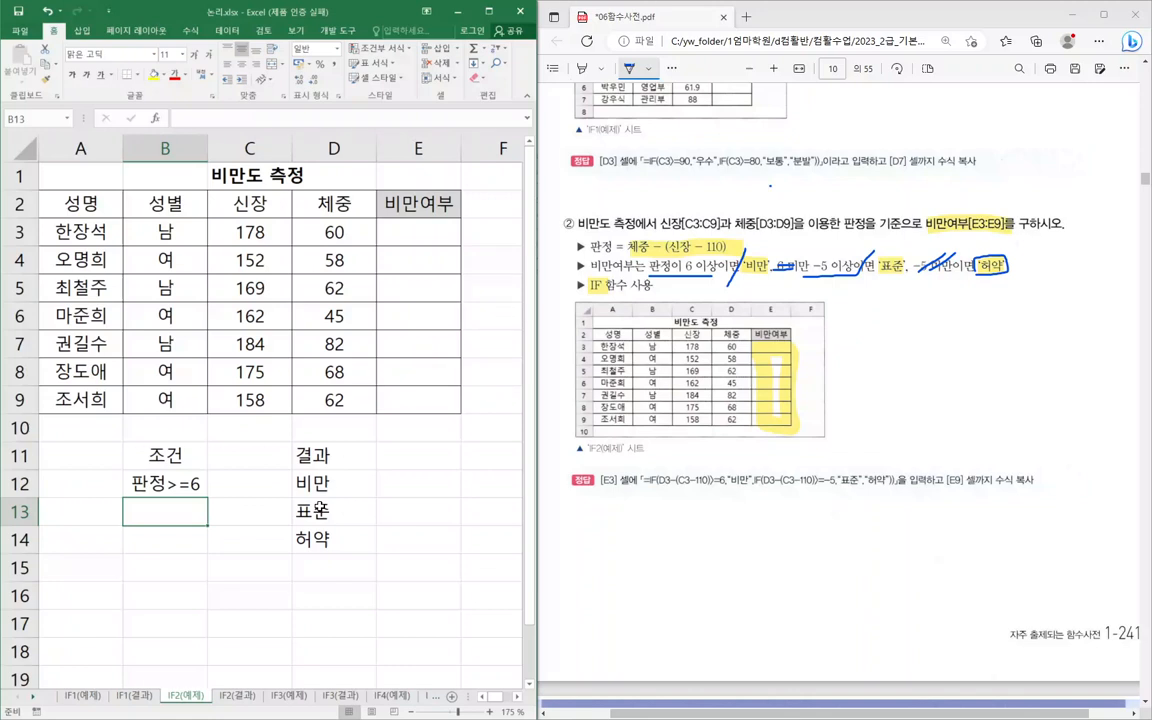
- Enter the second condition, 판정>=-5, in cell B13
{"action": "type", "text": "판정>=6"}
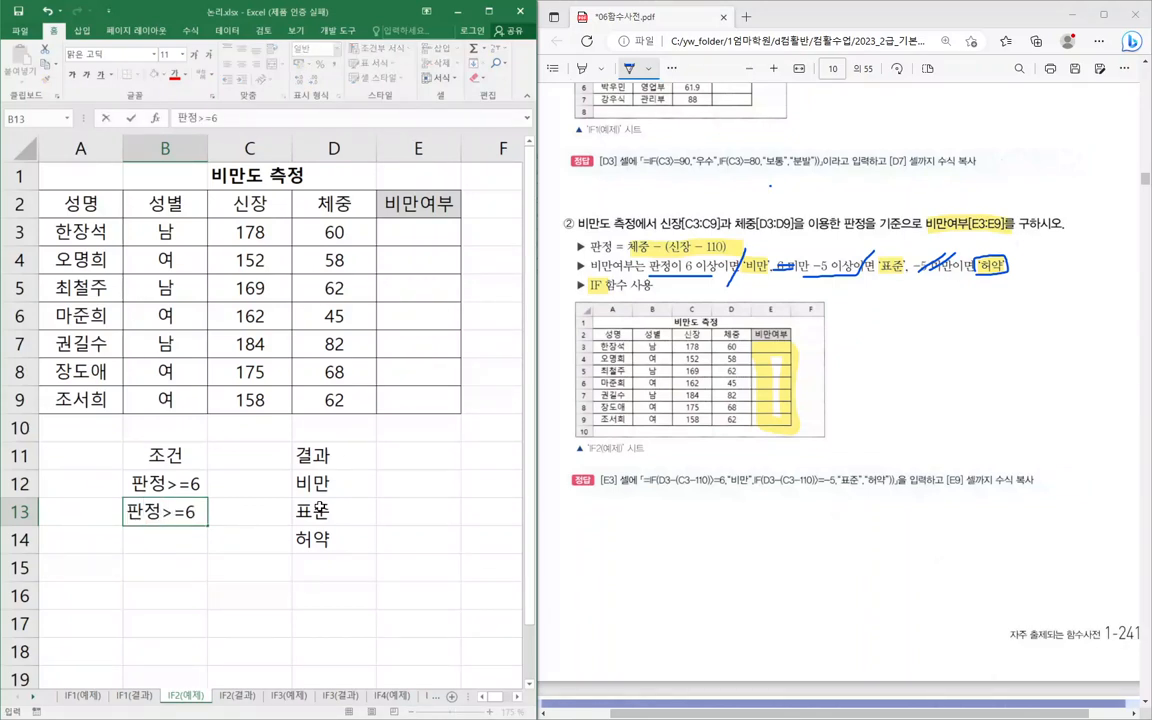
{"action": "type", "text": ">=-5"}
{"action": "key", "text": "Return"}
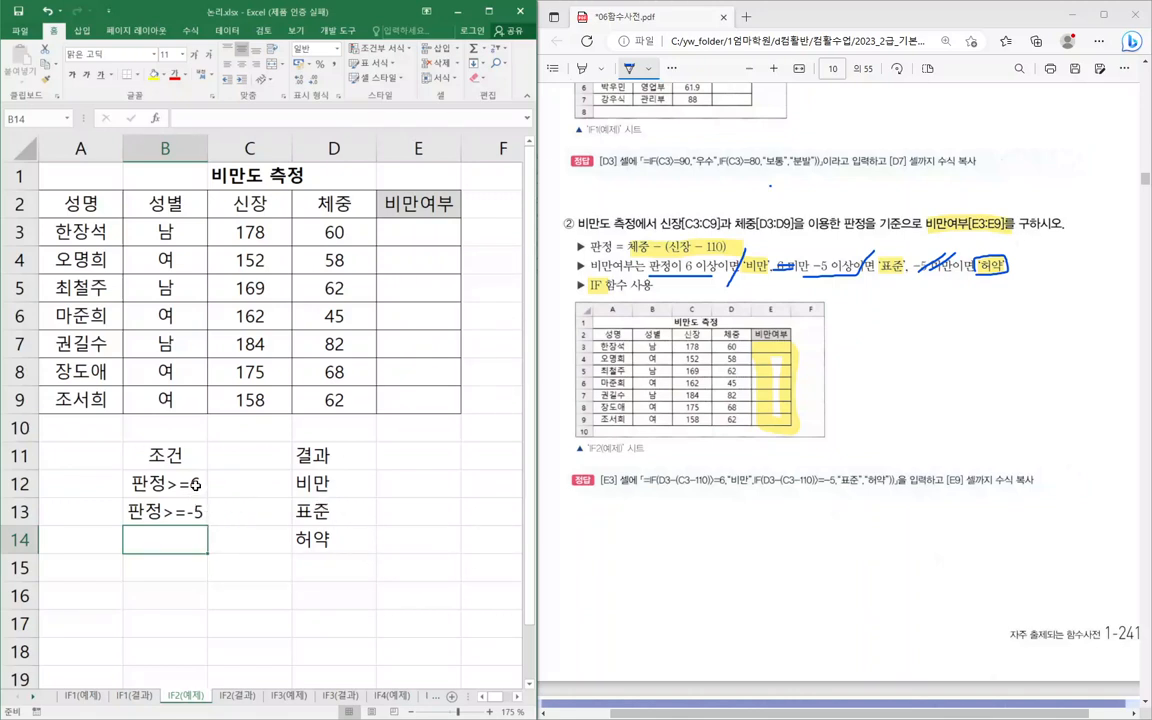
- Compare the two conditions in B12:B13 with the three results listed in D12:D14
{"action": "left_click_drag", "start_coordinate": [172, 482], "coordinate": [196, 507]}
{"action": "left_click", "coordinate": [325, 510]}
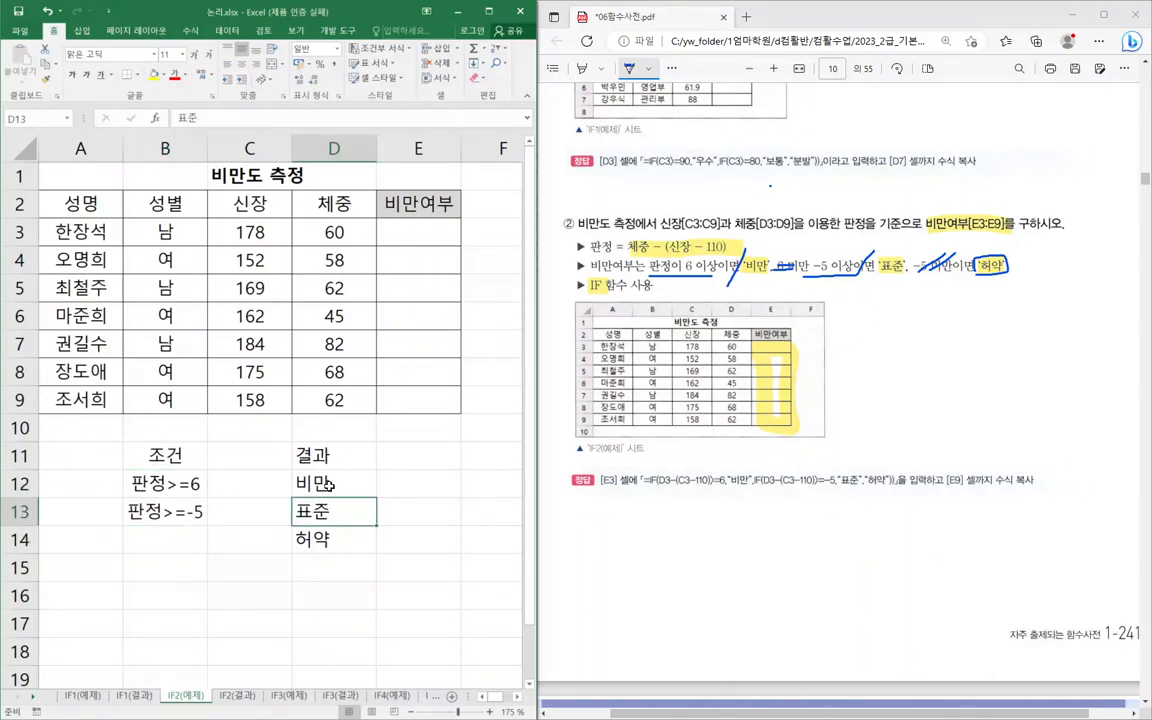
{"action": "left_click", "coordinate": [331, 488]}
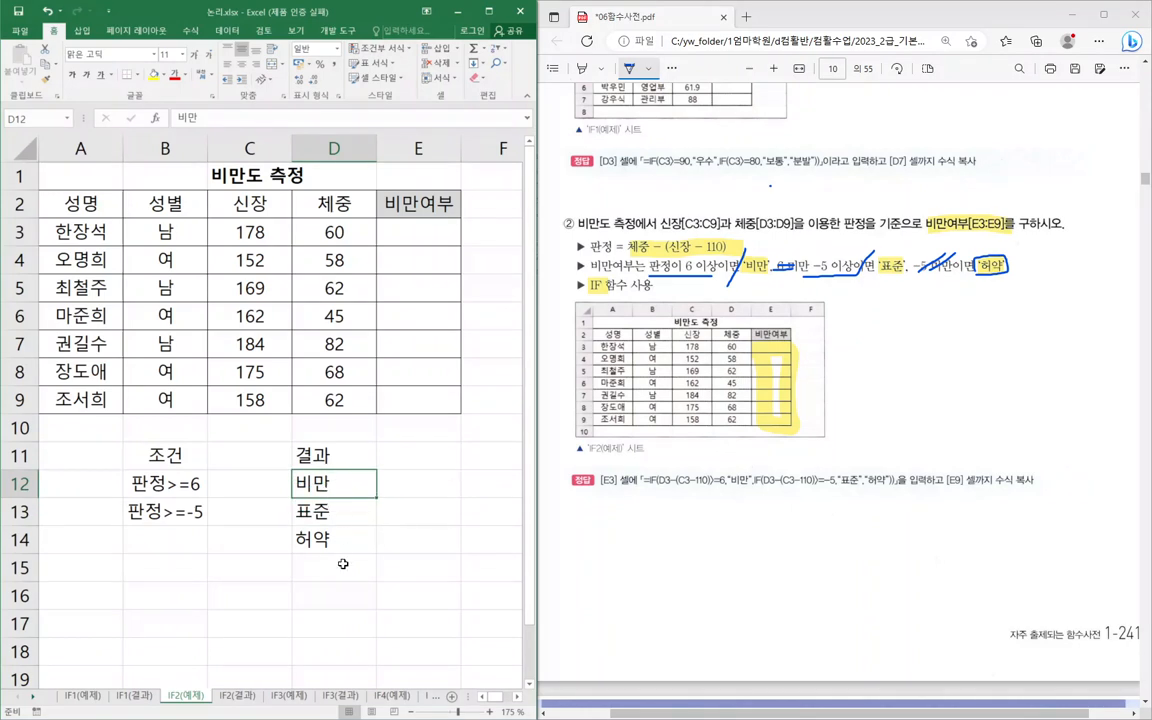
{"action": "left_click", "coordinate": [423, 465]}
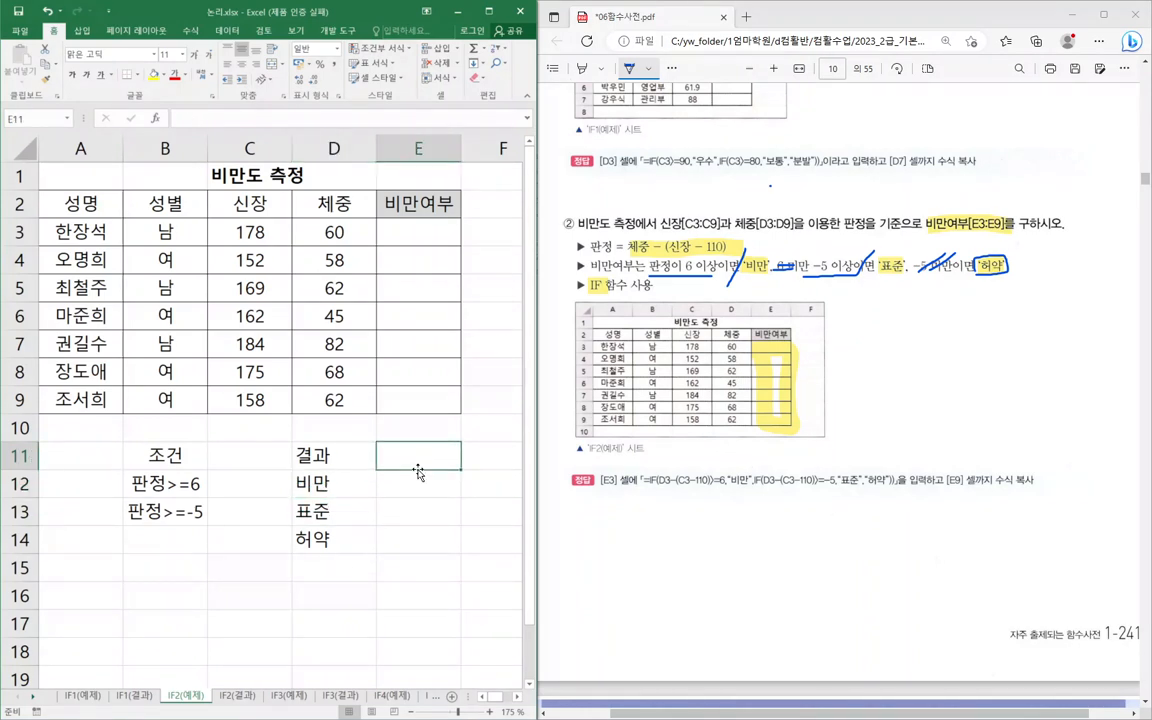
{"action": "left_click", "coordinate": [373, 593]}
{"action": "left_click", "coordinate": [226, 589]}
{"action": "left_click", "coordinate": [170, 571]}
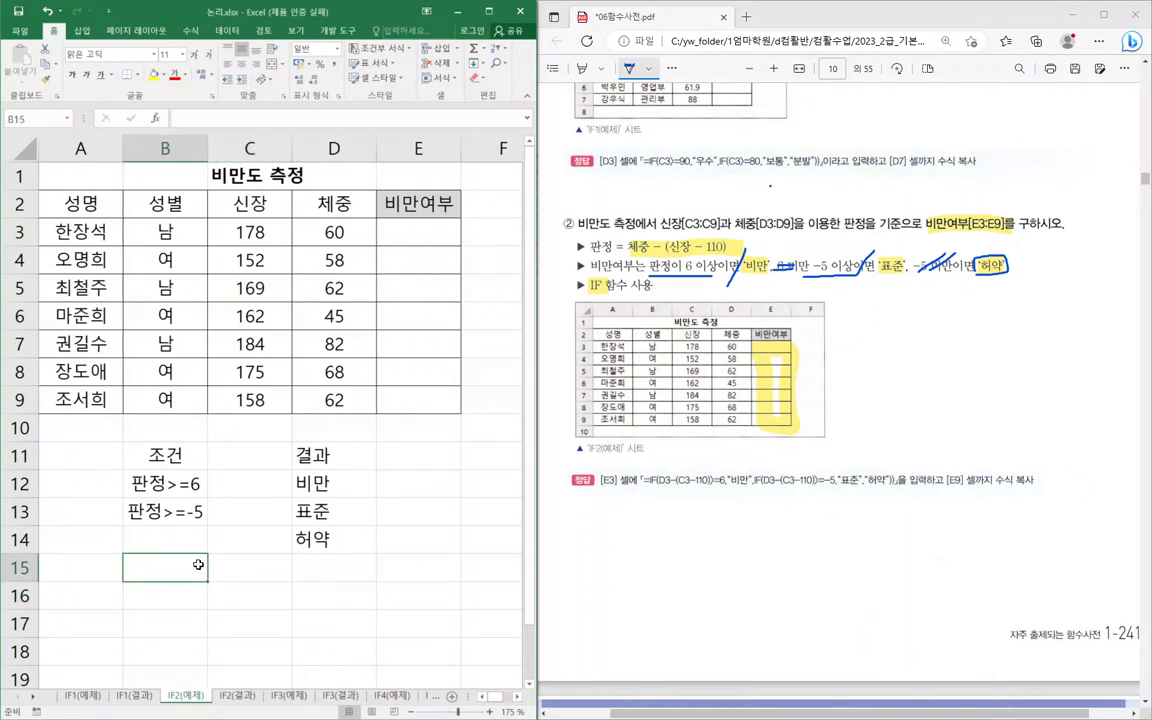
{"action": "left_click", "coordinate": [170, 485]}
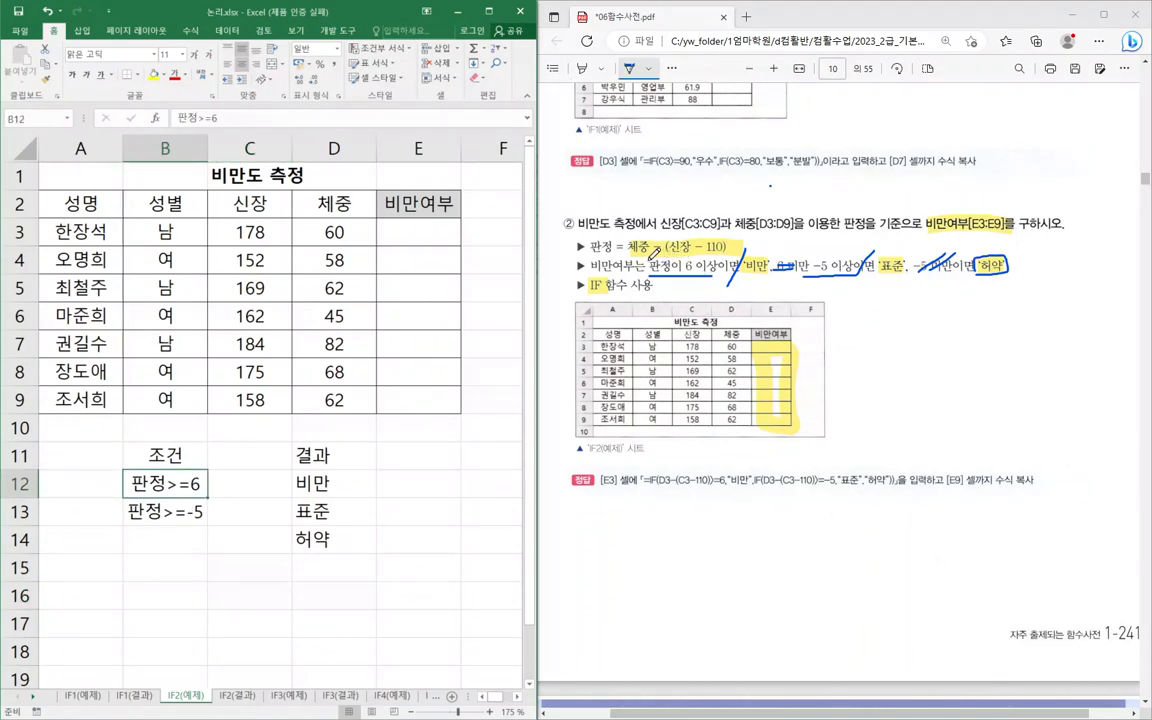
- Underline the formula 체중 – (신장 – 110) in the PDF with the pen and relate it to the condition in B12
{"action": "left_click", "coordinate": [633, 247]}
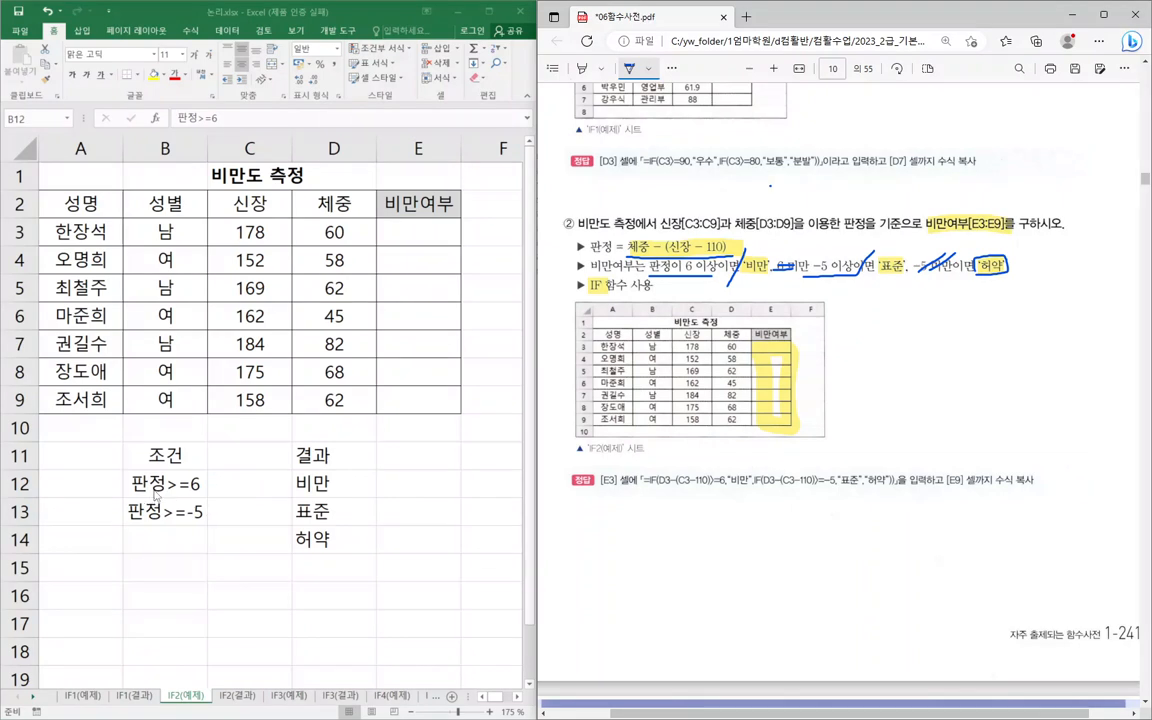
{"action": "left_click", "coordinate": [167, 487]}
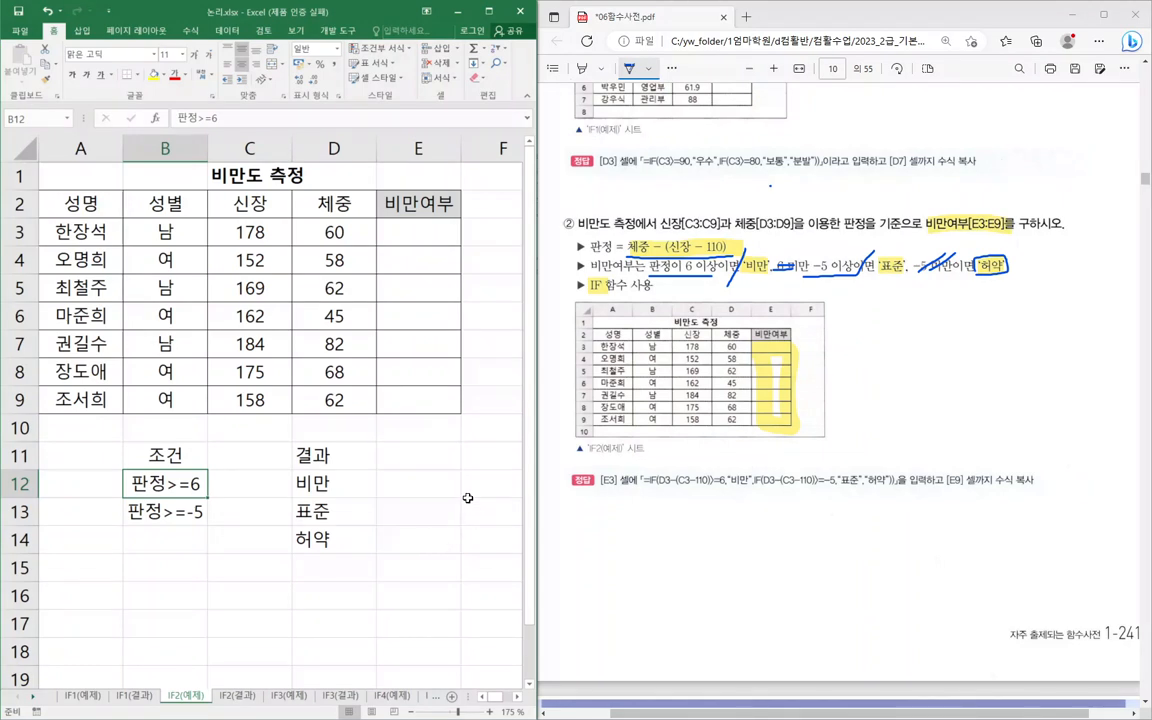
{"action": "left_click", "coordinate": [172, 572]}
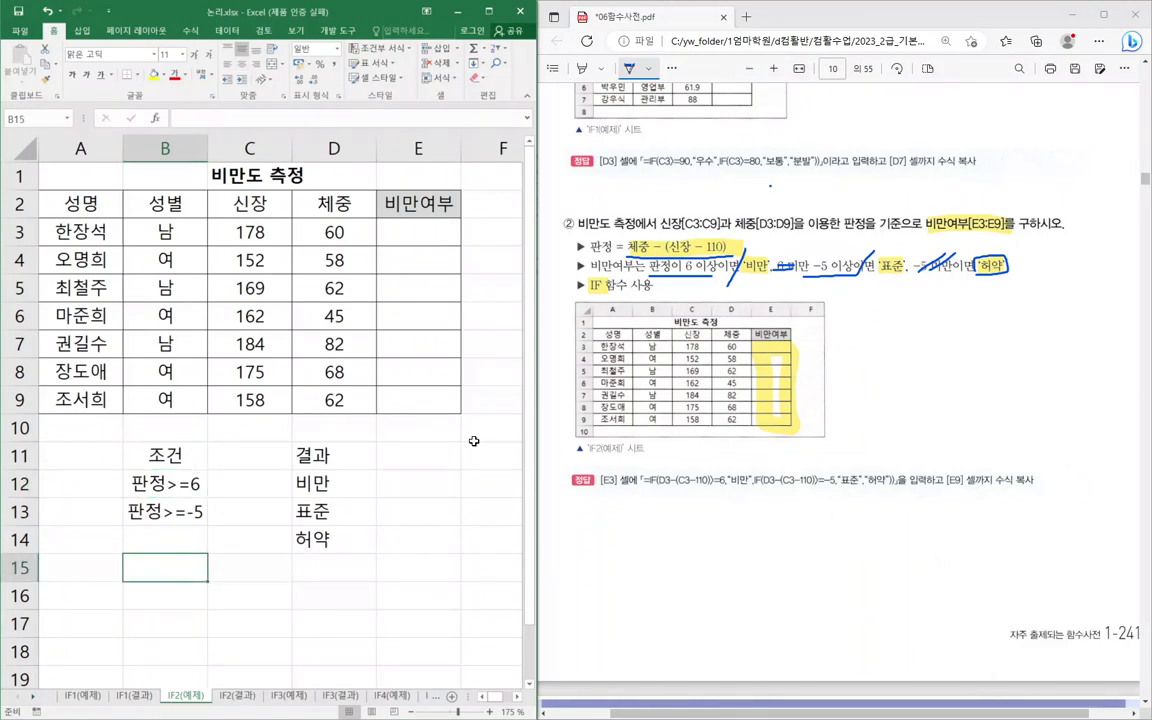
- Enter the formula =D3-(C3-110) in cell E3 to calculate the first person's 판정 value
{"action": "left_click", "coordinate": [420, 230]}
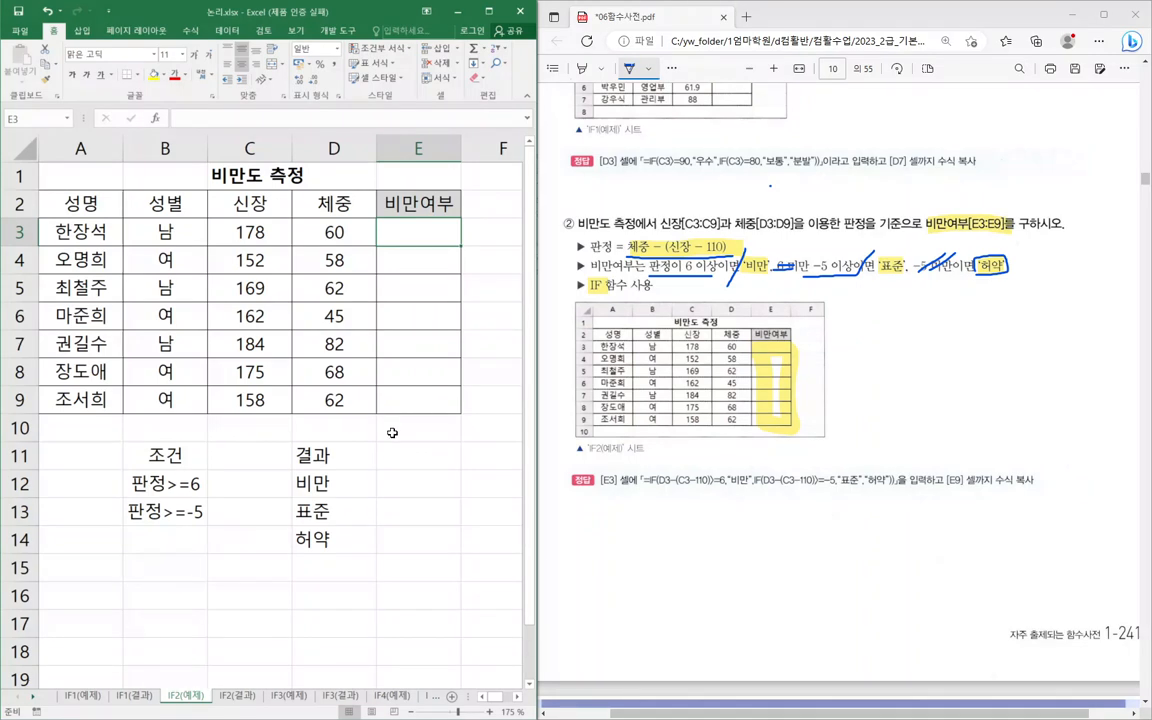
{"action": "type", "text": "="}
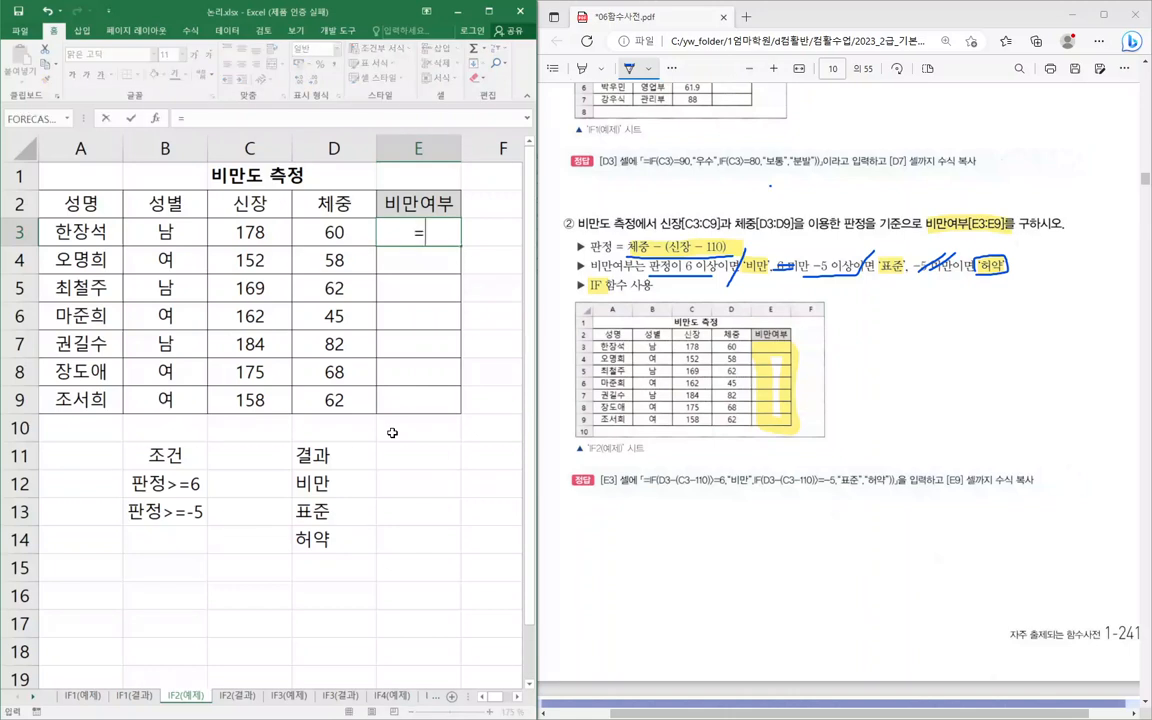
{"action": "left_click", "coordinate": [322, 230]}
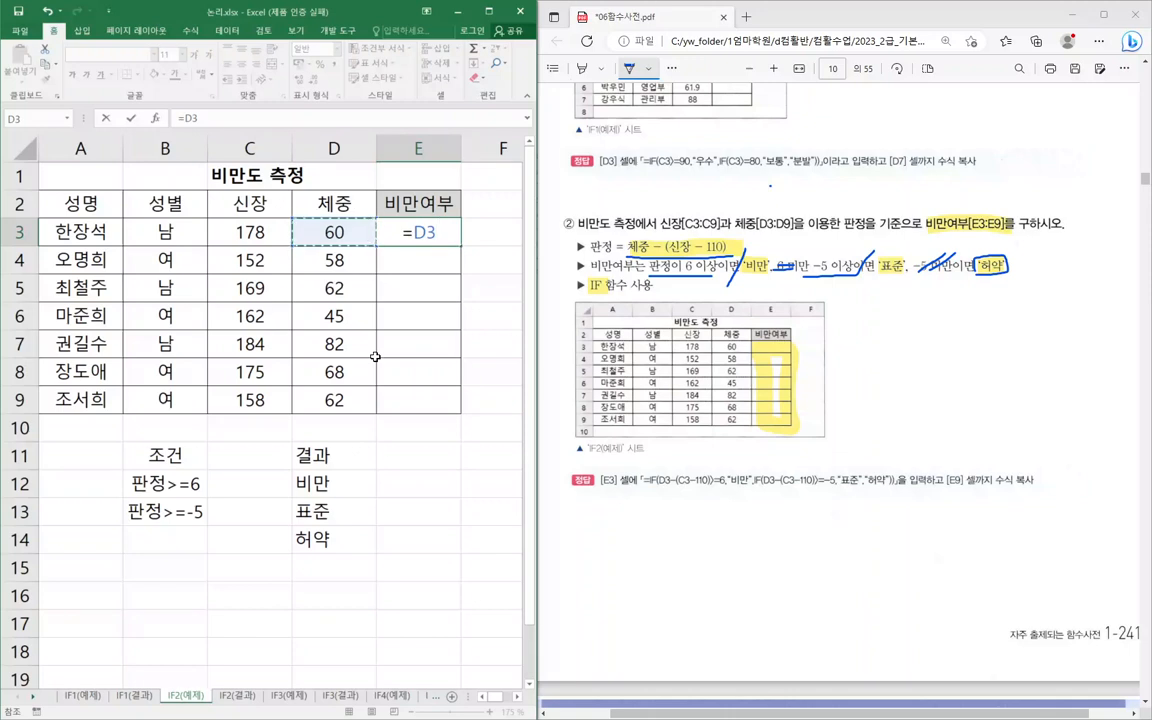
{"action": "type", "text": "-("}
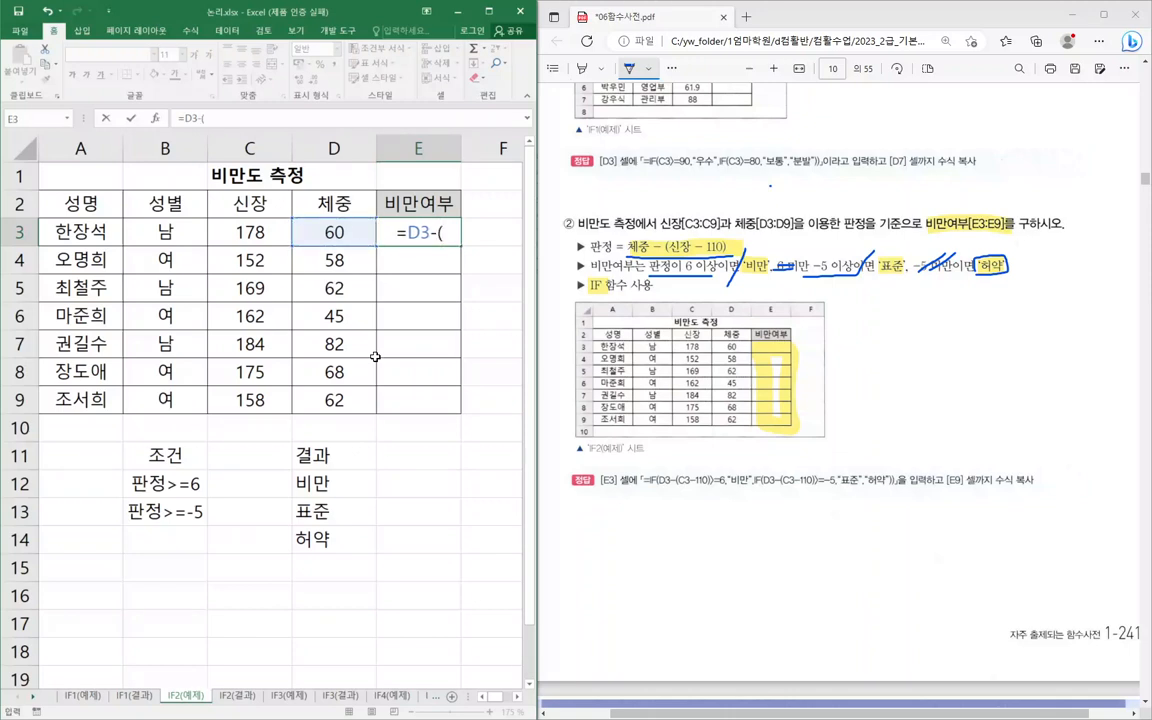
{"action": "left_click", "coordinate": [262, 232]}
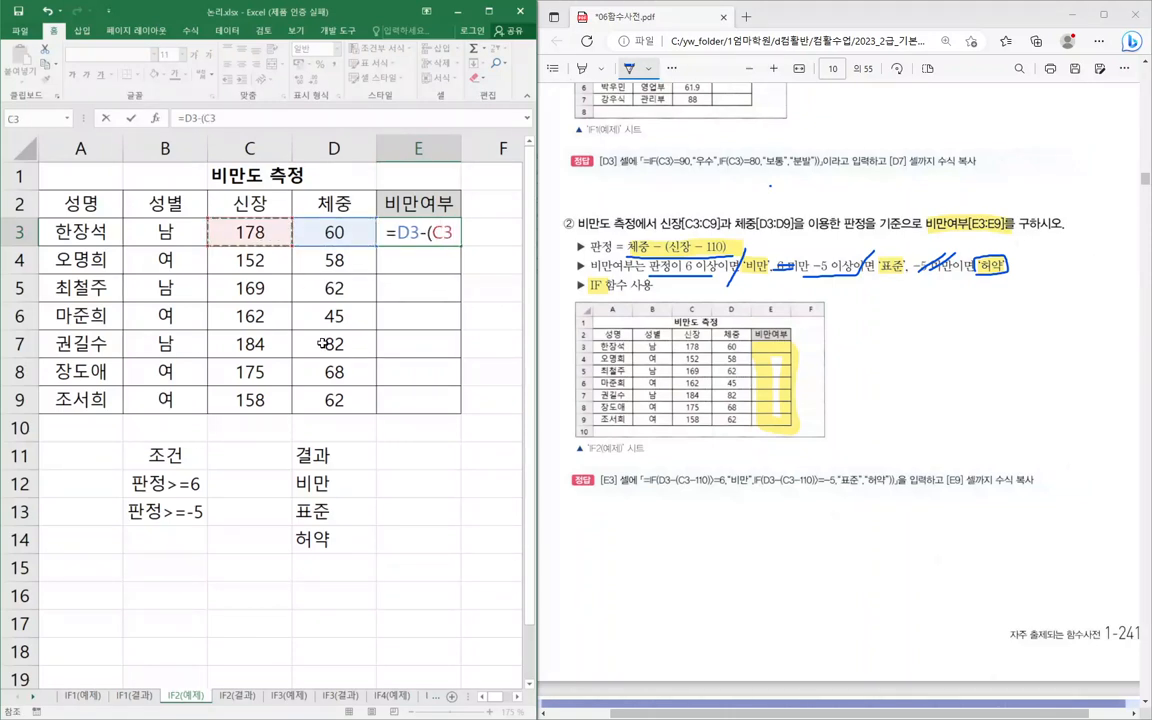
{"action": "type", "text": "-110"}
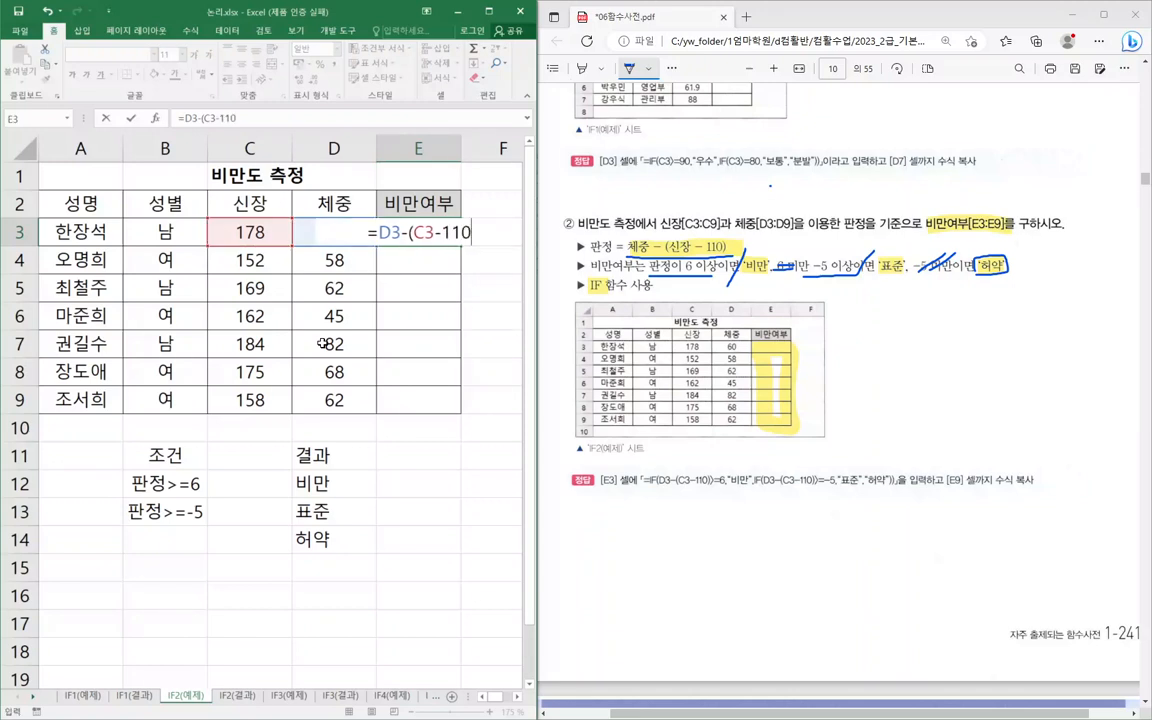
{"action": "key", "text": "Return"}
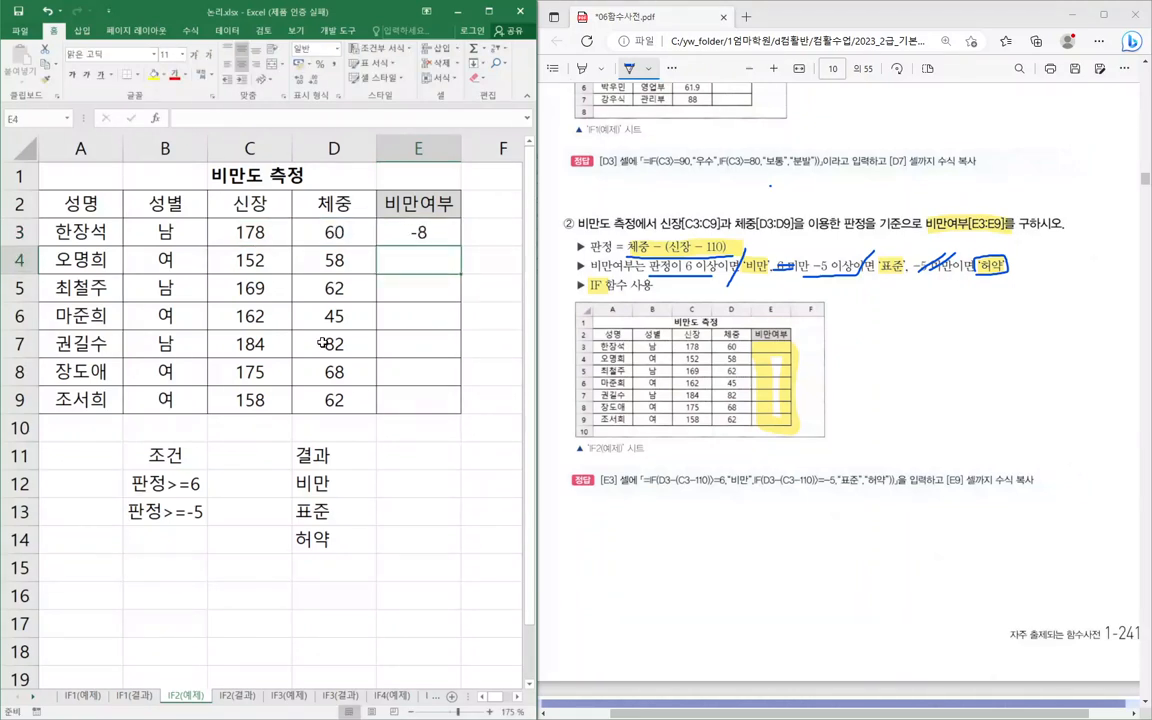
{"action": "left_click", "coordinate": [418, 228]}
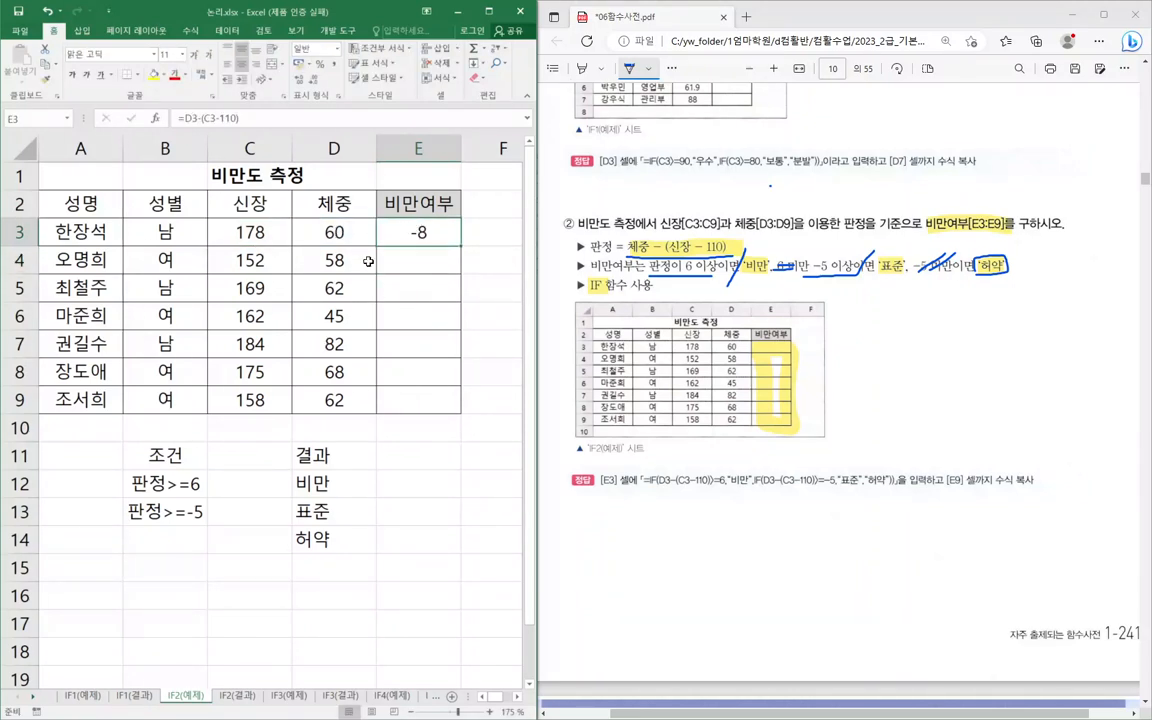
- Extend the formula in cell E3 to =D3-(C3-110)>=6 so it tests the first condition
{"action": "left_click", "coordinate": [334, 117]}
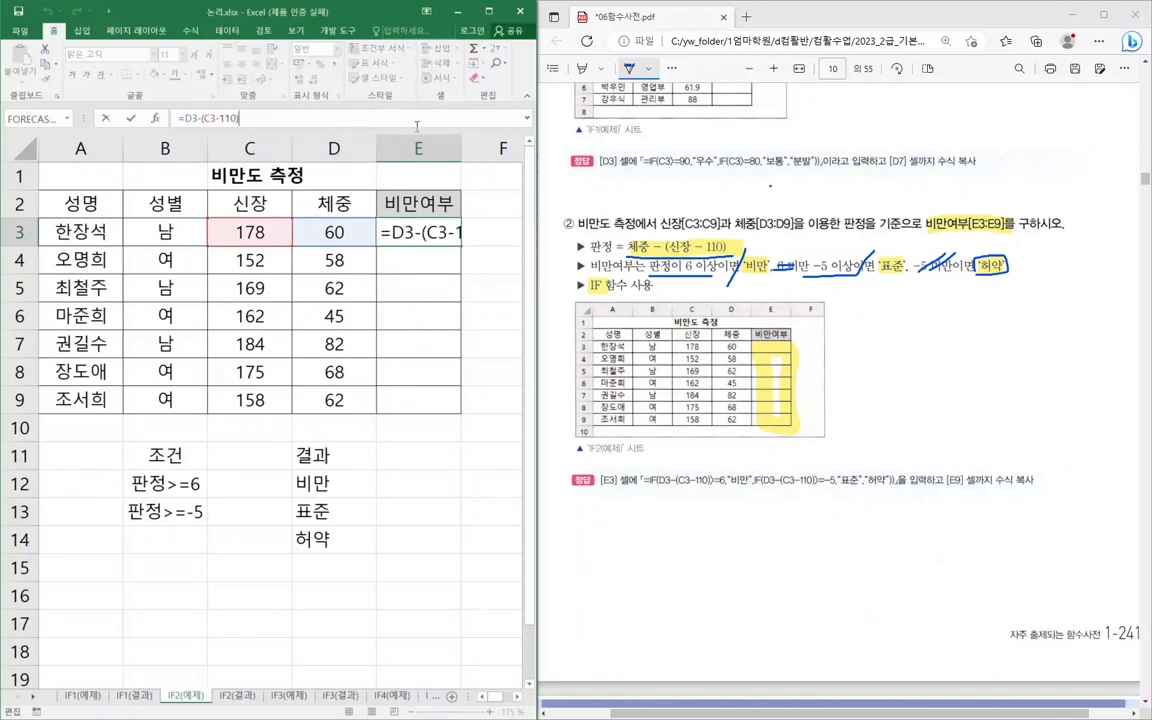
{"action": "type", "text": ">=6"}
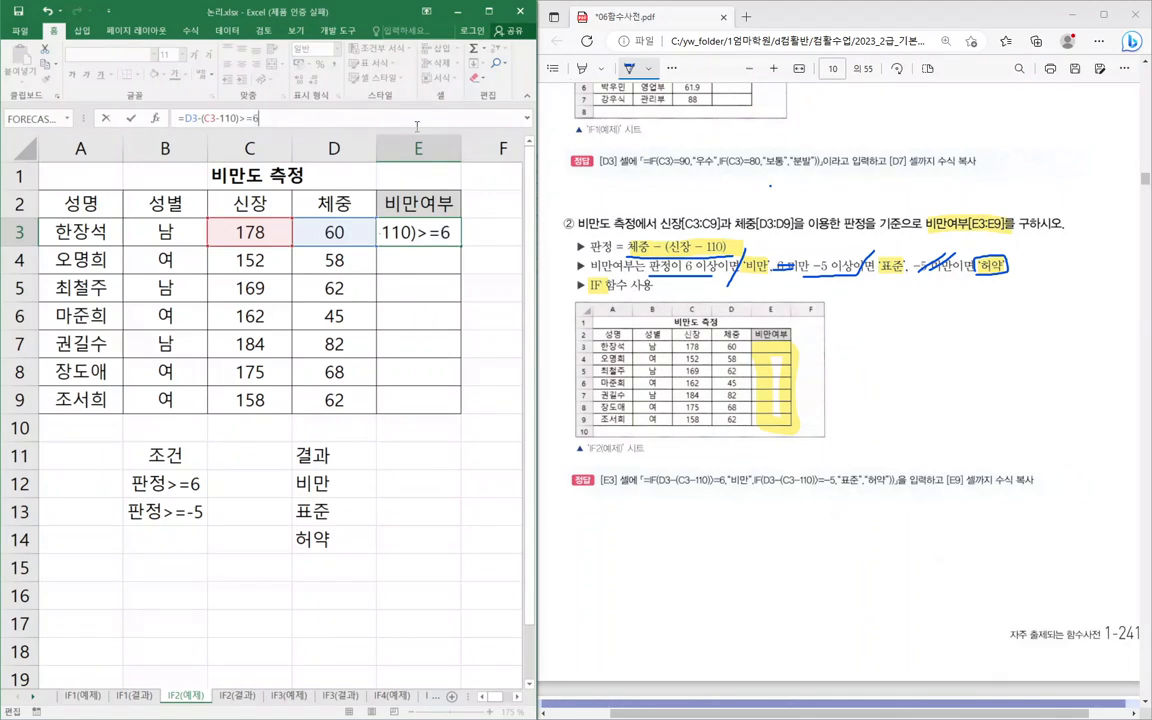
{"action": "key", "text": "Return"}
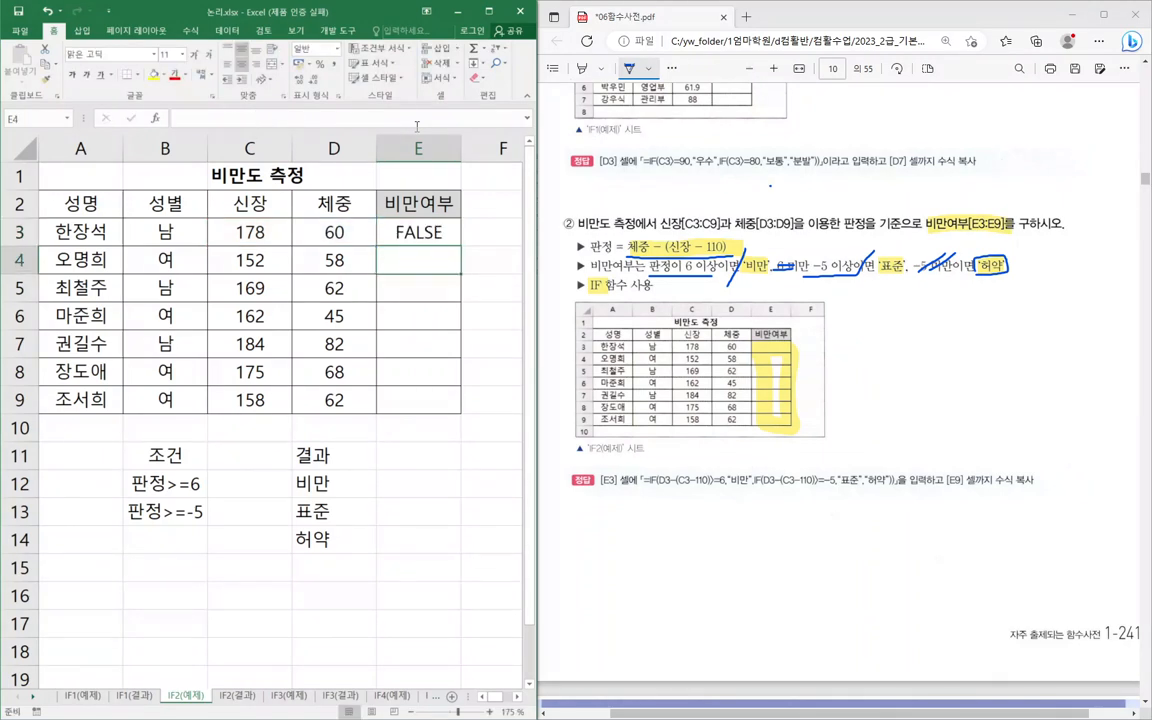
{"action": "key", "text": "Up"}
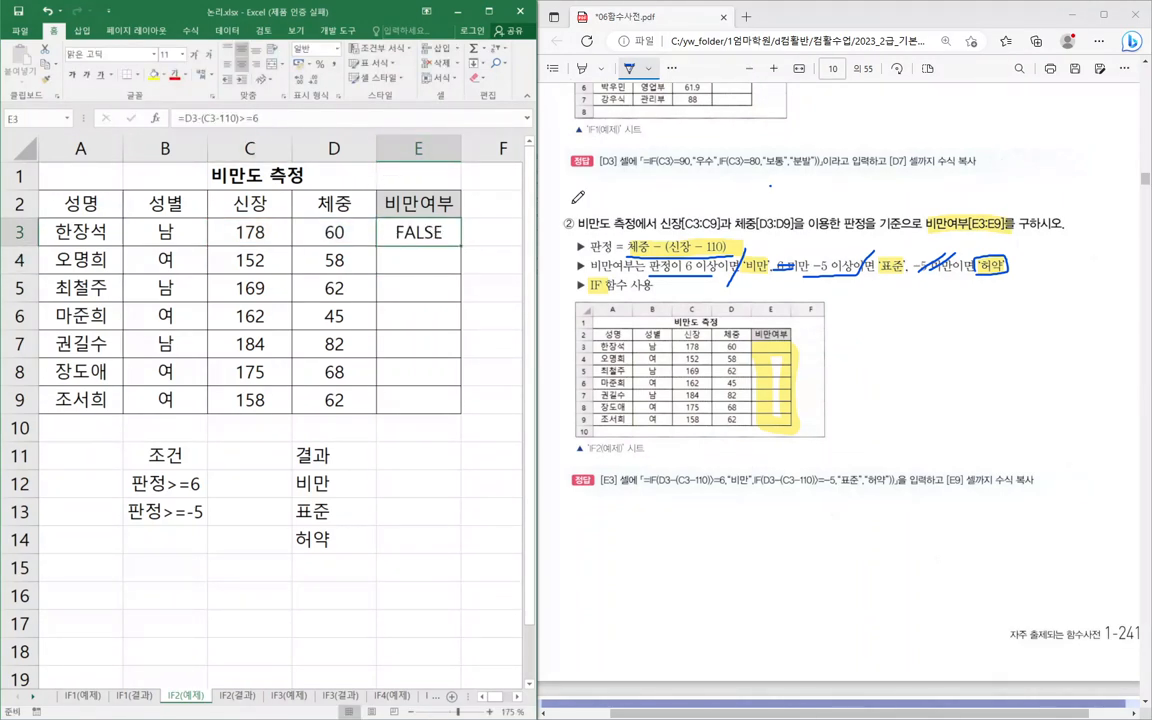
- Maximize the workbook window and check the formula in cell E3
{"action": "left_click", "coordinate": [491, 14]}
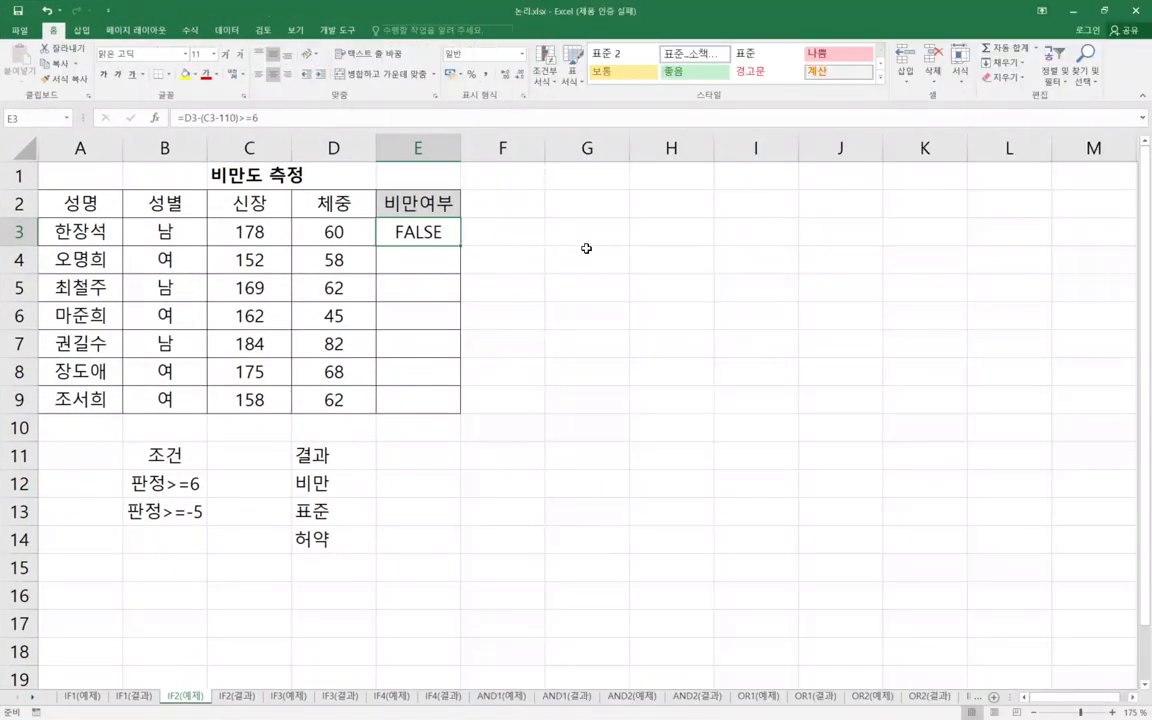
{"action": "left_click", "coordinate": [586, 252]}
{"action": "left_click", "coordinate": [445, 232]}
{"action": "double_click", "coordinate": [440, 231]}
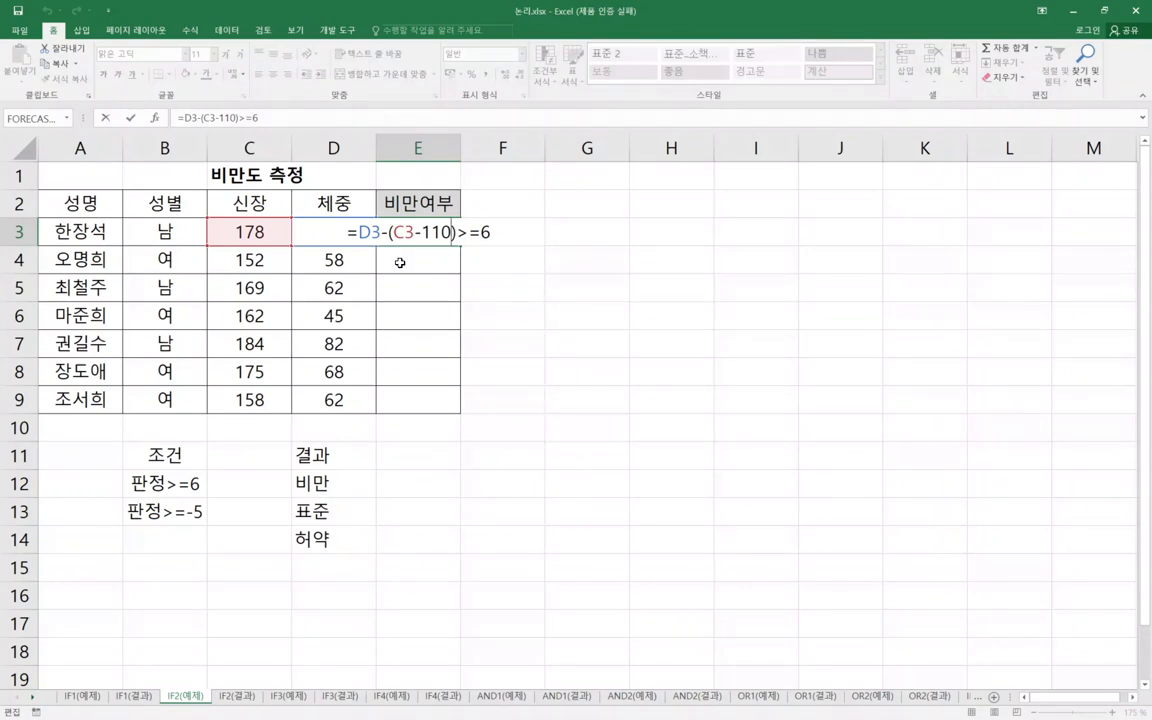
{"action": "key", "text": "ctrl+Return"}
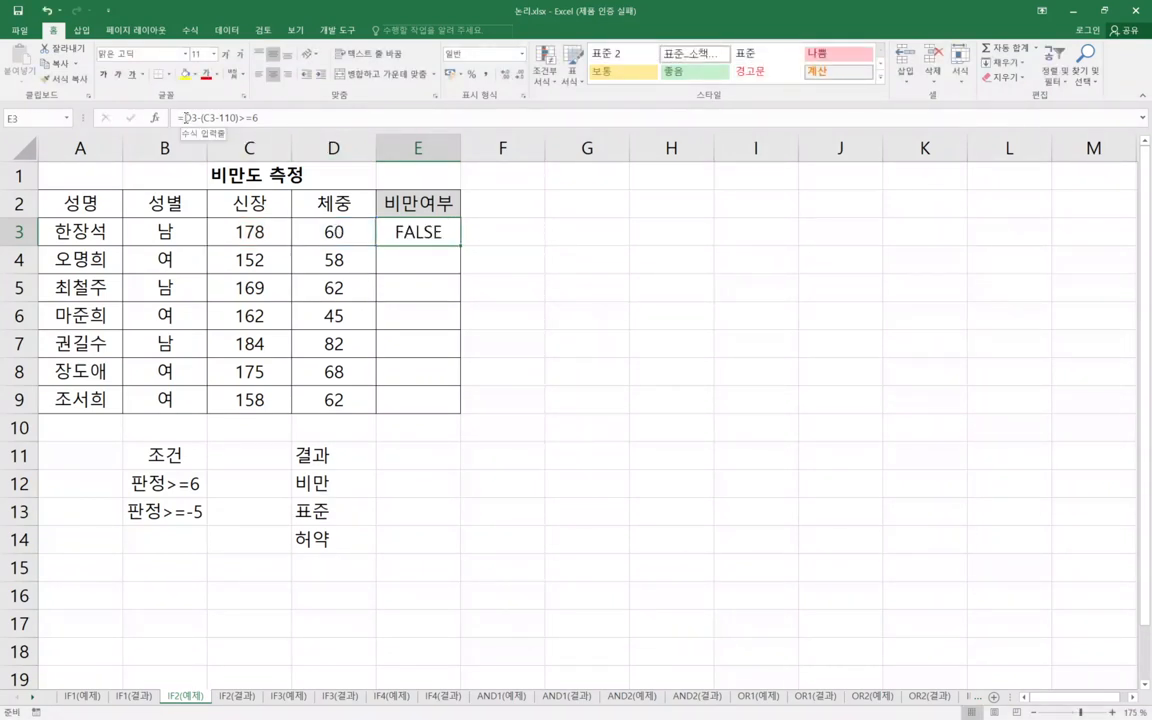
- Copy the expression D3-(C3-110)>=6 from the formula in E3 and clear everything after the equals sign
{"action": "left_click", "coordinate": [187, 119]}
{"action": "left_click_drag", "start_coordinate": [185, 118], "coordinate": [323, 119]}
{"action": "key", "text": "ctrl+c"}
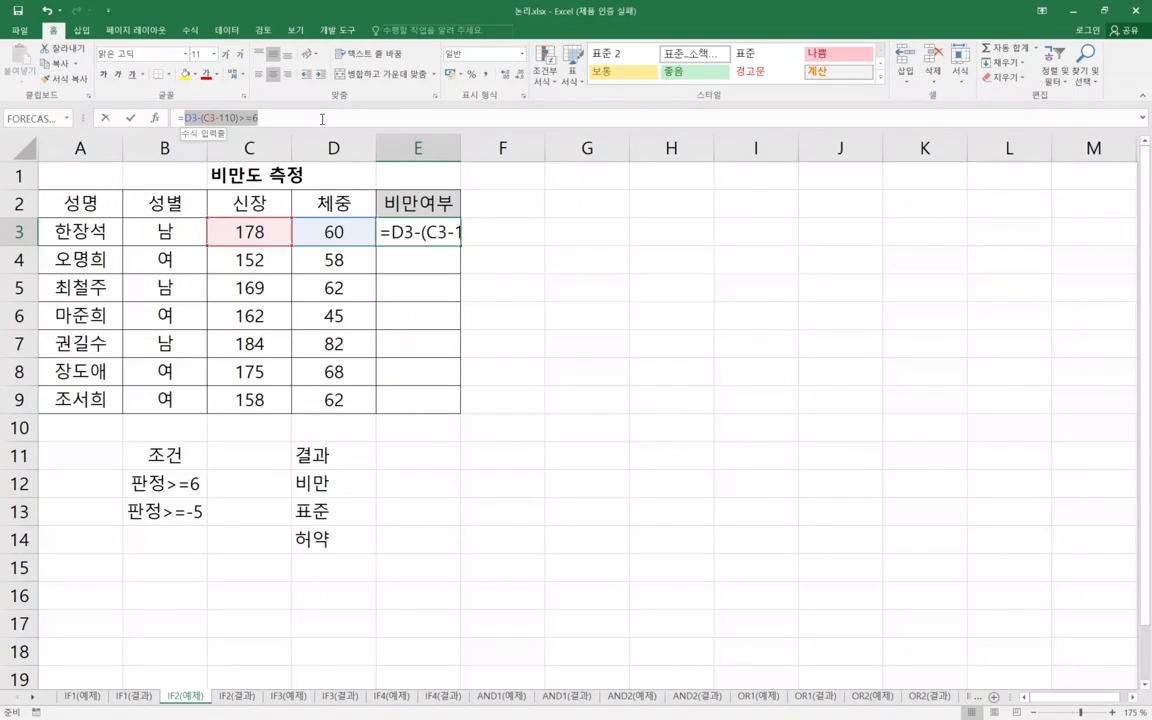
{"action": "key", "text": "BackSpace"}
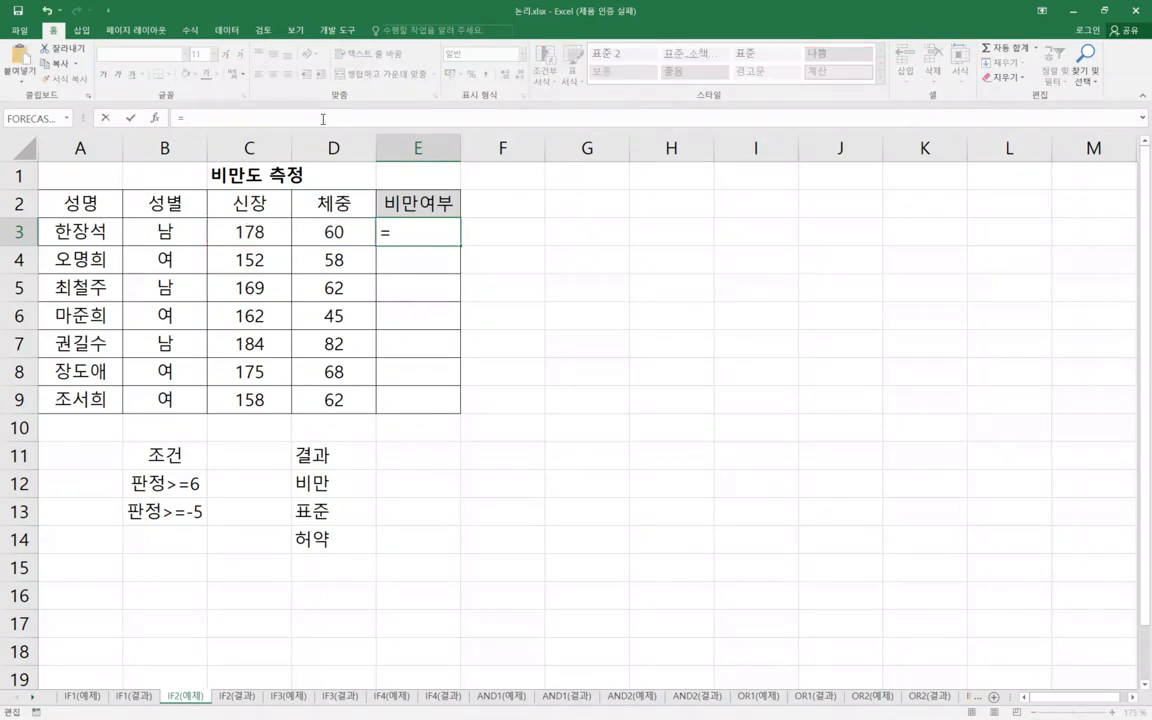
- Build an IF function in E3 with the logical test D3-(C3-110)>=6 and "비만" as the value if true
{"action": "type", "text": "if"}
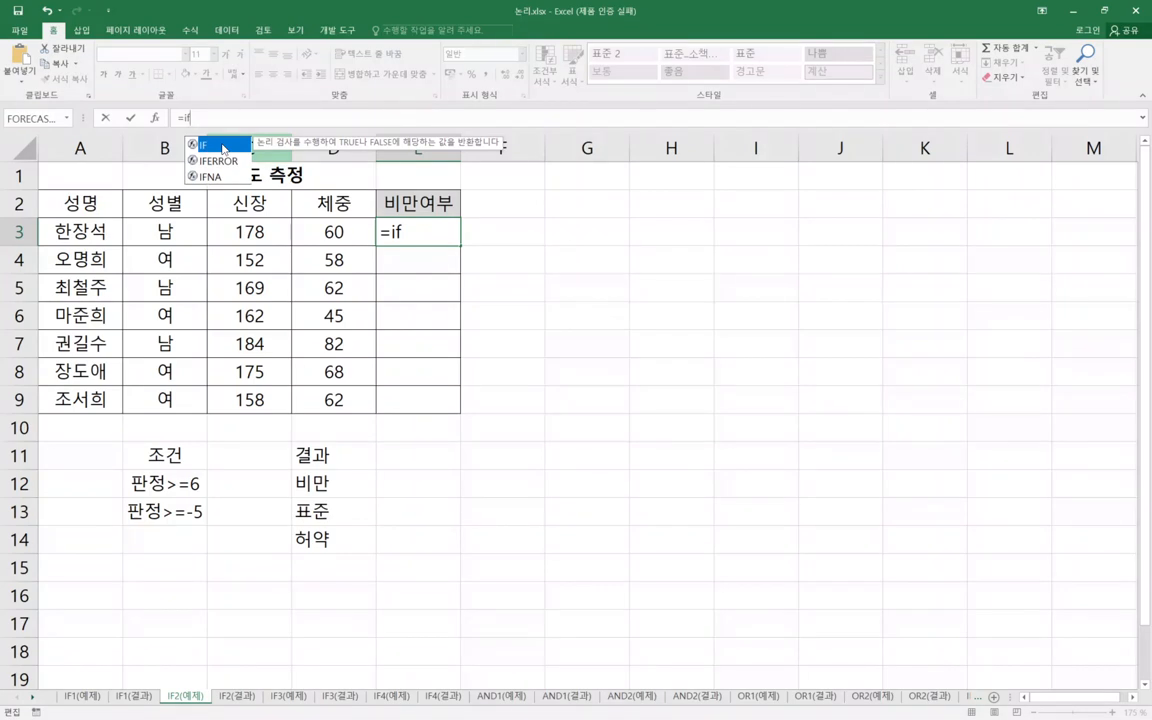
{"action": "double_click", "coordinate": [223, 149]}
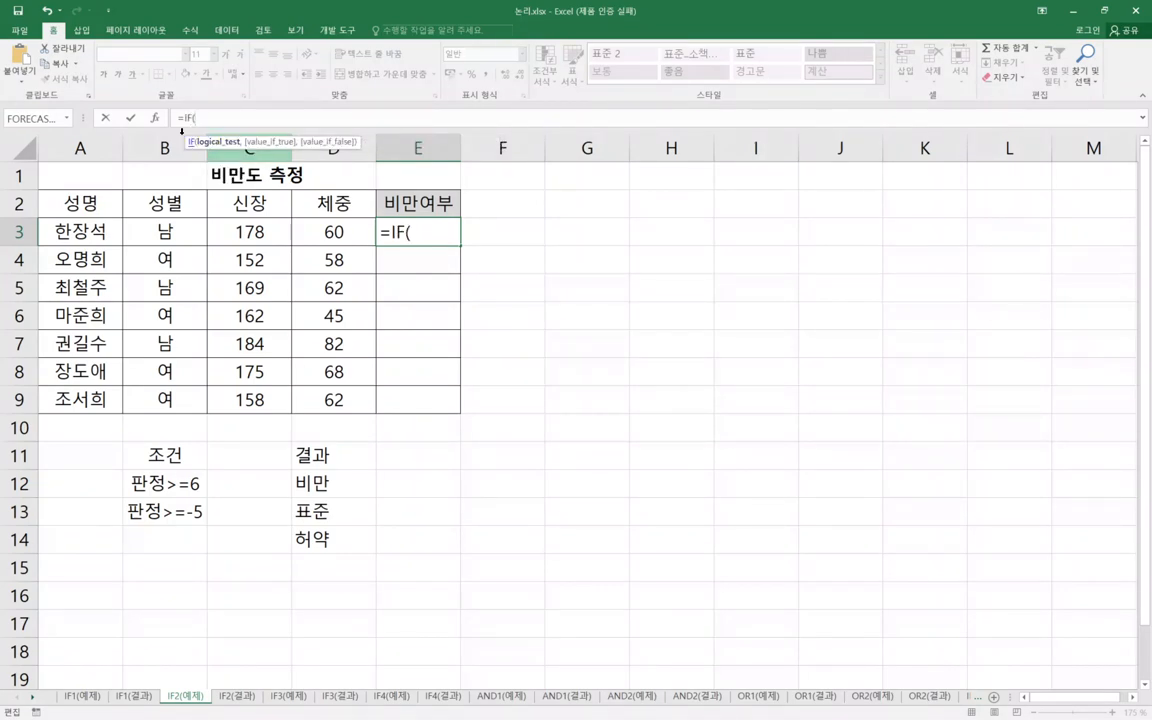
{"action": "left_click", "coordinate": [155, 118]}
{"action": "left_click_drag", "start_coordinate": [592, 296], "coordinate": [581, 257]}
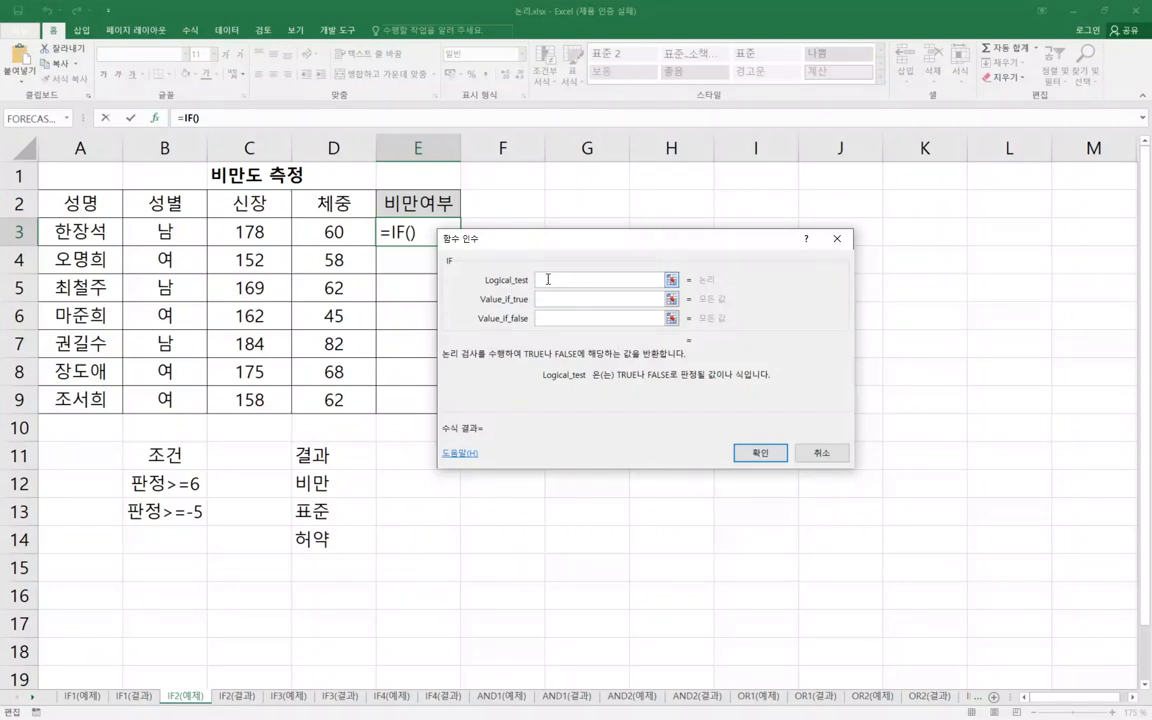
{"action": "type", "text": "D3-(C3-110)>=6"}
{"action": "left_click", "coordinate": [600, 299]}
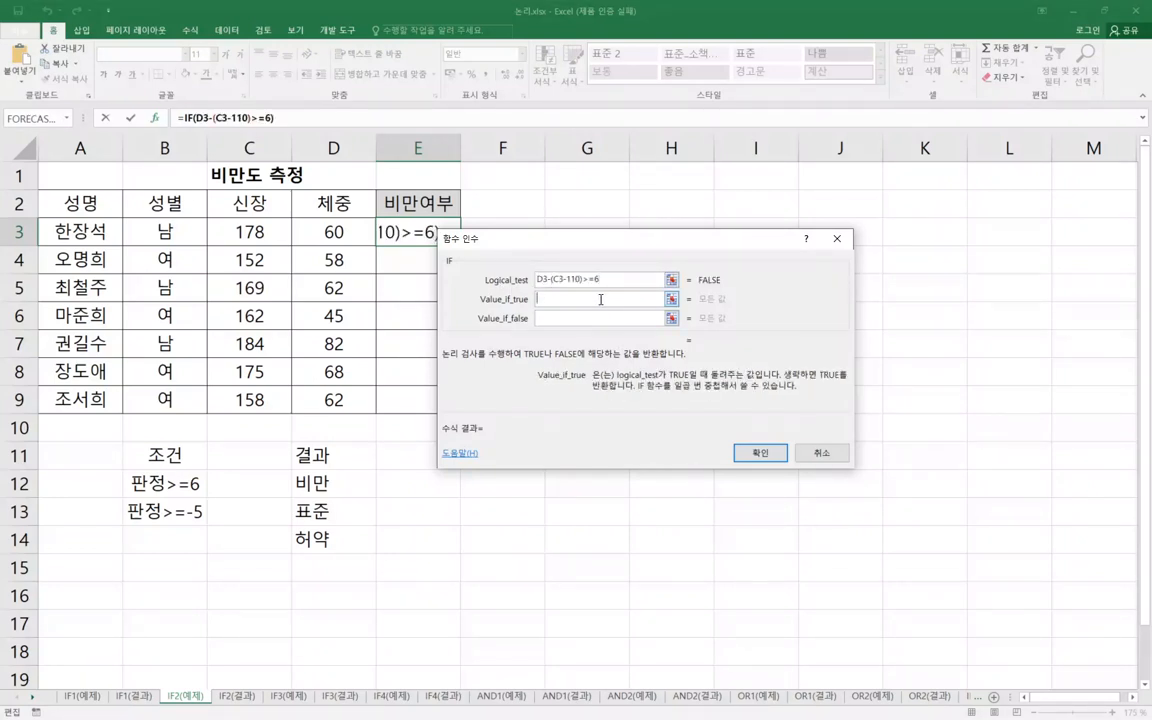
{"action": "type", "text": "비만"}
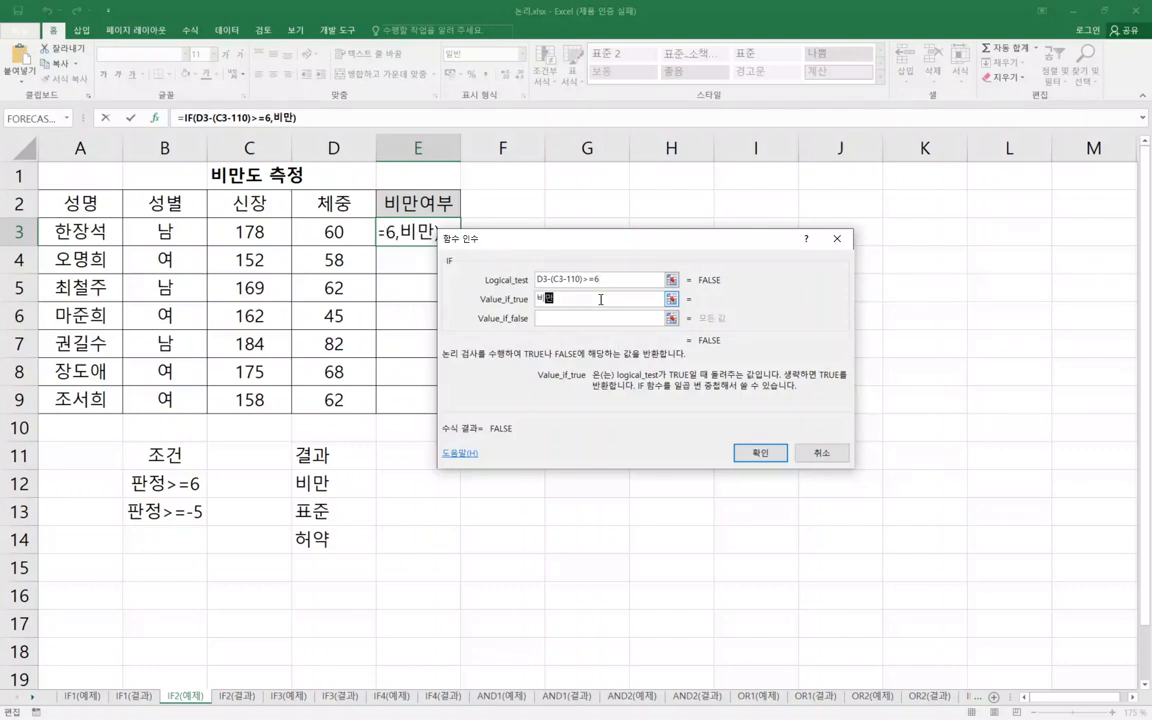
- Nest a second IF as the value if false, with the logical test D3-(C3-110)>=-5
{"action": "left_click", "coordinate": [599, 317]}
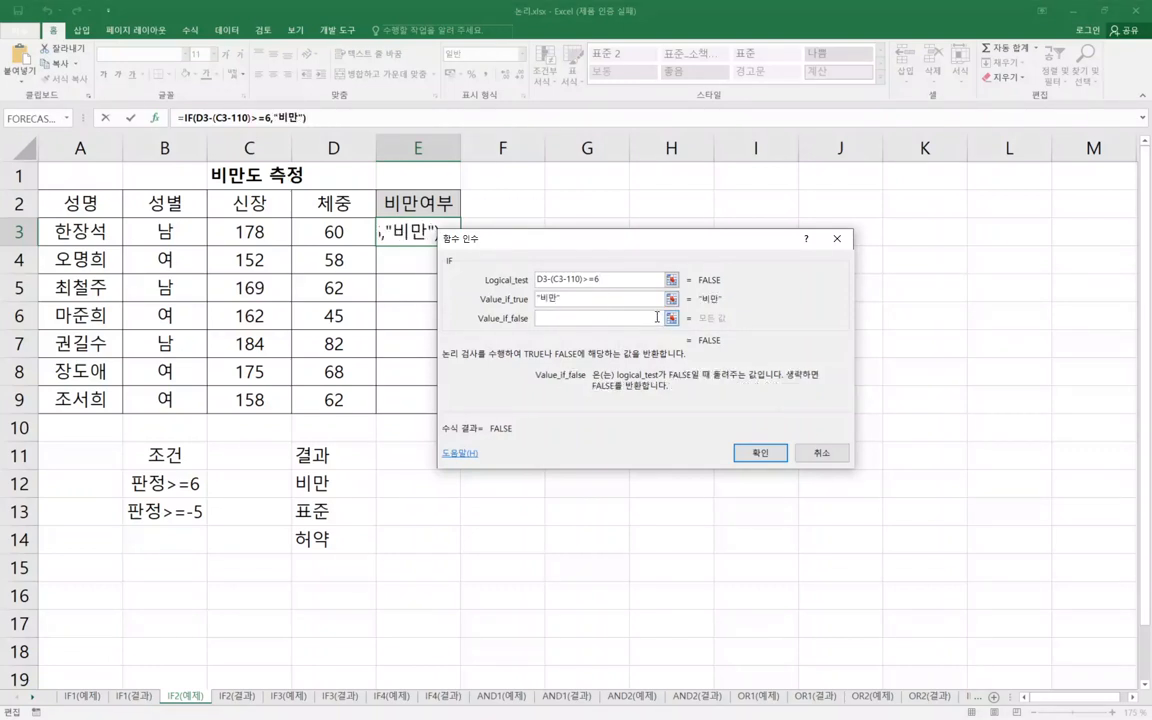
{"action": "type", "text": "if()"}
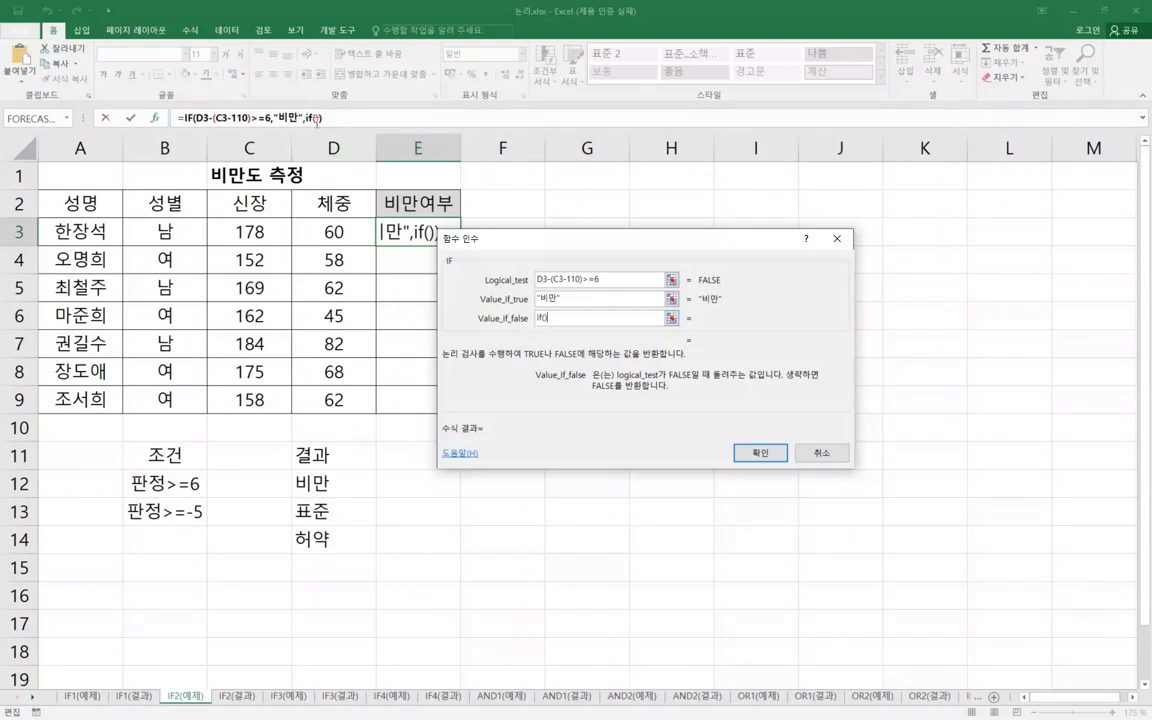
{"action": "left_click", "coordinate": [303, 118]}
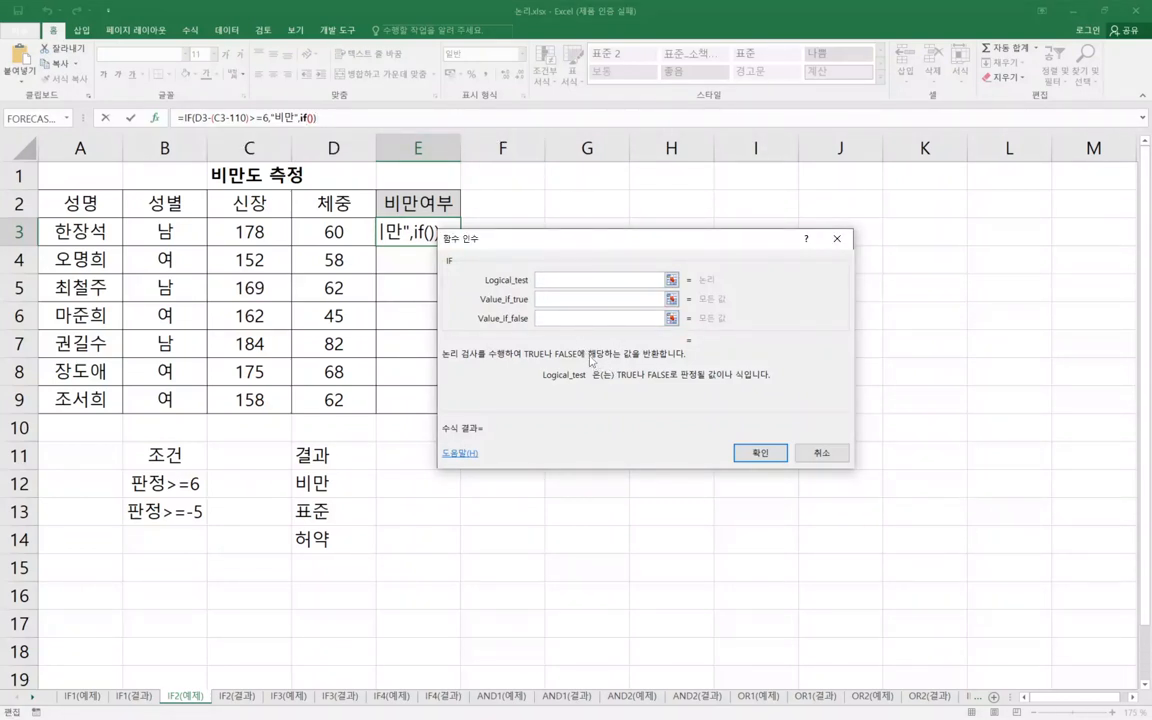
{"action": "key", "text": "ctrl+v"}
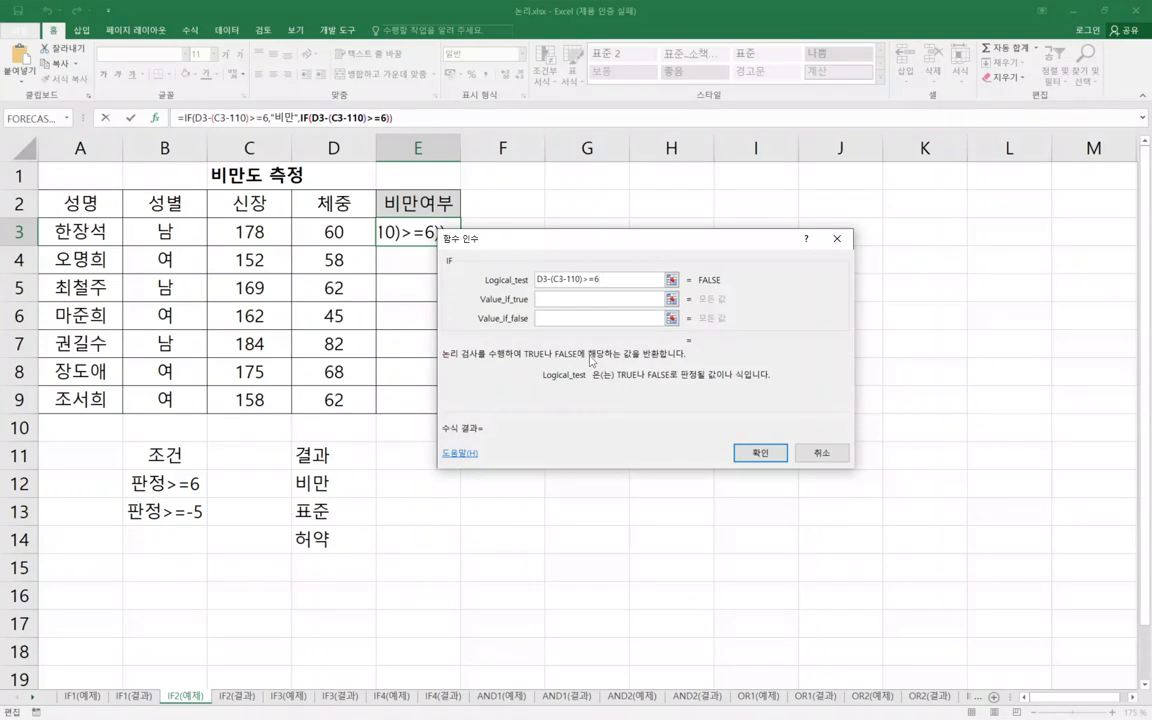
{"action": "key", "text": "BackSpace"}
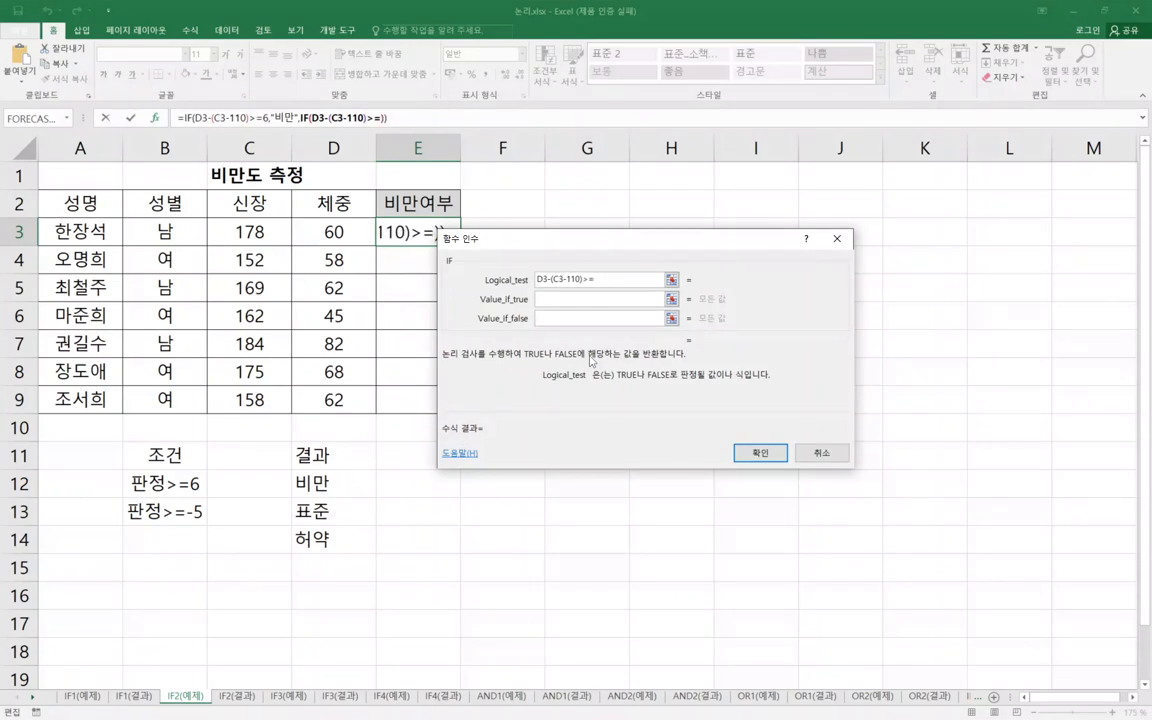
{"action": "type", "text": "-5"}
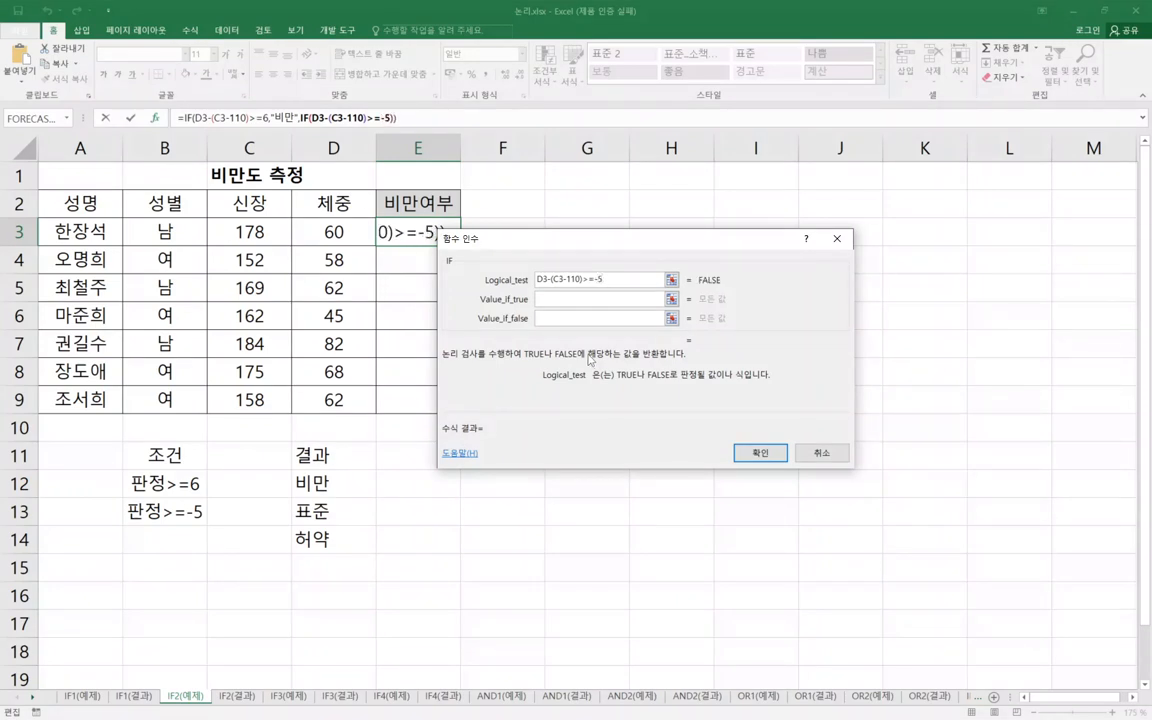
- Set the nested IF to return "표준" if true and "허약" if false, and complete the formula in E3
{"action": "left_click", "coordinate": [596, 298]}
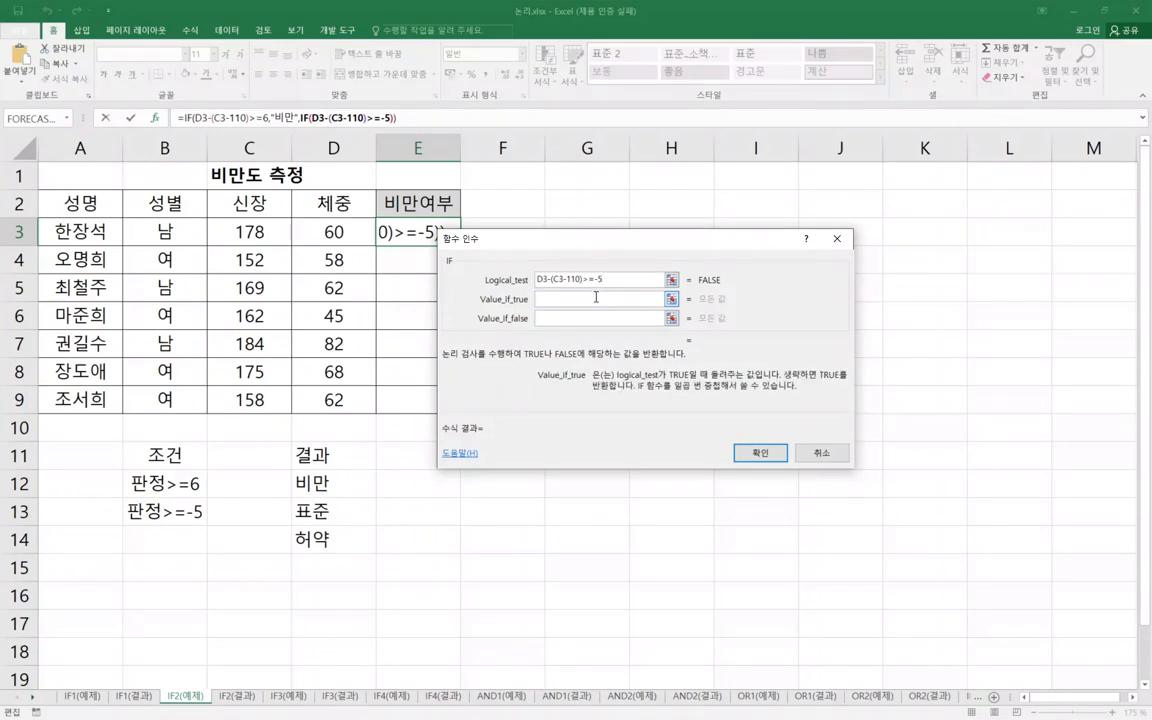
{"action": "type", "text": "표준"}
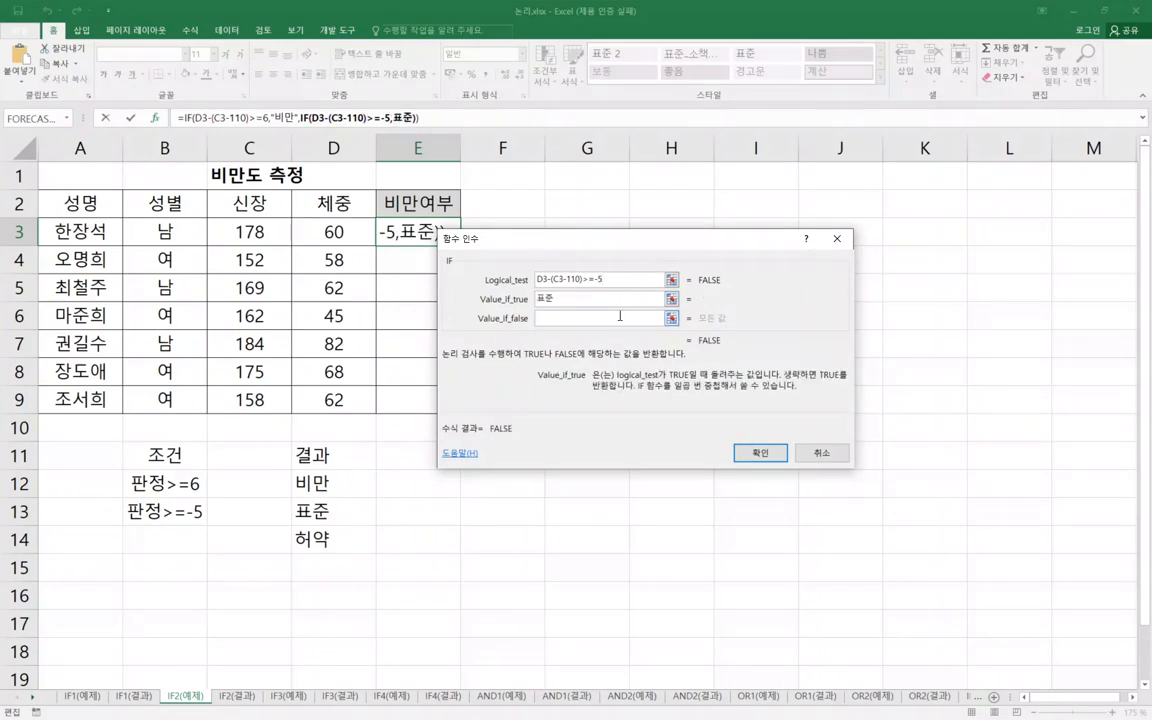
{"action": "left_click", "coordinate": [619, 315]}
{"action": "type", "text": "허약"}
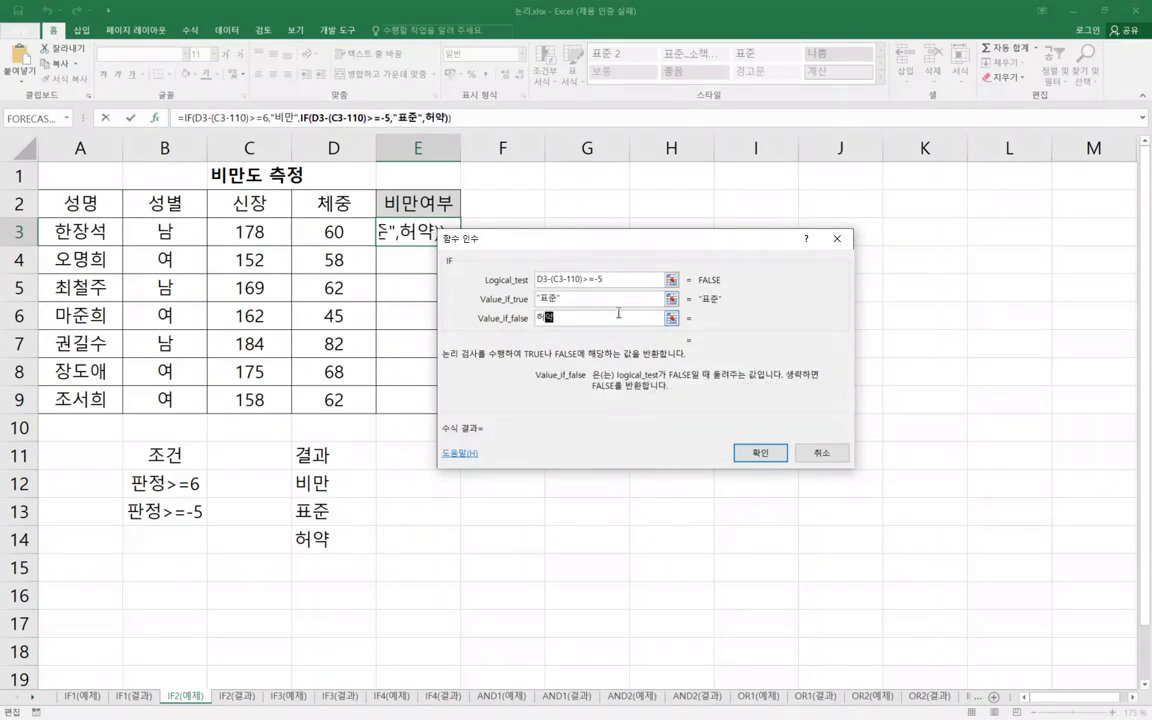
{"action": "left_click", "coordinate": [591, 299]}
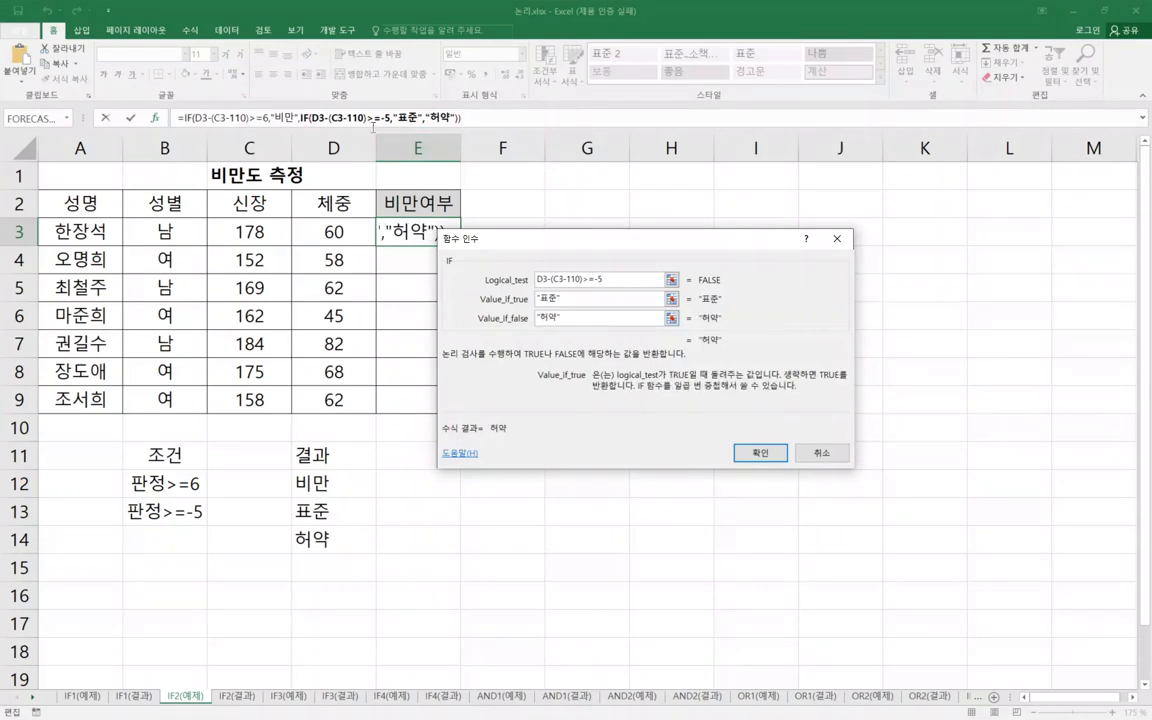
{"action": "left_click_drag", "start_coordinate": [510, 238], "coordinate": [466, 280]}
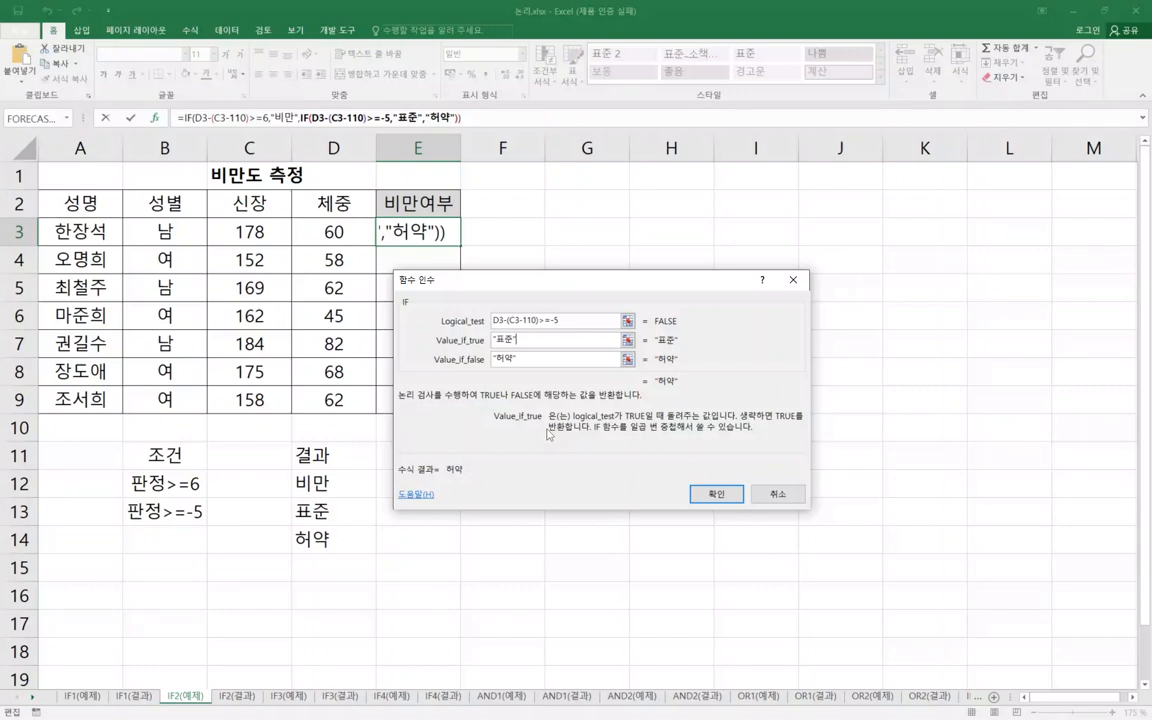
{"action": "left_click", "coordinate": [716, 494]}
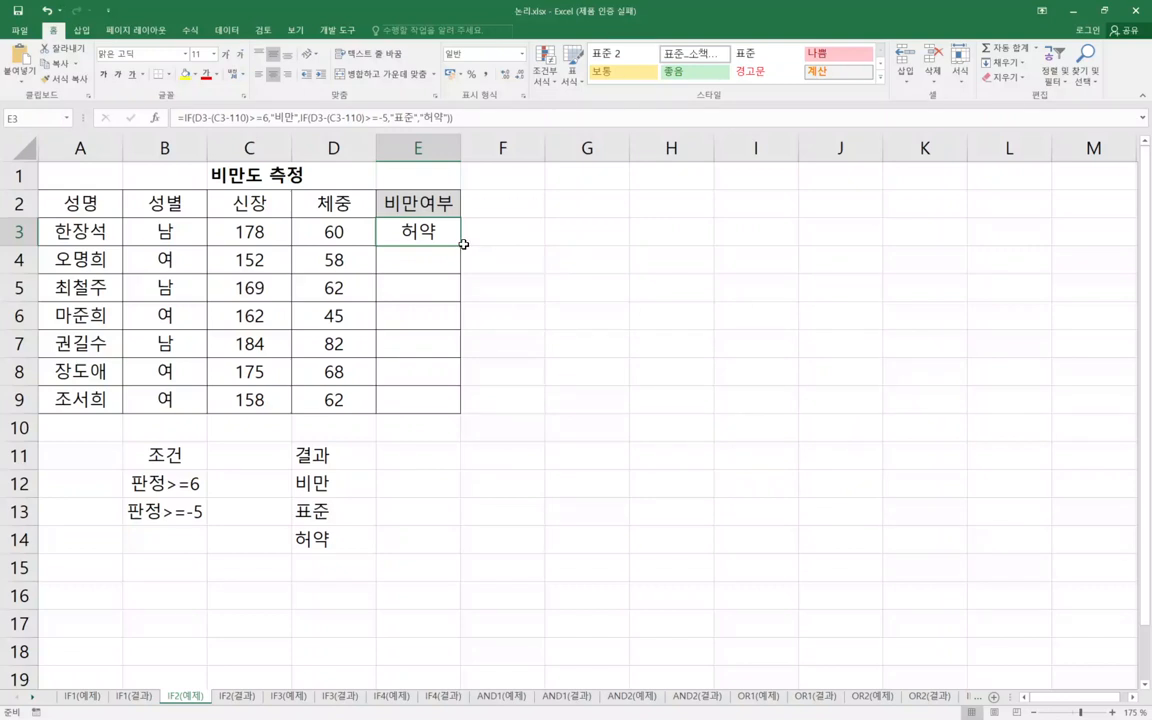
- Fill the formula from E3 down to E9 and check the copy in E9 against the conditions and results in B12:D14
{"action": "left_click_drag", "start_coordinate": [463, 245], "coordinate": [447, 413]}
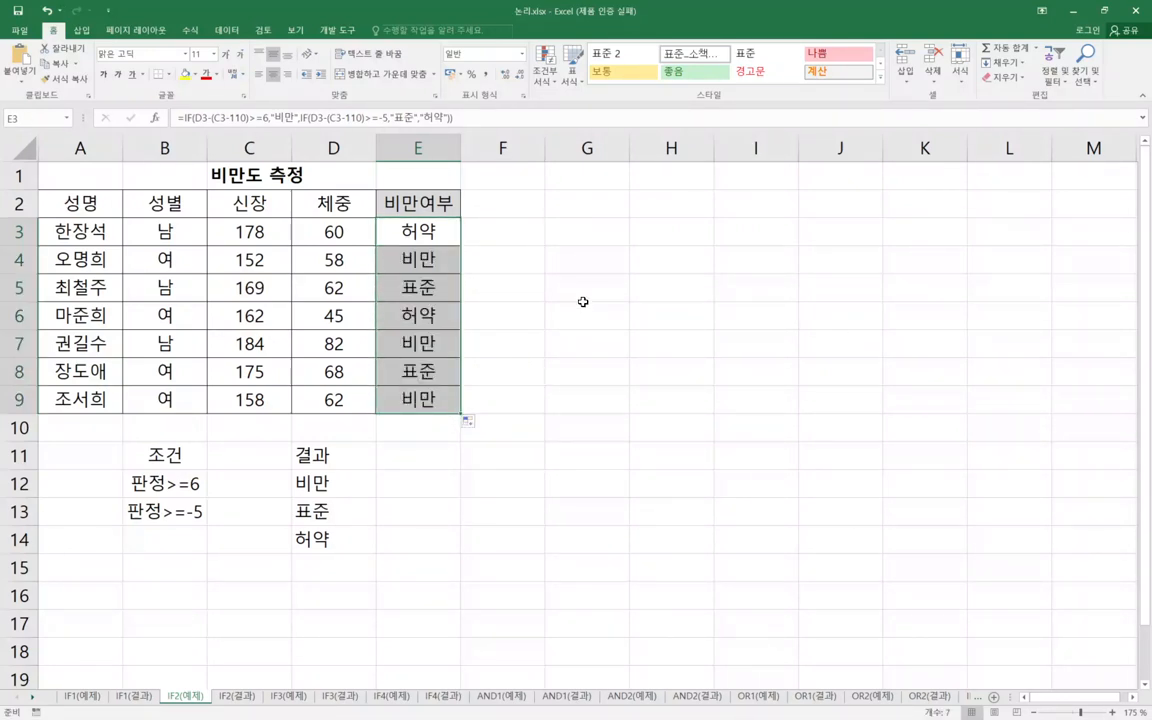
{"action": "left_click", "coordinate": [437, 452]}
{"action": "double_click", "coordinate": [419, 400]}
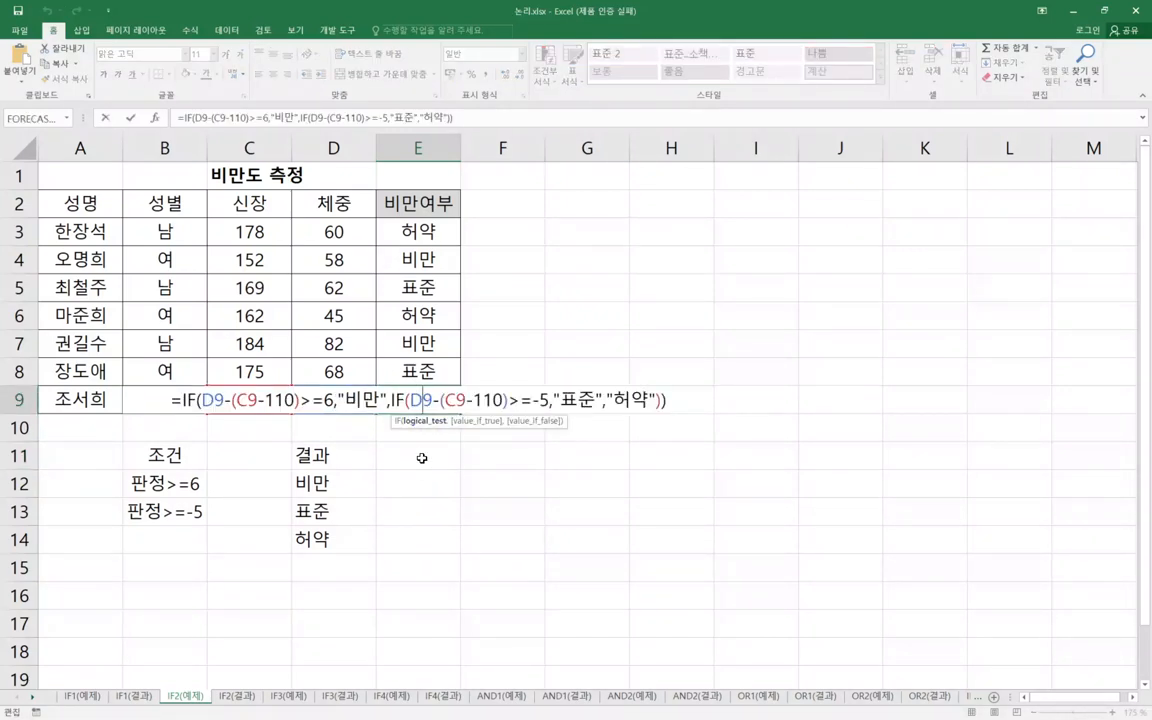
{"action": "key", "text": "Escape"}
{"action": "left_click_drag", "start_coordinate": [154, 483], "coordinate": [301, 537]}
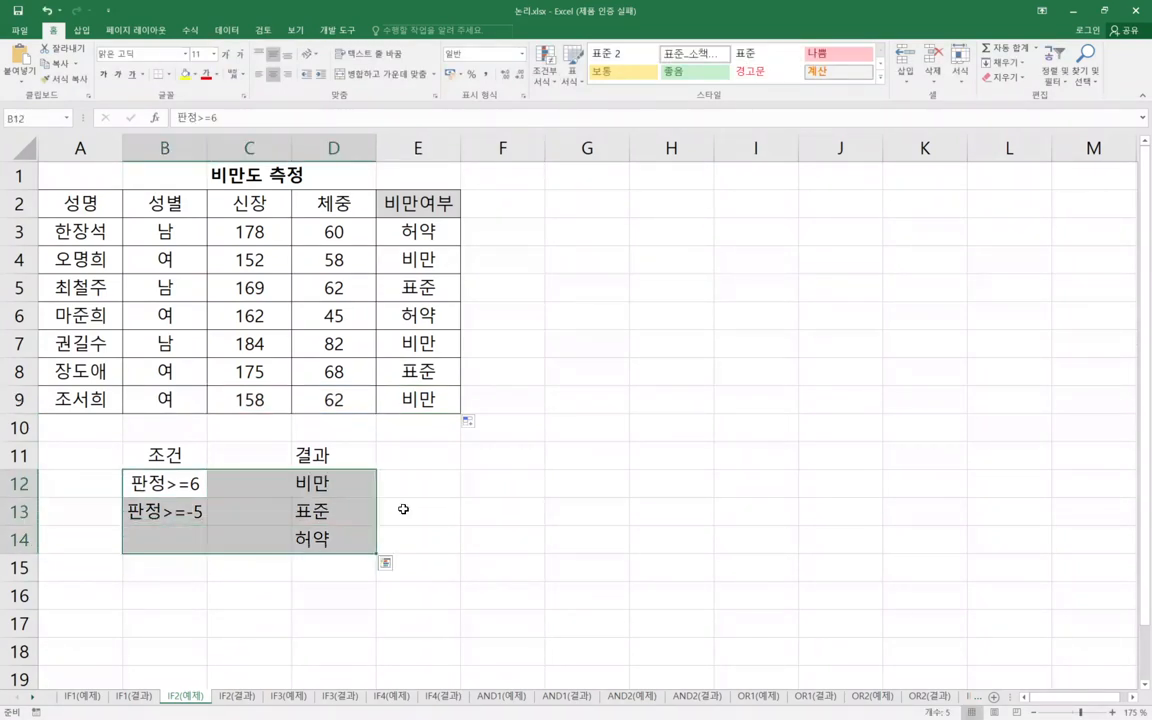
{"action": "left_click", "coordinate": [429, 473]}
{"action": "left_click", "coordinate": [437, 459]}
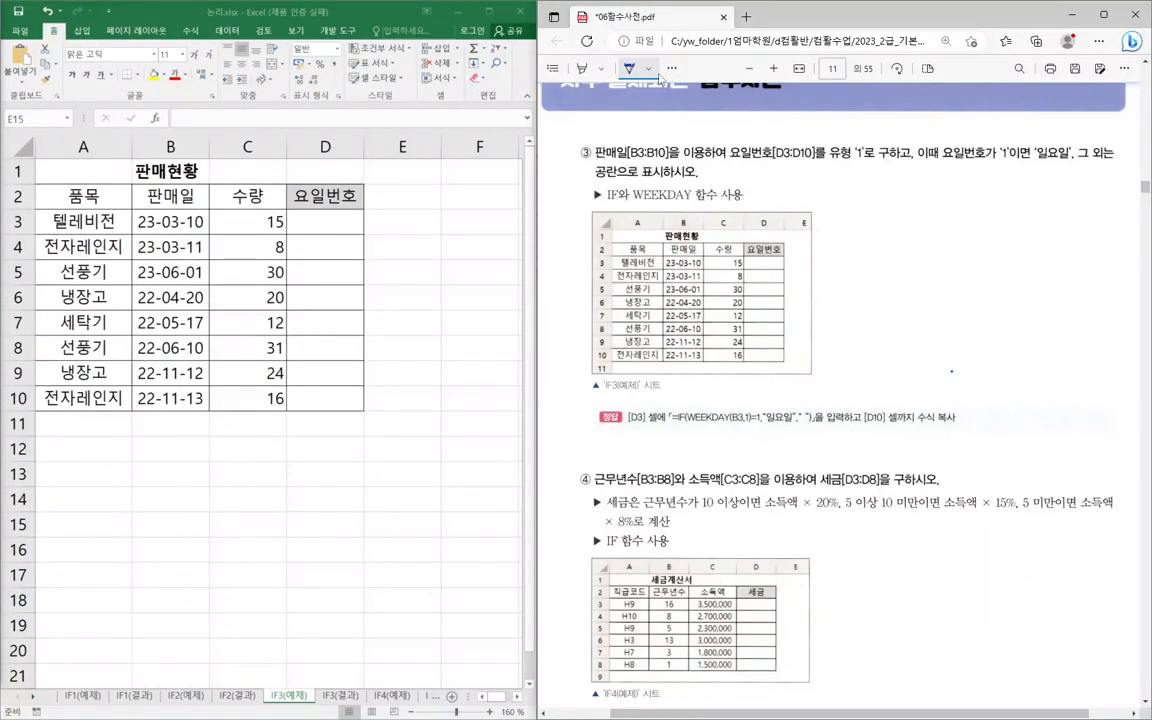
- In the PDF, draw a slanted highlighter stroke after "구하고," in question ③ to separate its two requirements
{"action": "left_click", "coordinate": [581, 68]}
{"action": "scroll", "coordinate": [965, 400], "scroll_direction": "down", "scroll_amount": 3}
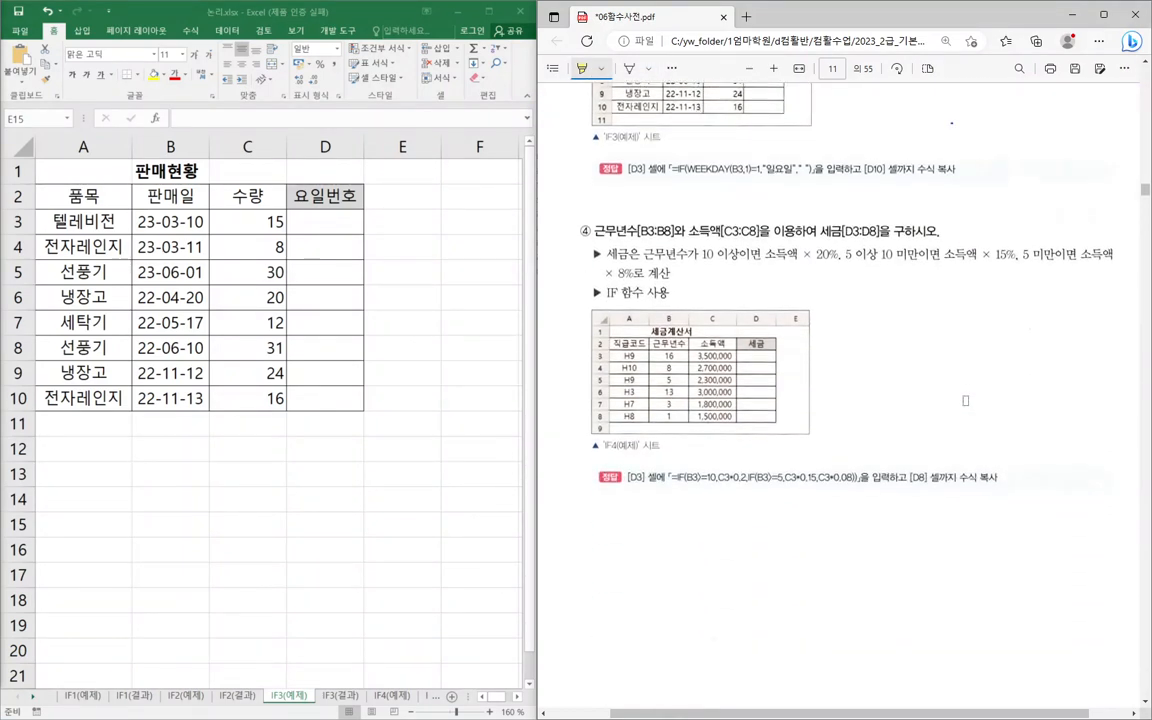
{"action": "left_click_drag", "start_coordinate": [797, 714], "coordinate": [820, 714]}
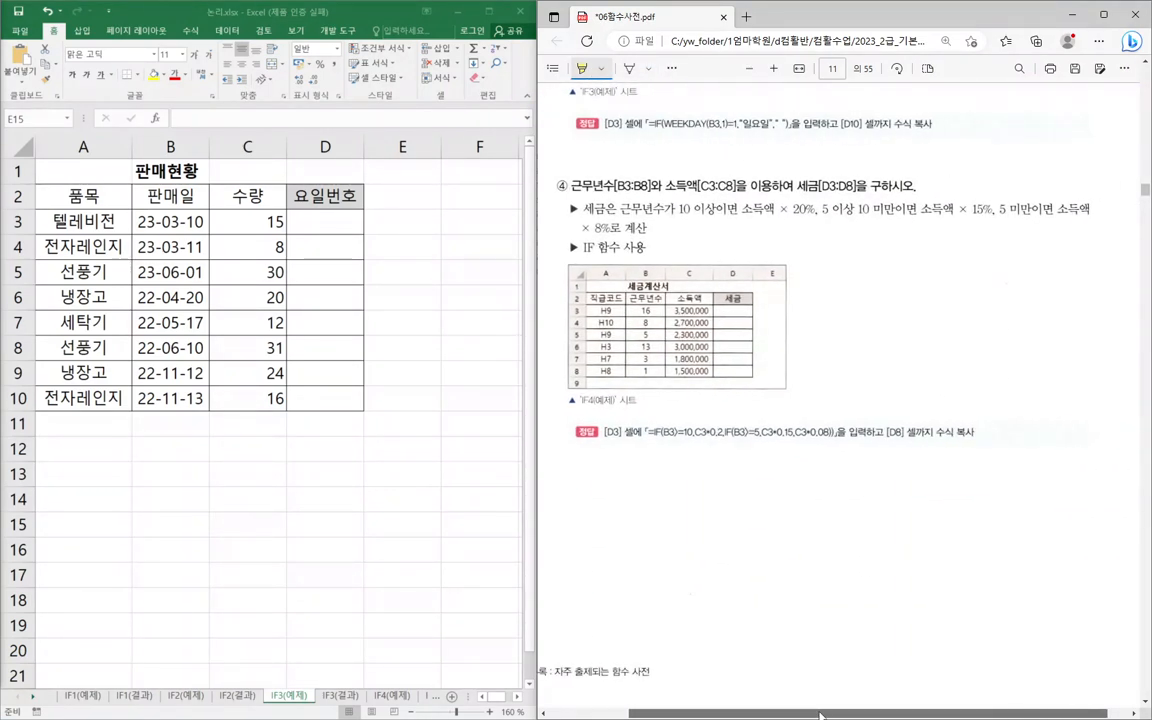
{"action": "scroll", "coordinate": [816, 549], "scroll_direction": "up", "scroll_amount": 3}
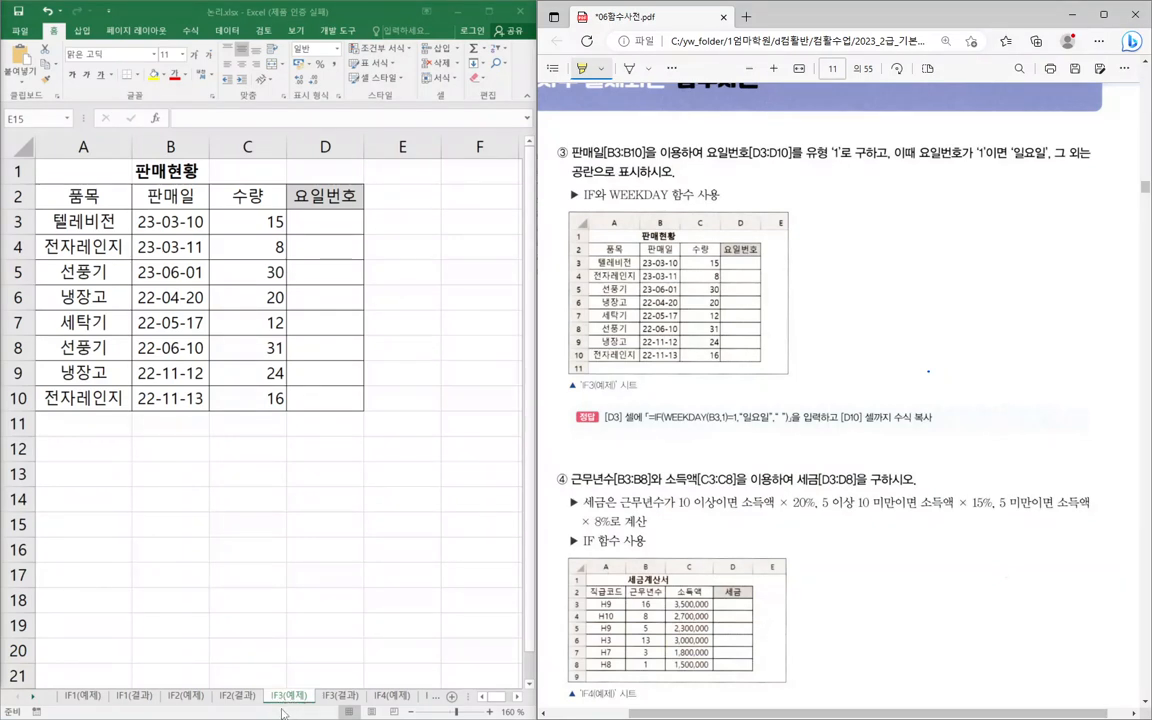
{"action": "left_click", "coordinate": [435, 388]}
{"action": "left_click", "coordinate": [421, 432]}
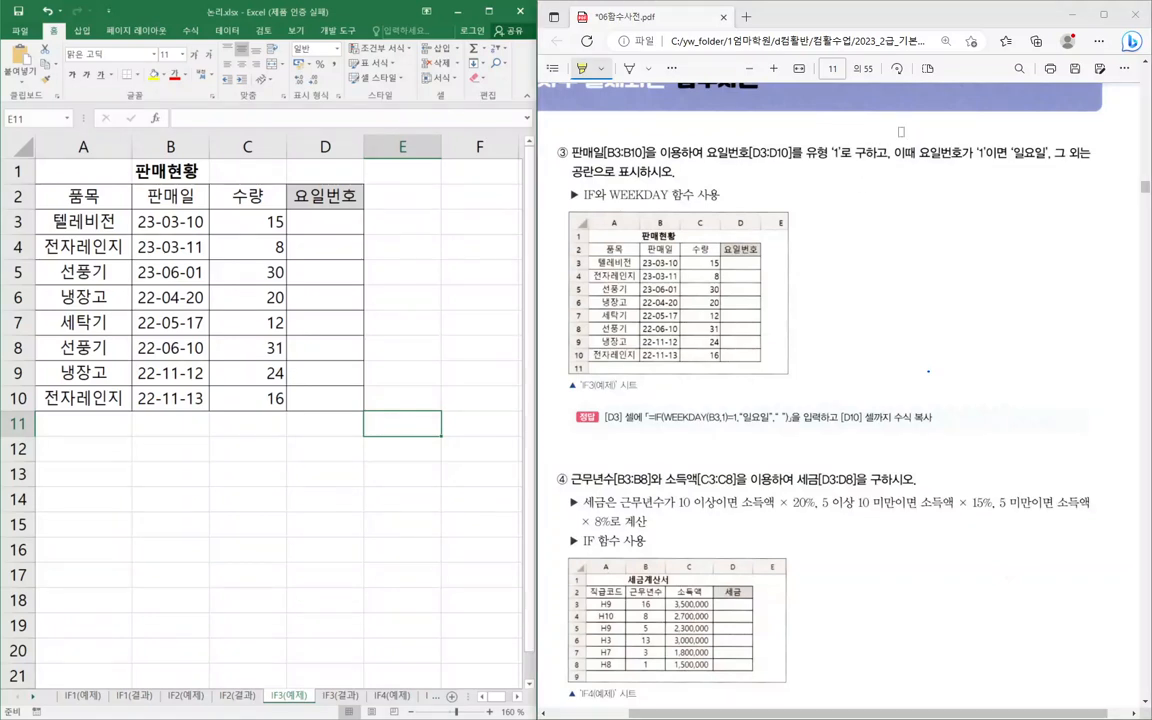
{"action": "left_click_drag", "start_coordinate": [903, 135], "coordinate": [860, 195]}
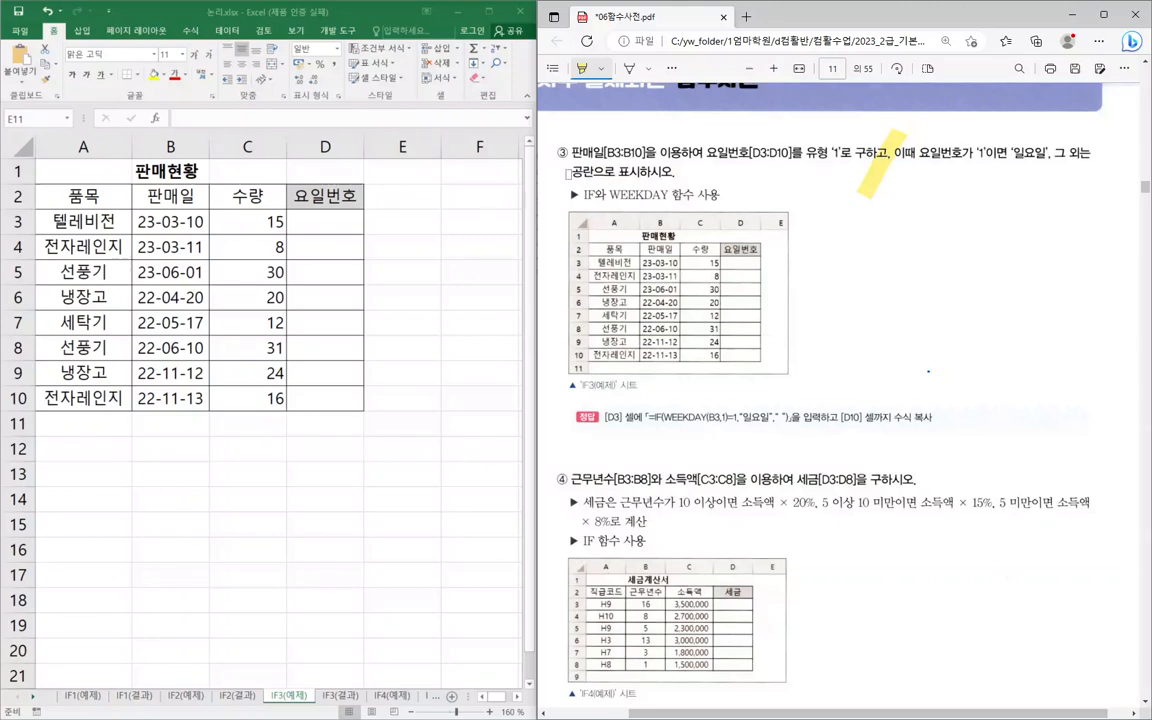
- In question ③ of the PDF, highlight "IF", "WEEKDAY 함수", the sample table's blank 요일번호 cells, "일요일" and "공란"
{"action": "left_click_drag", "start_coordinate": [582, 195], "coordinate": [703, 196]}
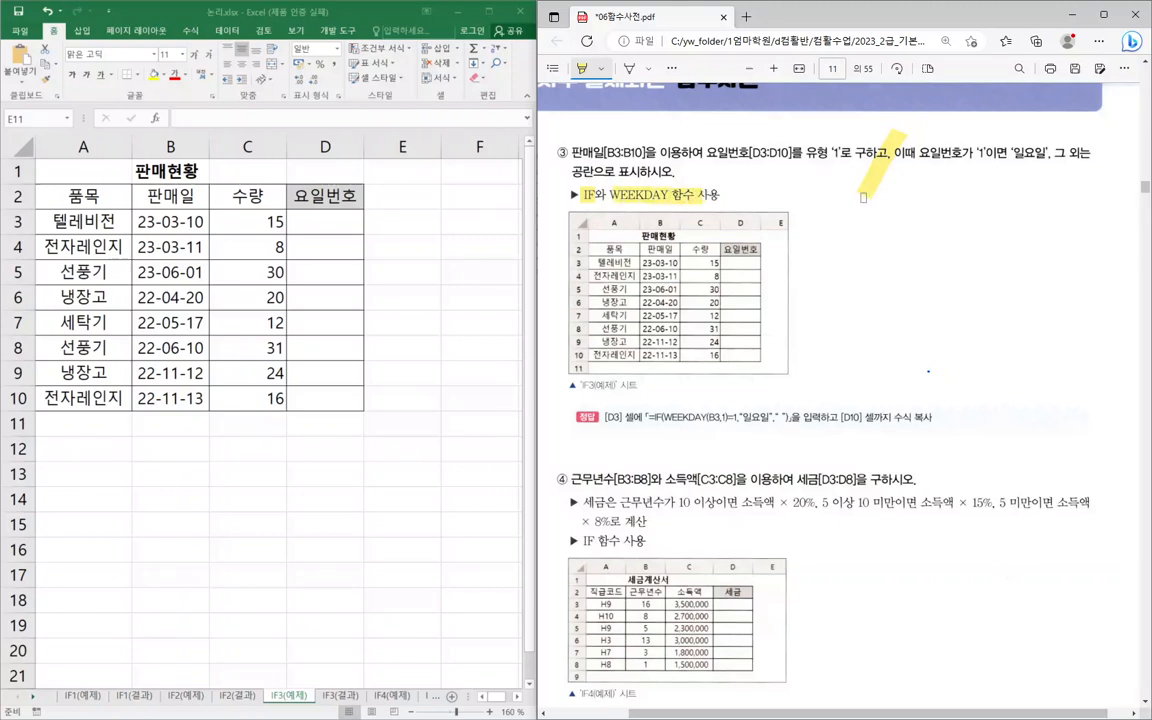
{"action": "left_click_drag", "start_coordinate": [738, 262], "coordinate": [738, 357]}
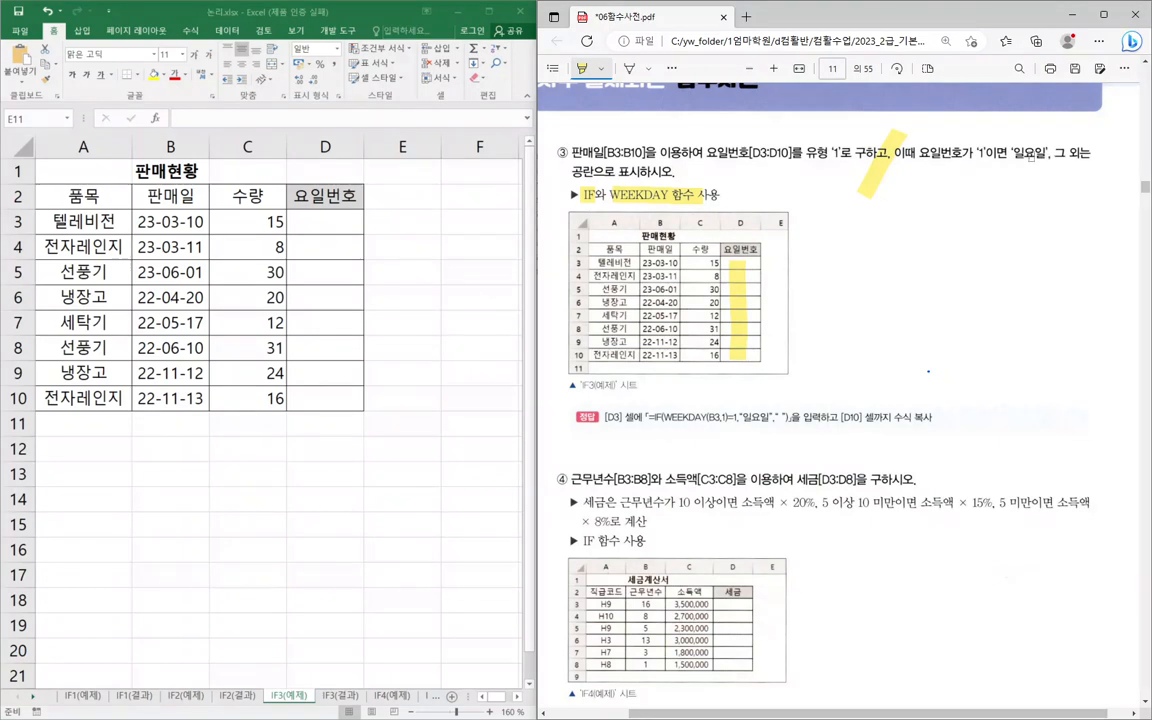
{"action": "left_click_drag", "start_coordinate": [1010, 153], "coordinate": [1046, 153]}
- Enter the heading 결과 in D12, with the two possible results 일요일 and "" beneath it in D13 and D14
{"action": "left_click", "coordinate": [332, 505]}
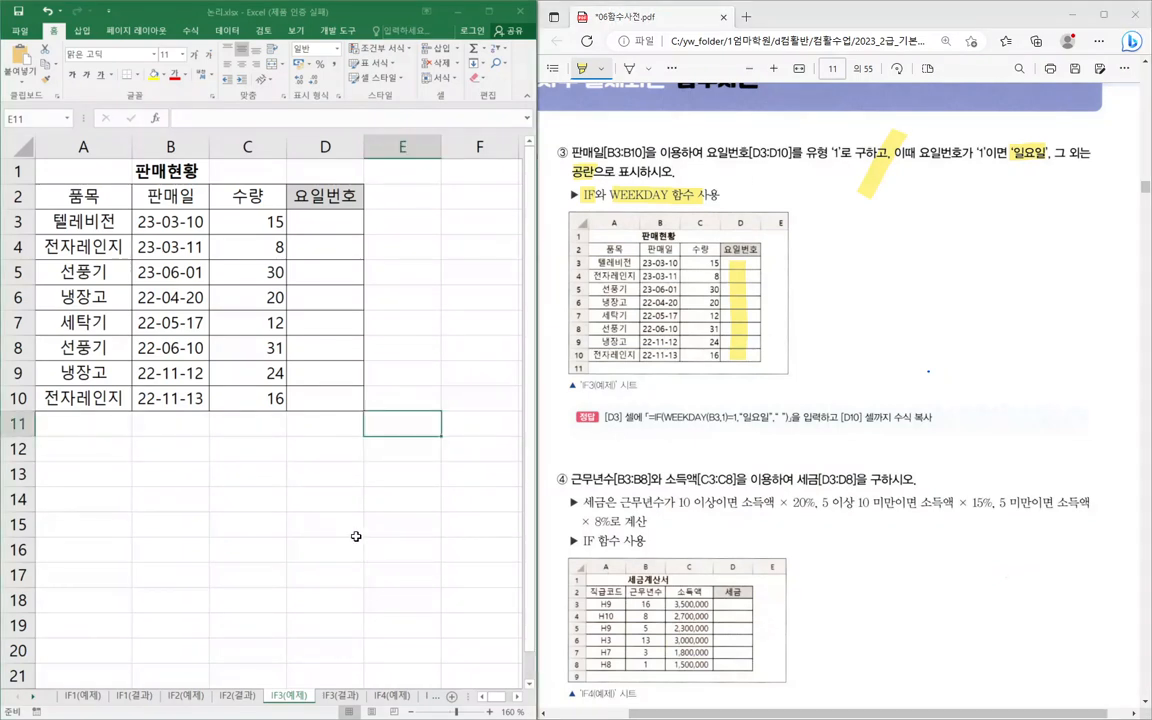
{"action": "left_click", "coordinate": [334, 452]}
{"action": "type", "text": "결과"}
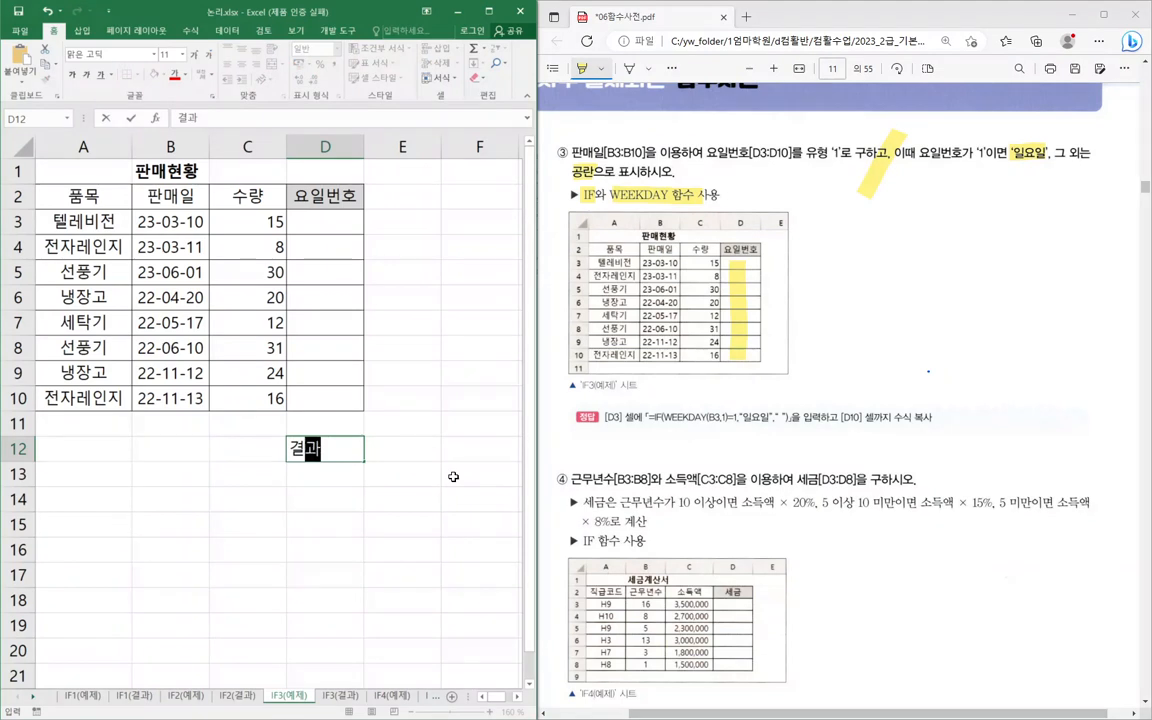
{"action": "key", "text": "Return"}
{"action": "type", "text": "일요일"}
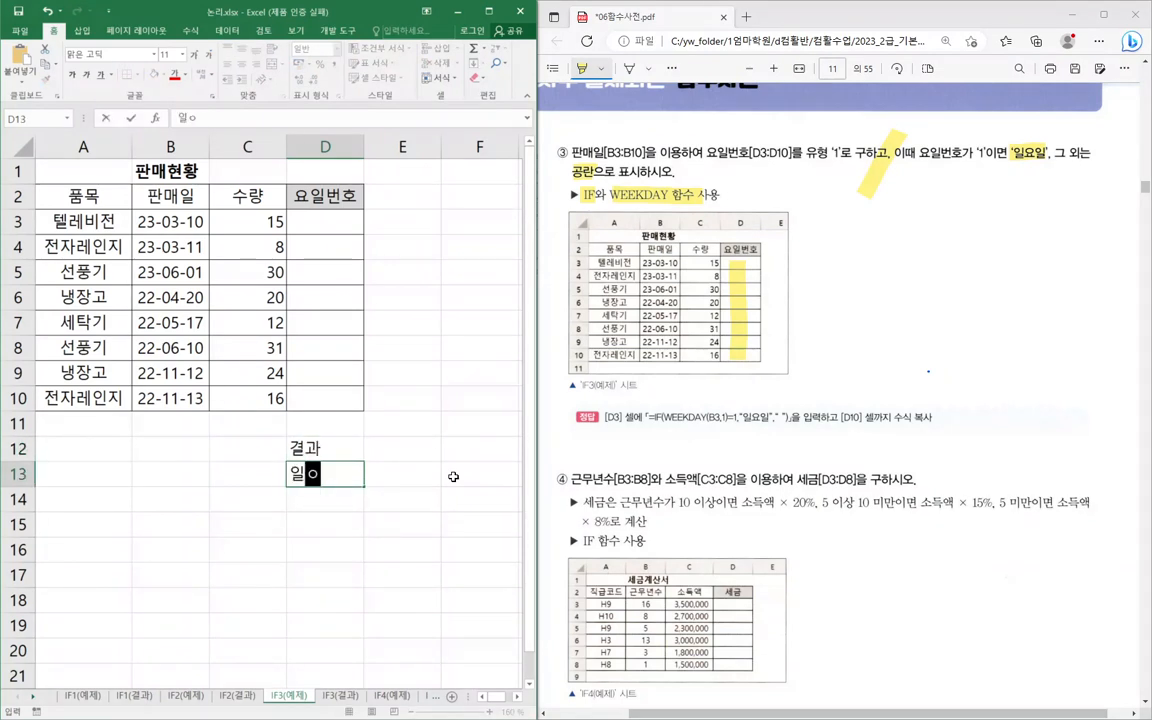
{"action": "key", "text": "Return"}
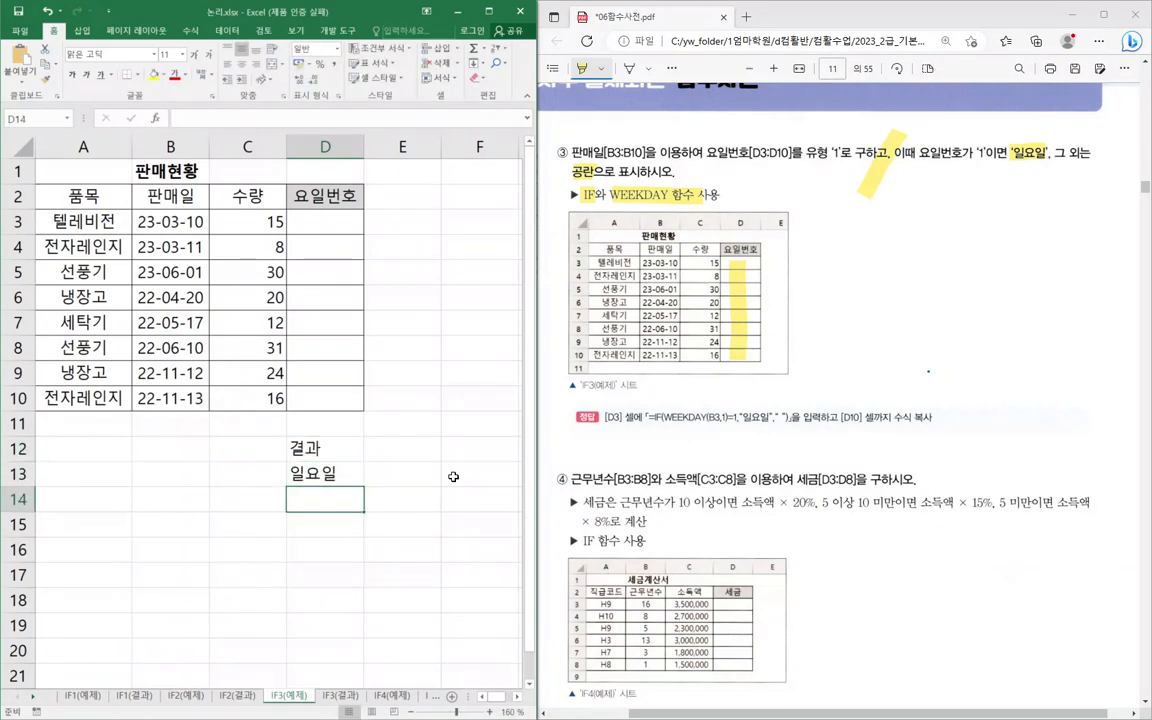
{"action": "type", "text": "\"\""}
{"action": "key", "text": "Return"}
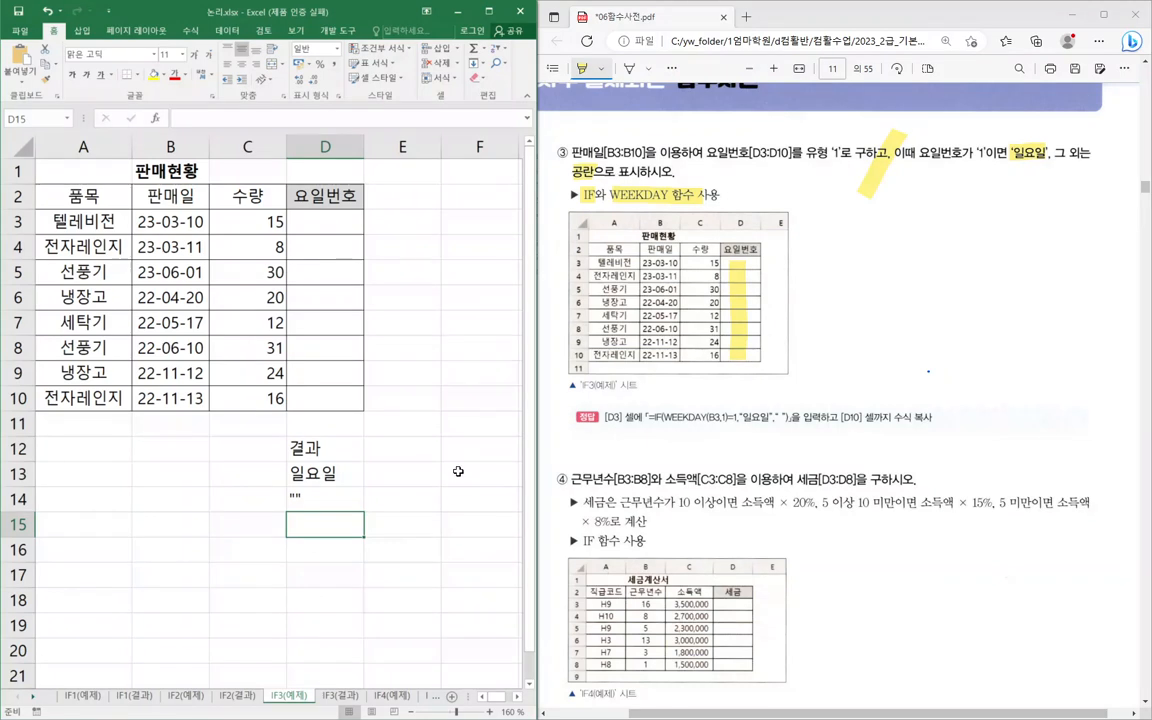
- Enter the heading 조건 in B12 for the condition notes
{"action": "left_click", "coordinate": [187, 457]}
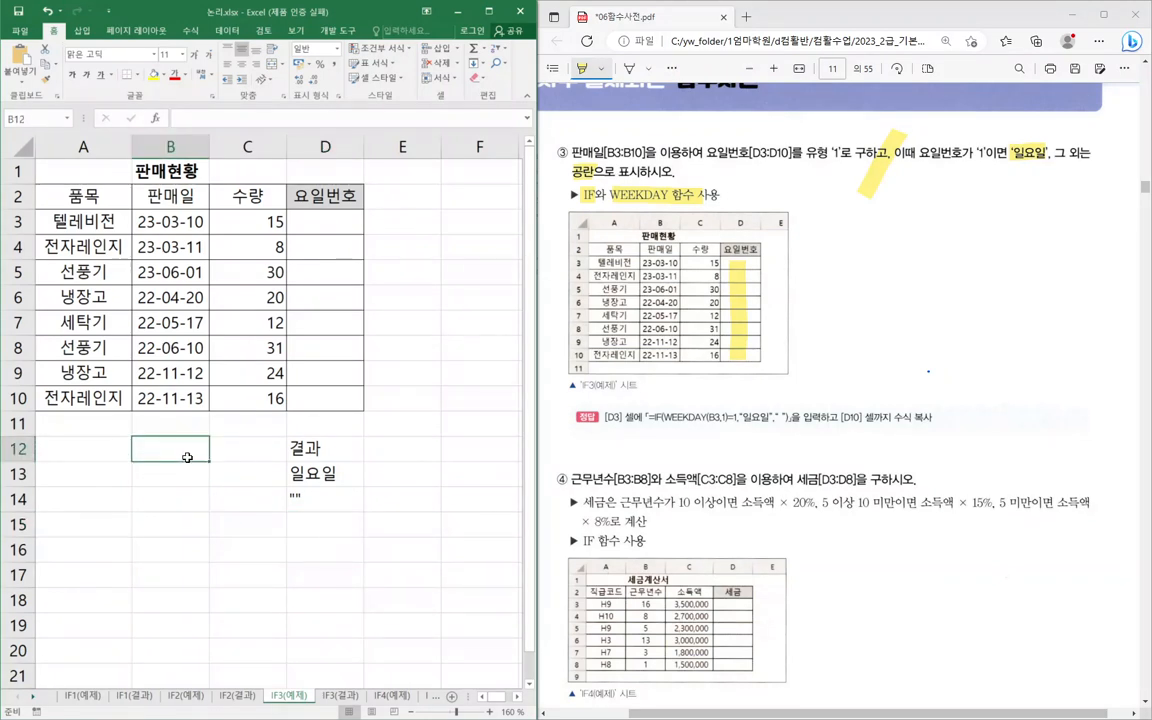
{"action": "type", "text": "조건"}
{"action": "key", "text": "Return"}
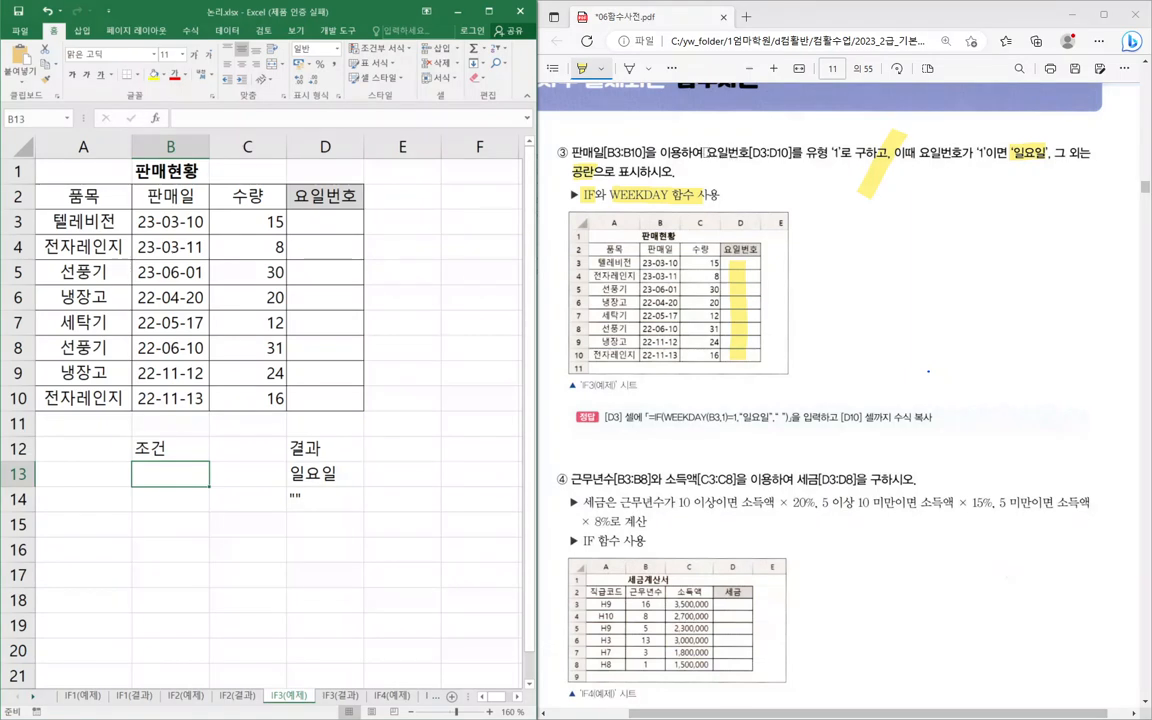
- Highlight "요일번호[D3:D10]를 유형 '1'" and "요일번호가 '1'" in question ③, and note the condition weekday(1)=1 in B13
{"action": "left_click_drag", "start_coordinate": [706, 153], "coordinate": [786, 153]}
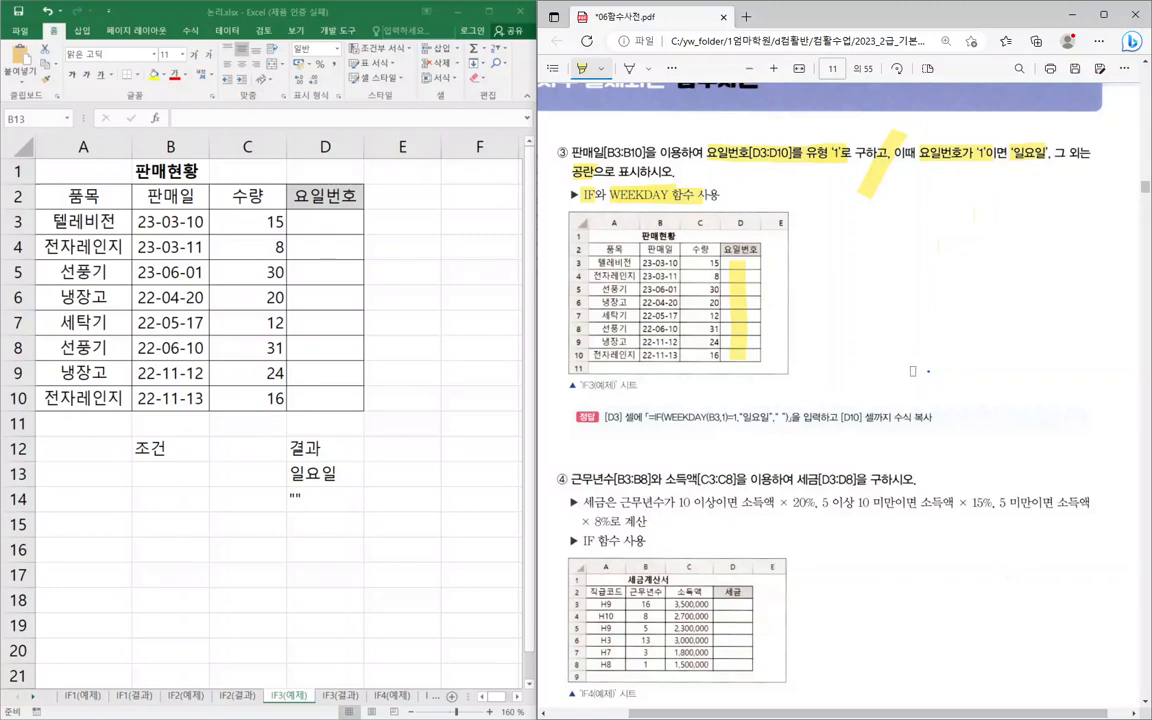
{"action": "left_click", "coordinate": [169, 477]}
{"action": "type", "text": "weekday"}
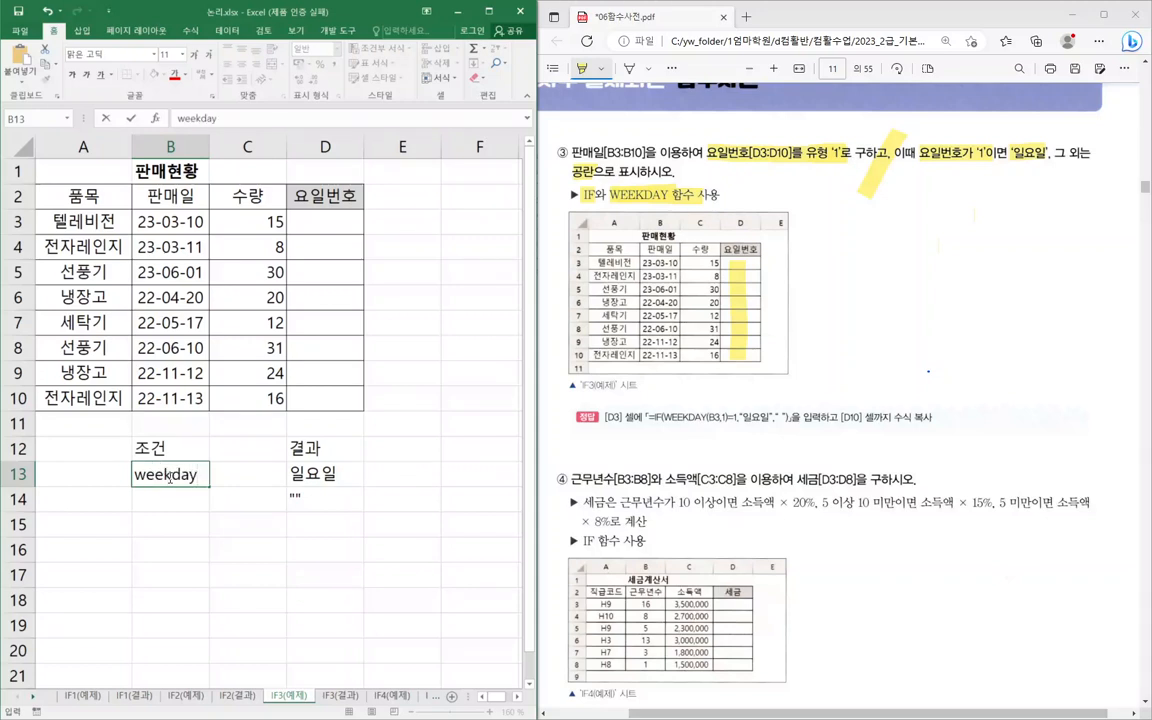
{"action": "type", "text": "(1)=1"}
{"action": "key", "text": "Return"}
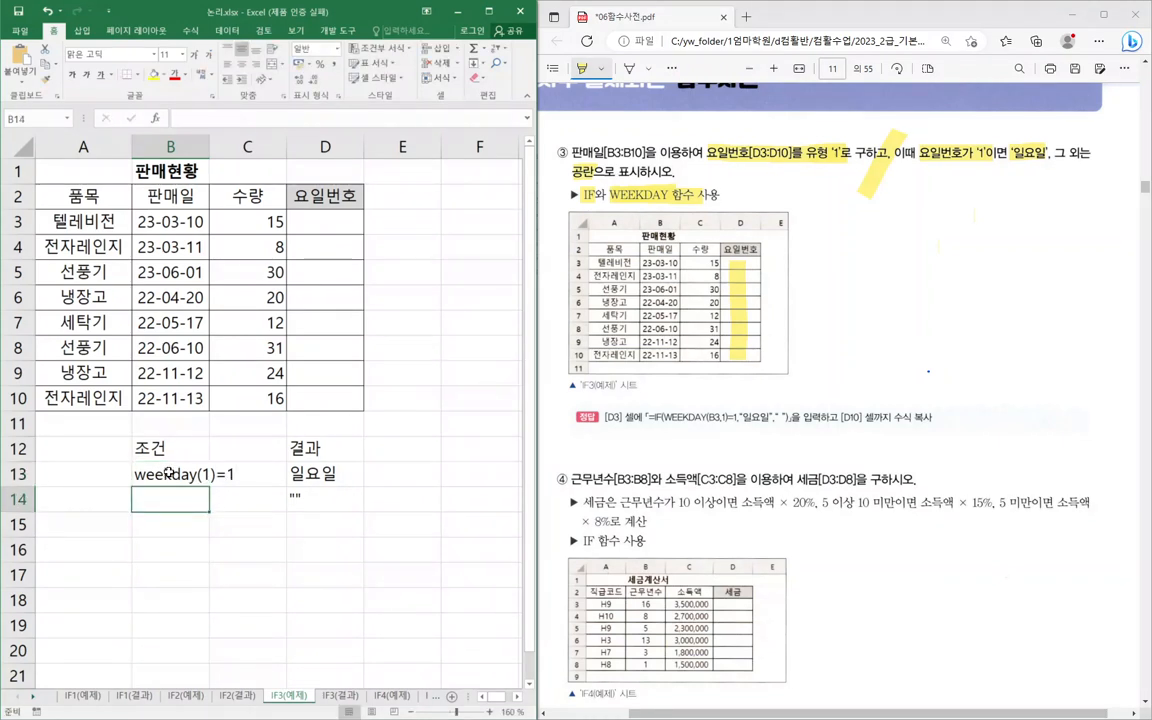
{"action": "left_click", "coordinate": [310, 493]}
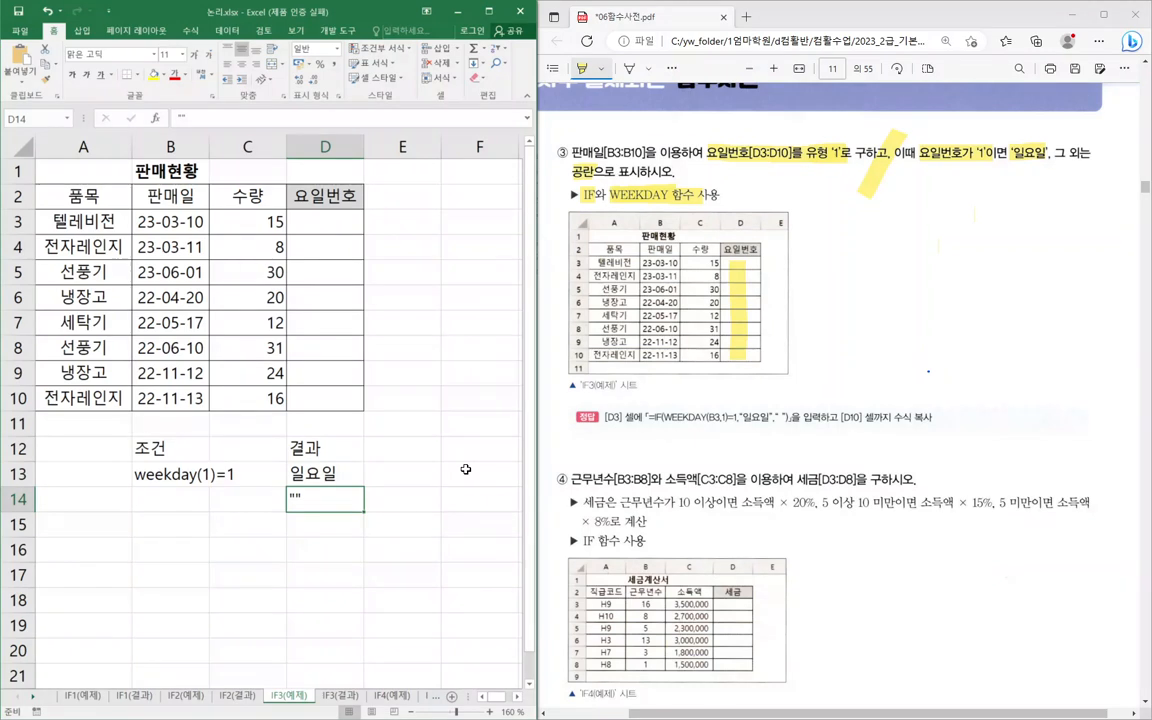
- Enter a WEEKDAY function in D3 with B3 as the serial number and 1 as the return type
{"action": "left_click", "coordinate": [335, 224]}
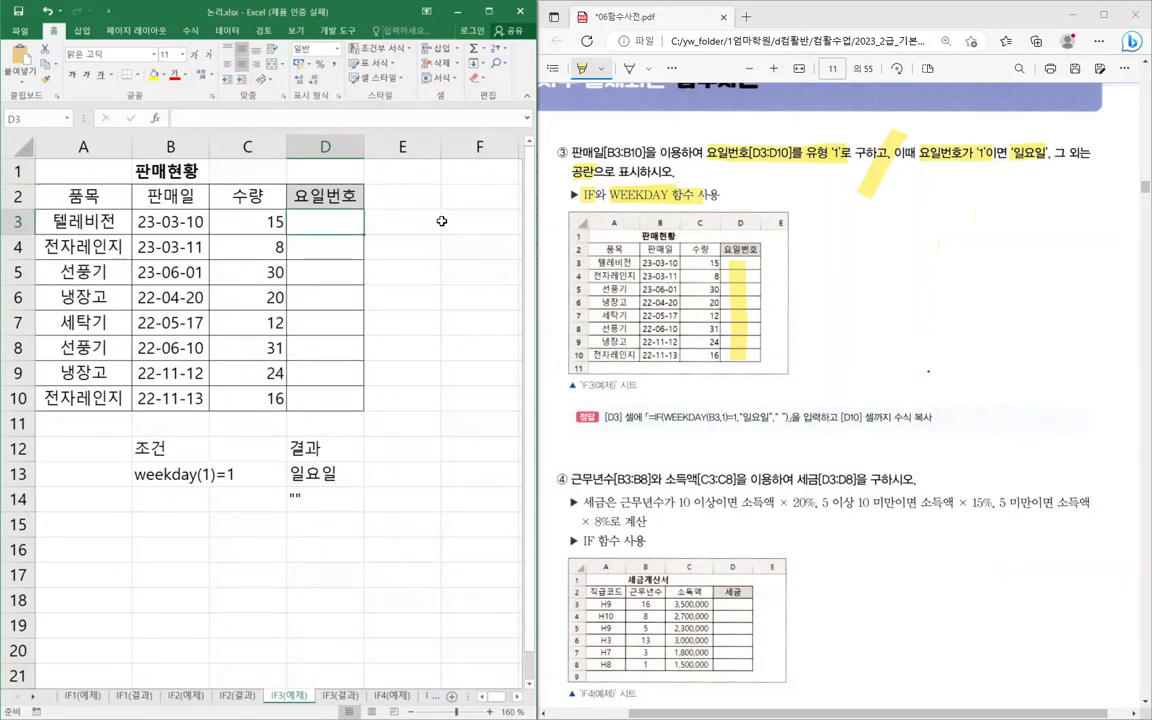
{"action": "type", "text": "=week"}
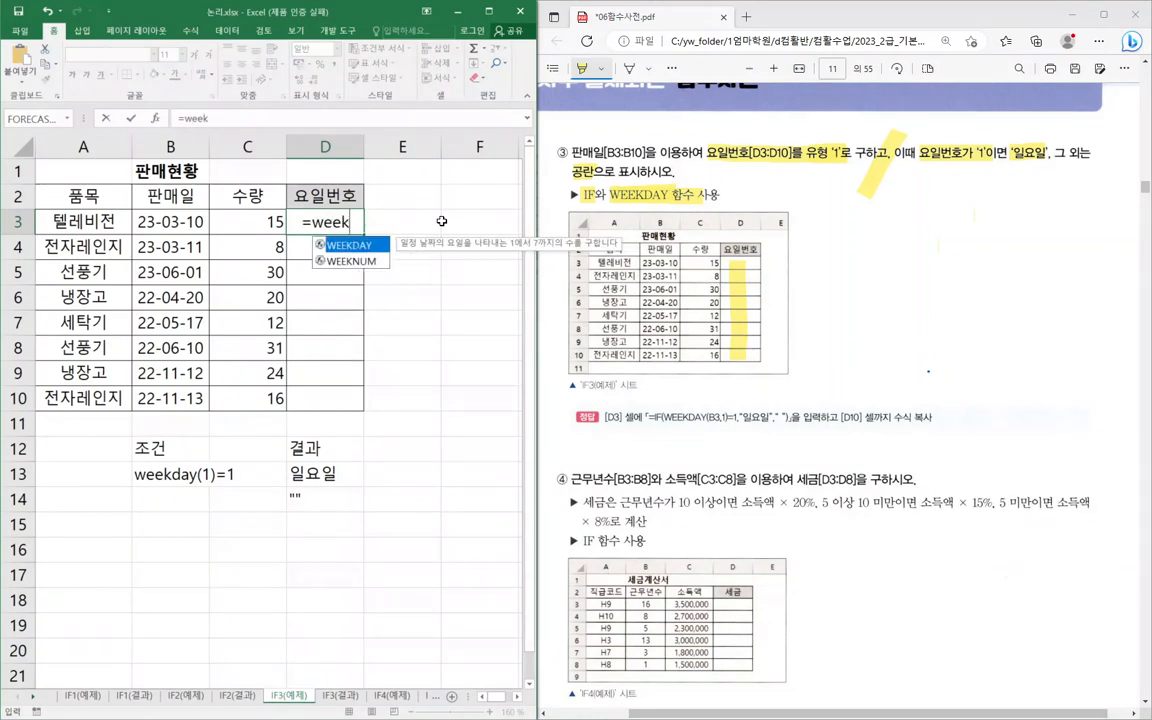
{"action": "key", "text": "Tab"}
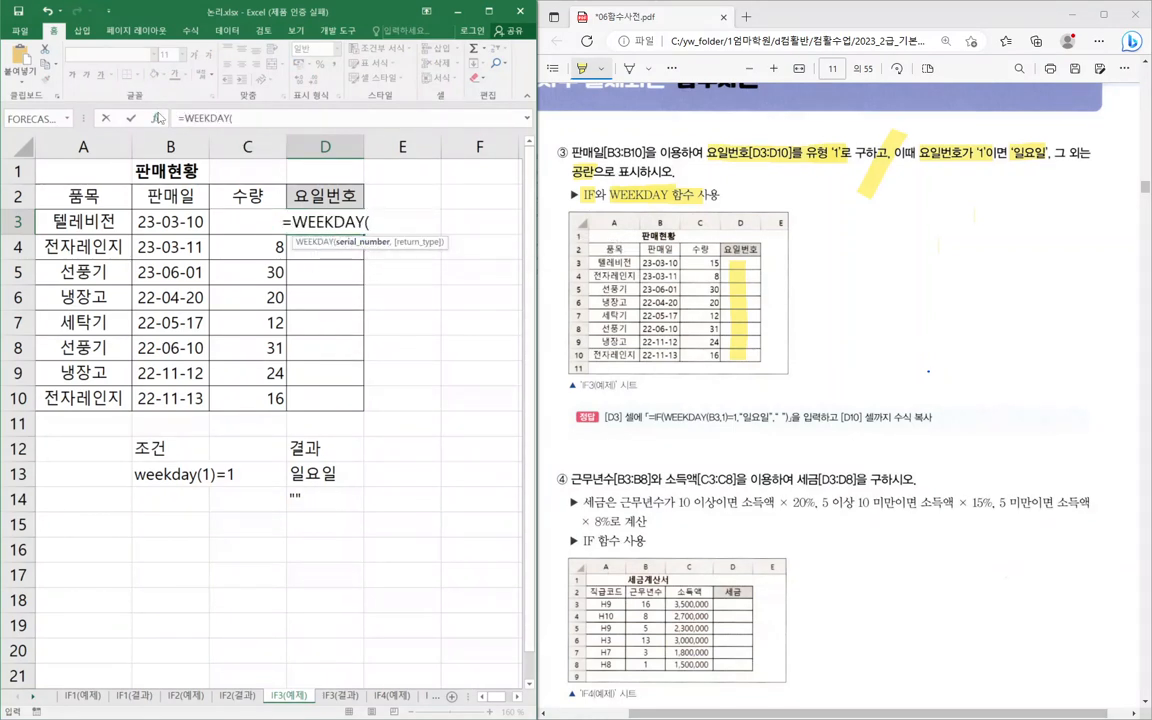
{"action": "left_click", "coordinate": [155, 118]}
{"action": "left_click_drag", "start_coordinate": [405, 296], "coordinate": [222, 298]}
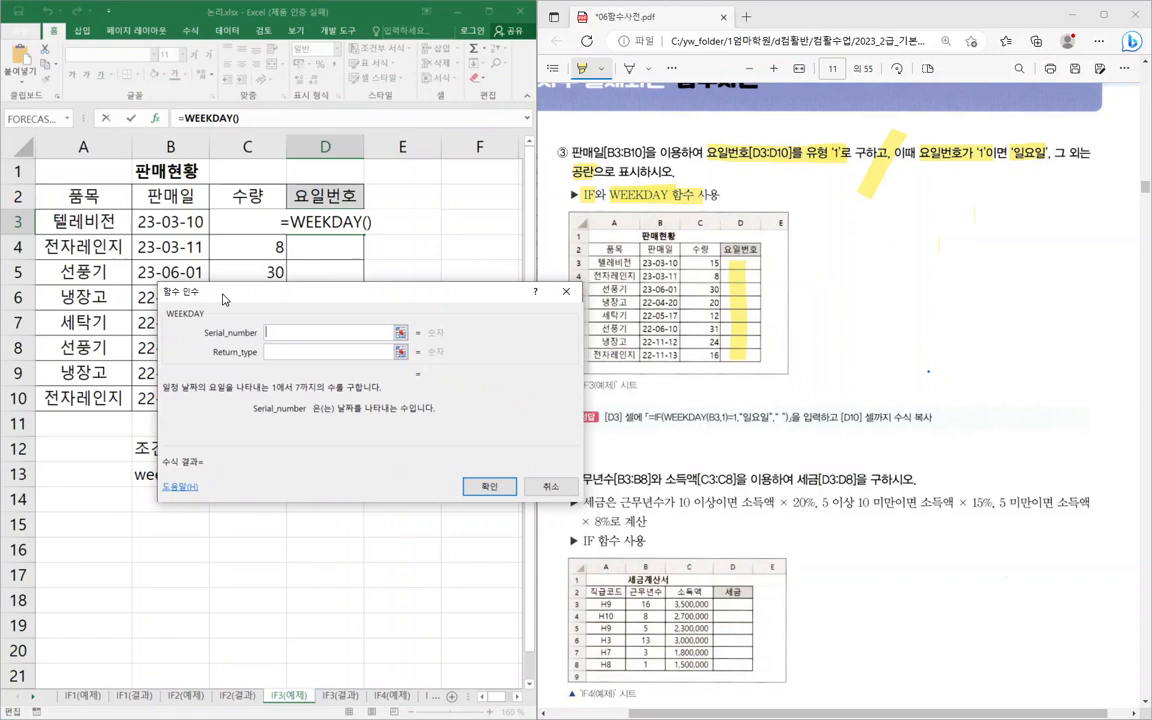
{"action": "left_click", "coordinate": [162, 222]}
{"action": "left_click", "coordinate": [307, 352]}
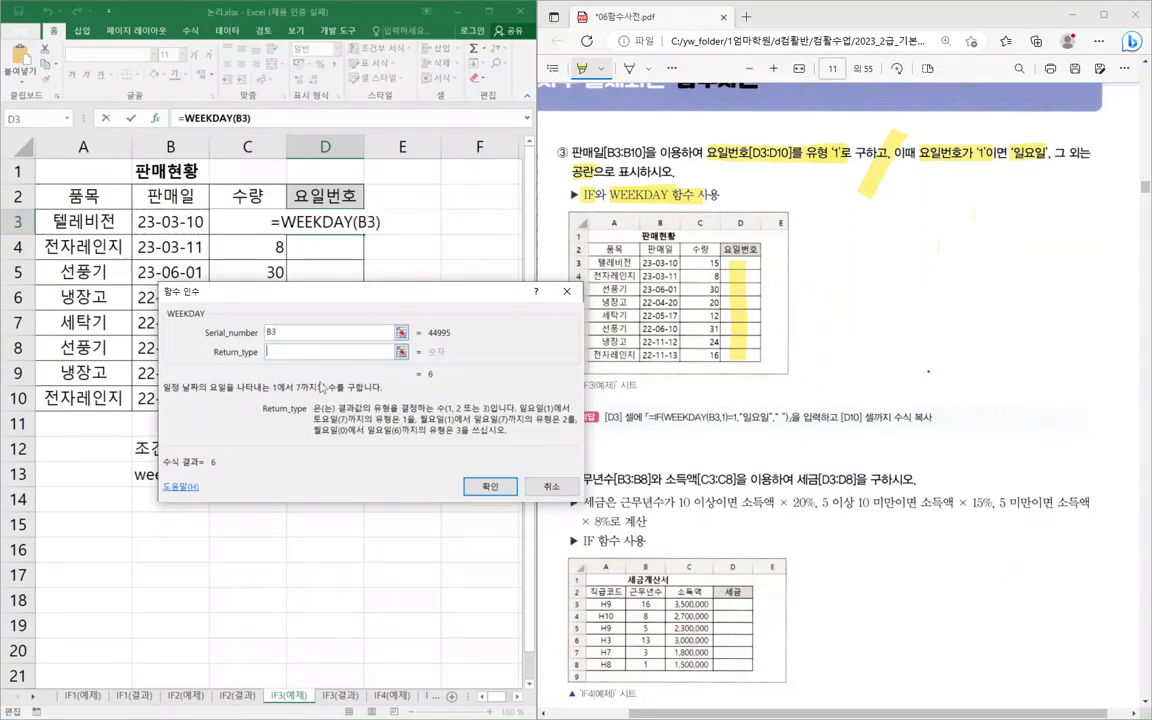
{"action": "type", "text": "1"}
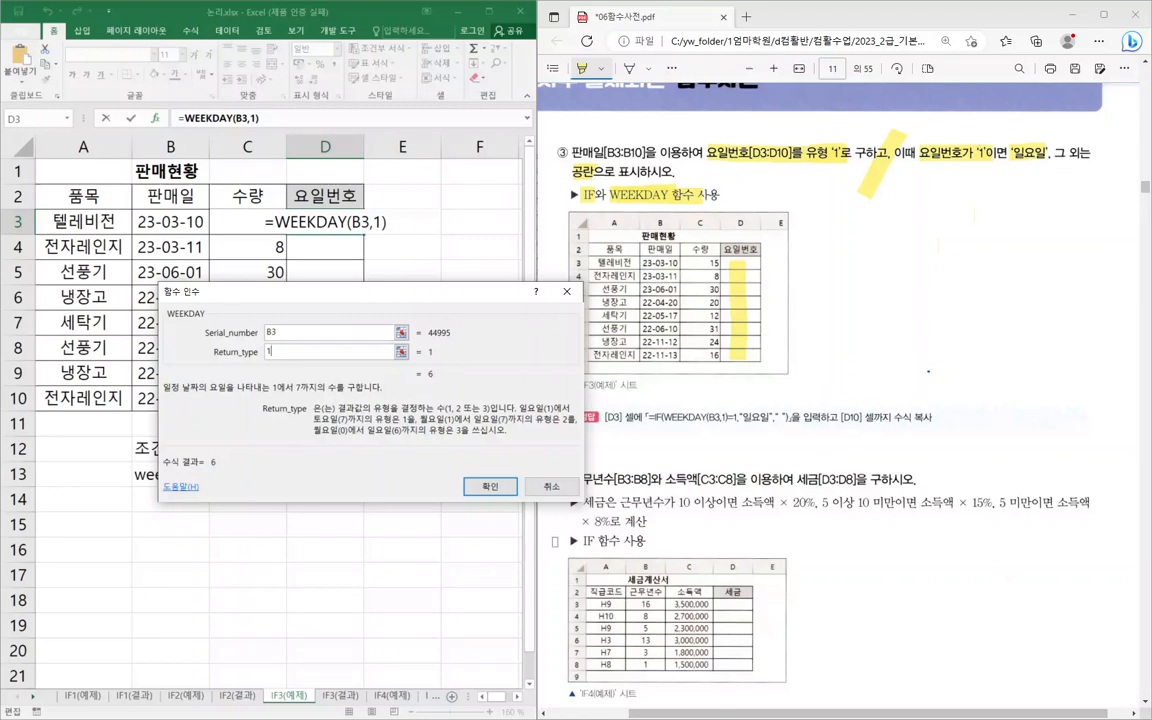
{"action": "left_click", "coordinate": [490, 489]}
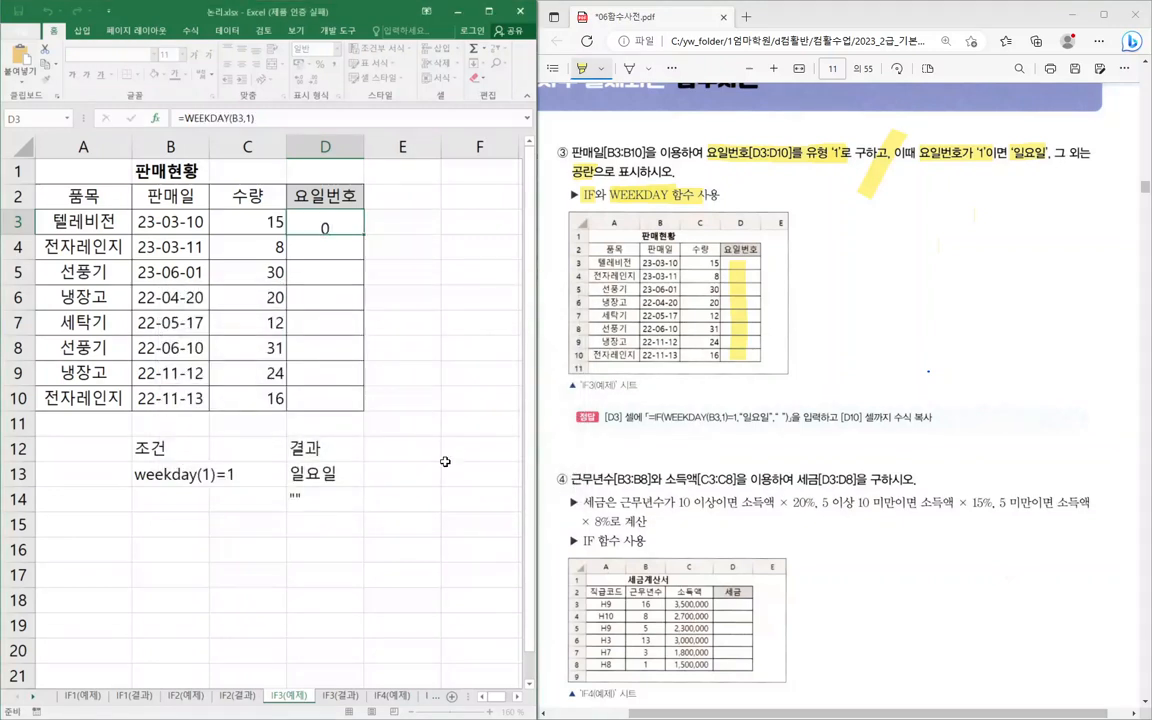
- Extend the formula in D3 with =1 so that it reads =WEEKDAY(B3,1)=1
{"action": "left_click", "coordinate": [265, 118]}
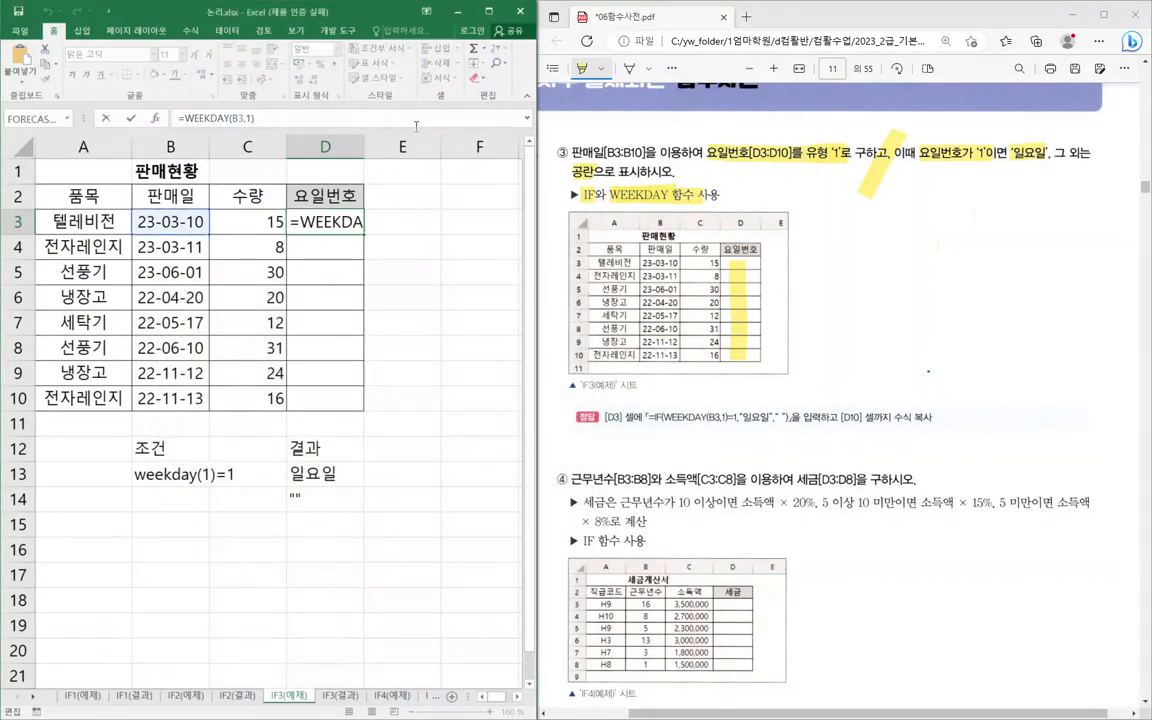
{"action": "type", "text": "=1"}
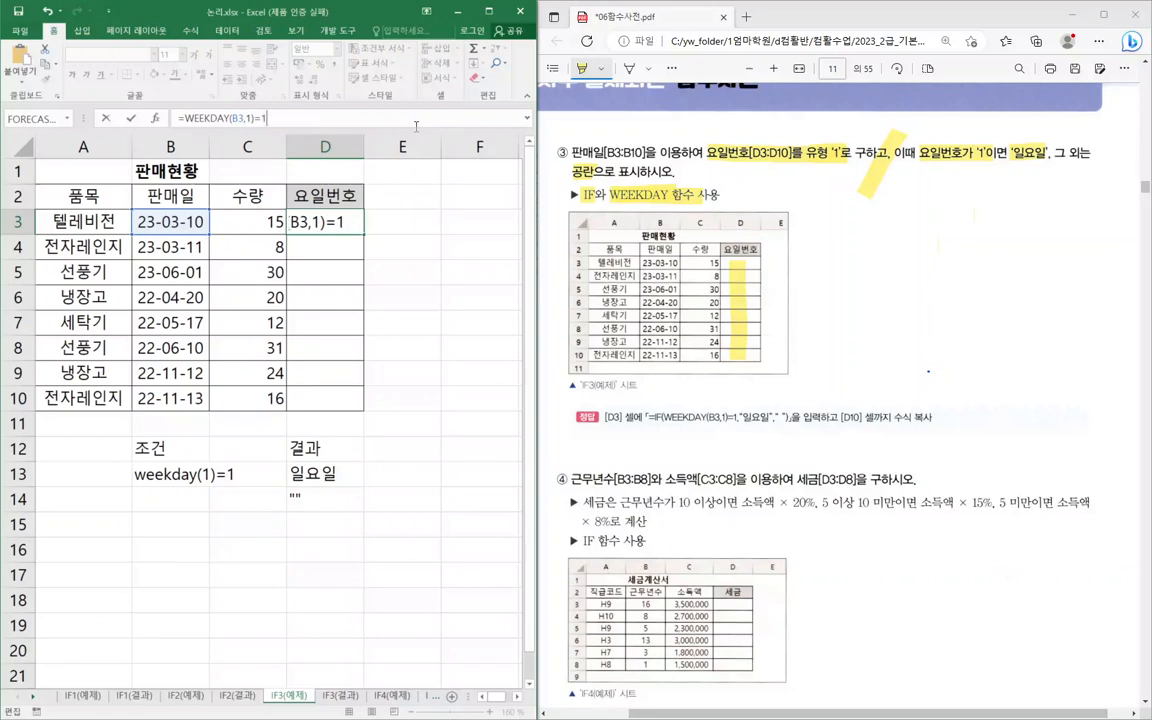
{"action": "key", "text": "Return"}
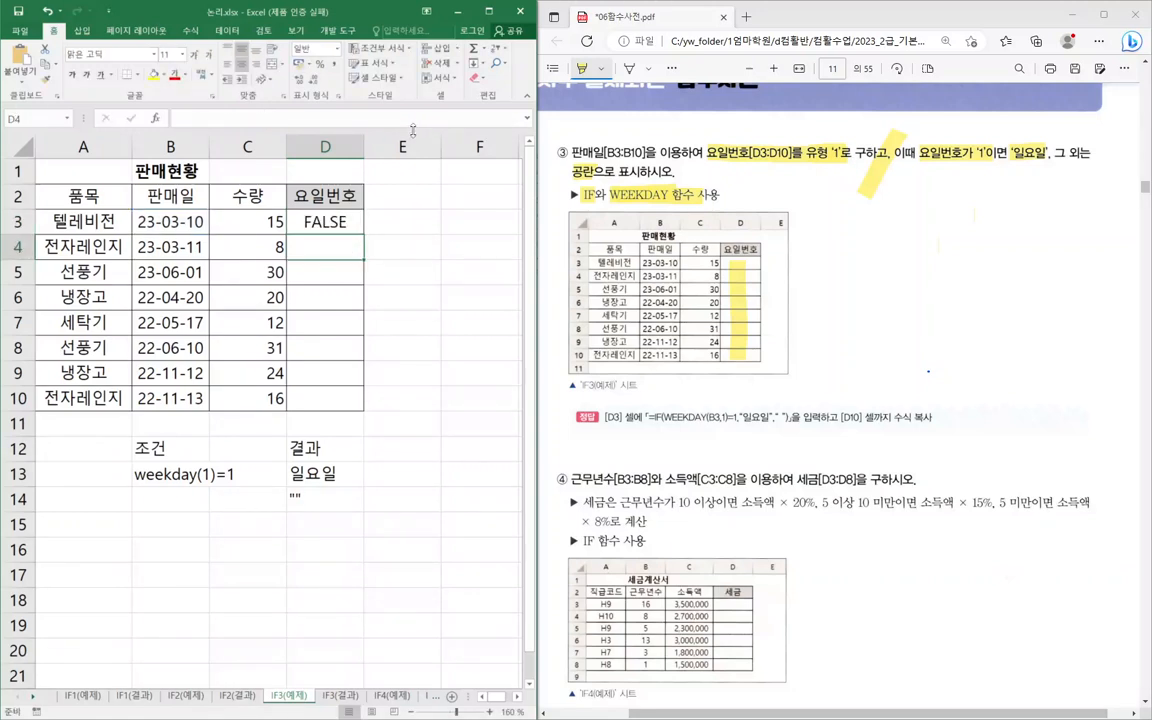
- Rebuild the formula in D3 as an IF function with WEEKDAY(B3,1)=1 as its logical test
{"action": "left_click", "coordinate": [297, 218]}
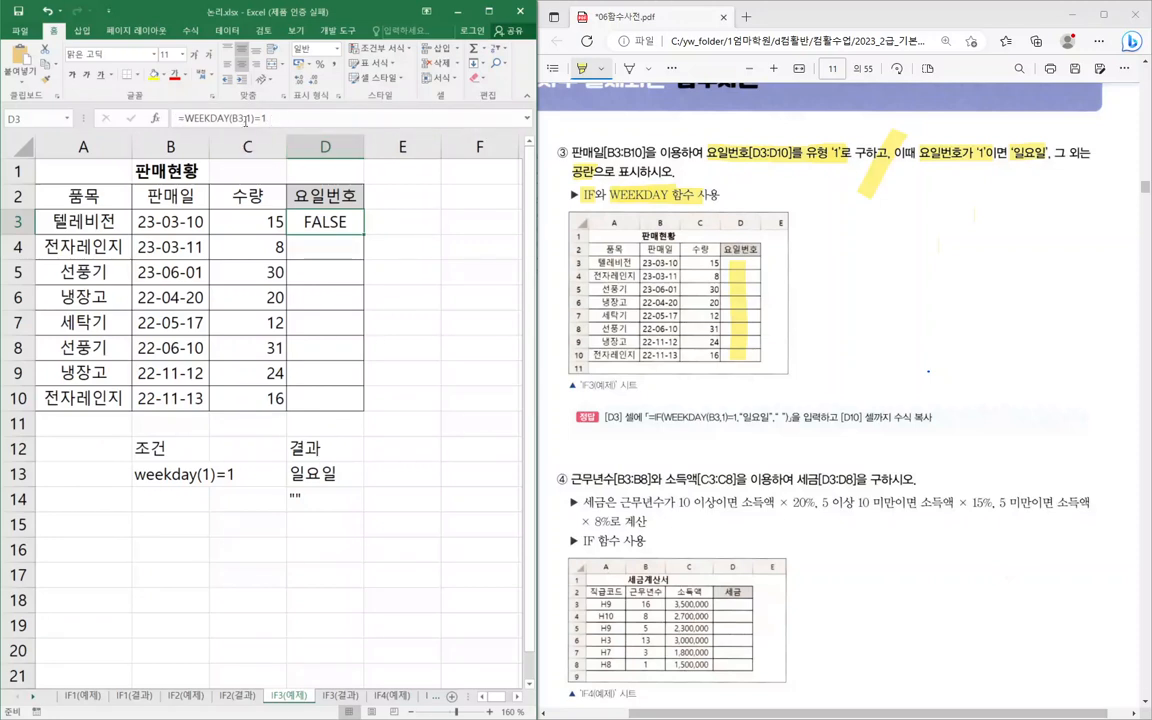
{"action": "left_click_drag", "start_coordinate": [185, 118], "coordinate": [325, 117]}
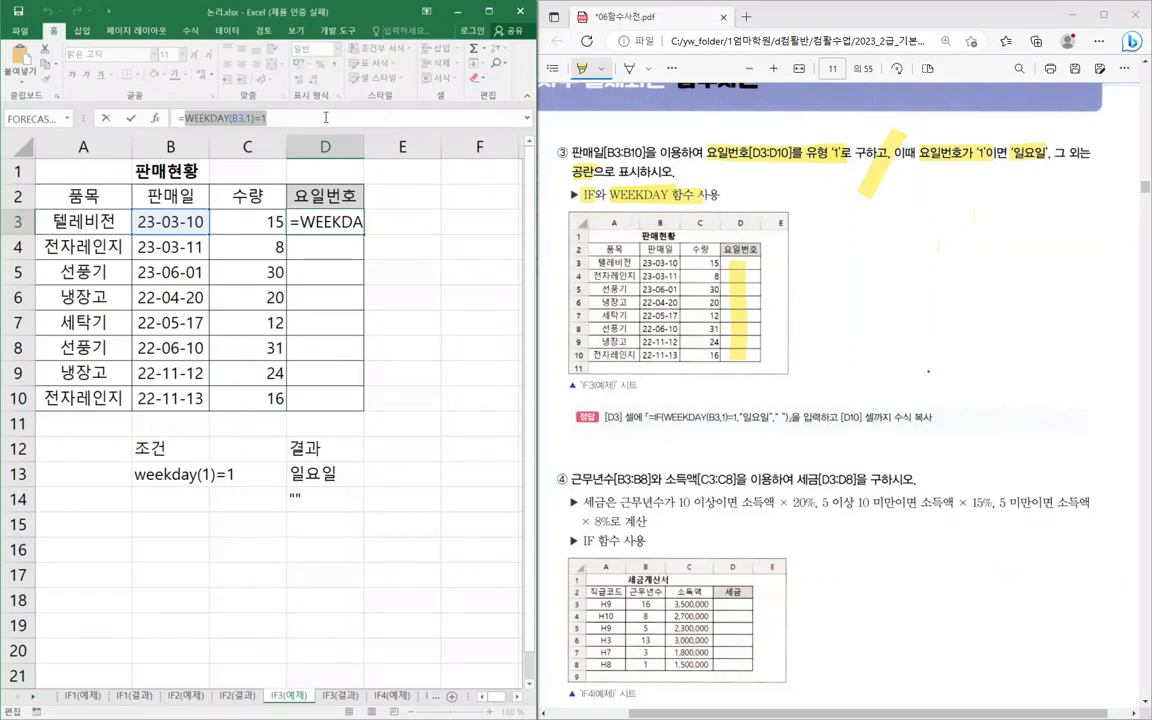
{"action": "key", "text": "BackSpace"}
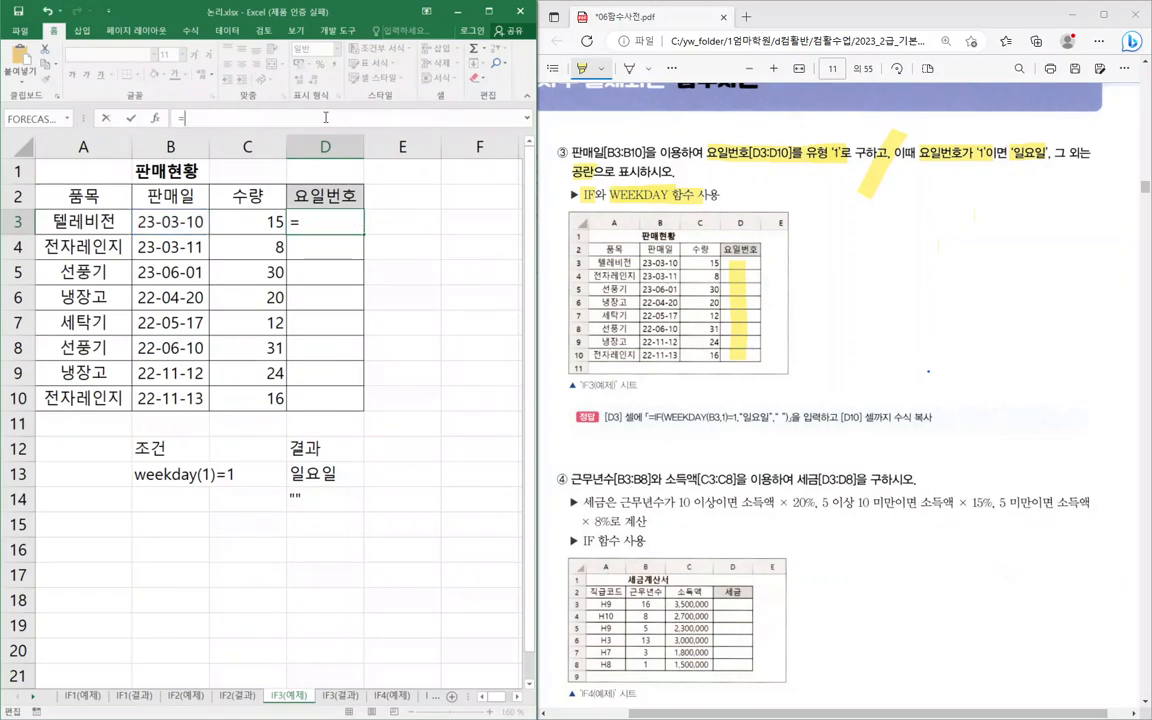
{"action": "type", "text": "ㅑㄹ"}
{"action": "key", "text": "BackSpace"}
{"action": "key", "text": "BackSpace"}
{"action": "type", "text": "if"}
{"action": "key", "text": "Tab"}
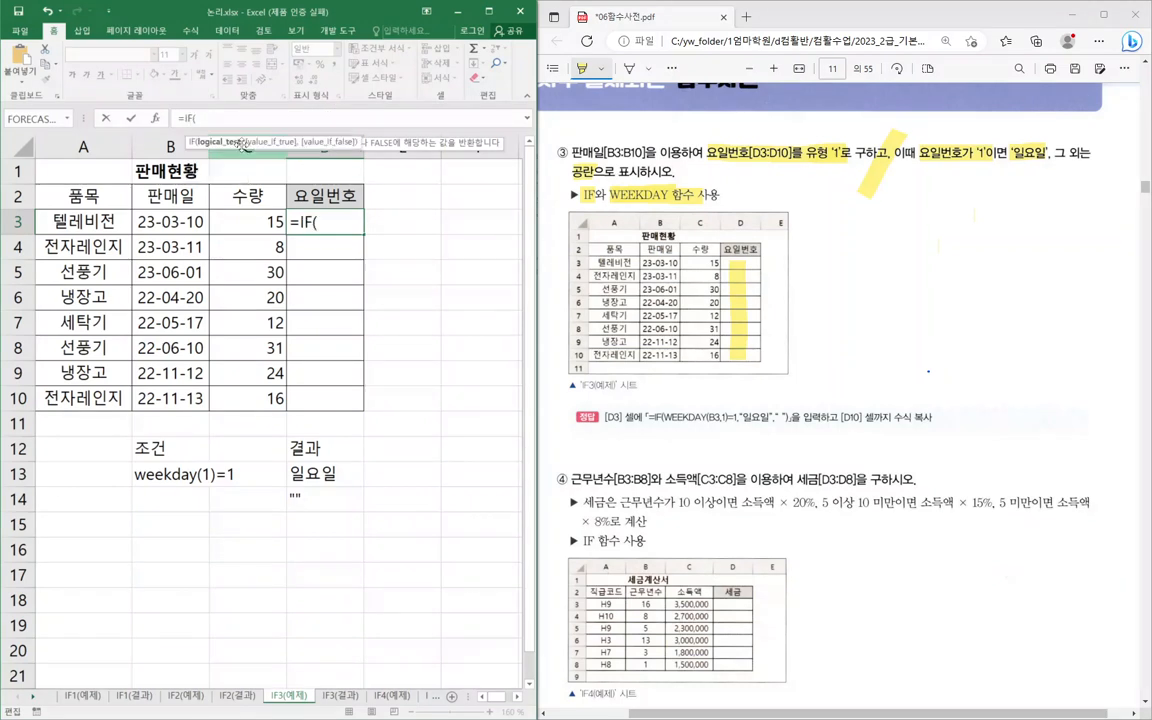
{"action": "type", "text": ")"}
{"action": "left_click", "coordinate": [156, 118]}
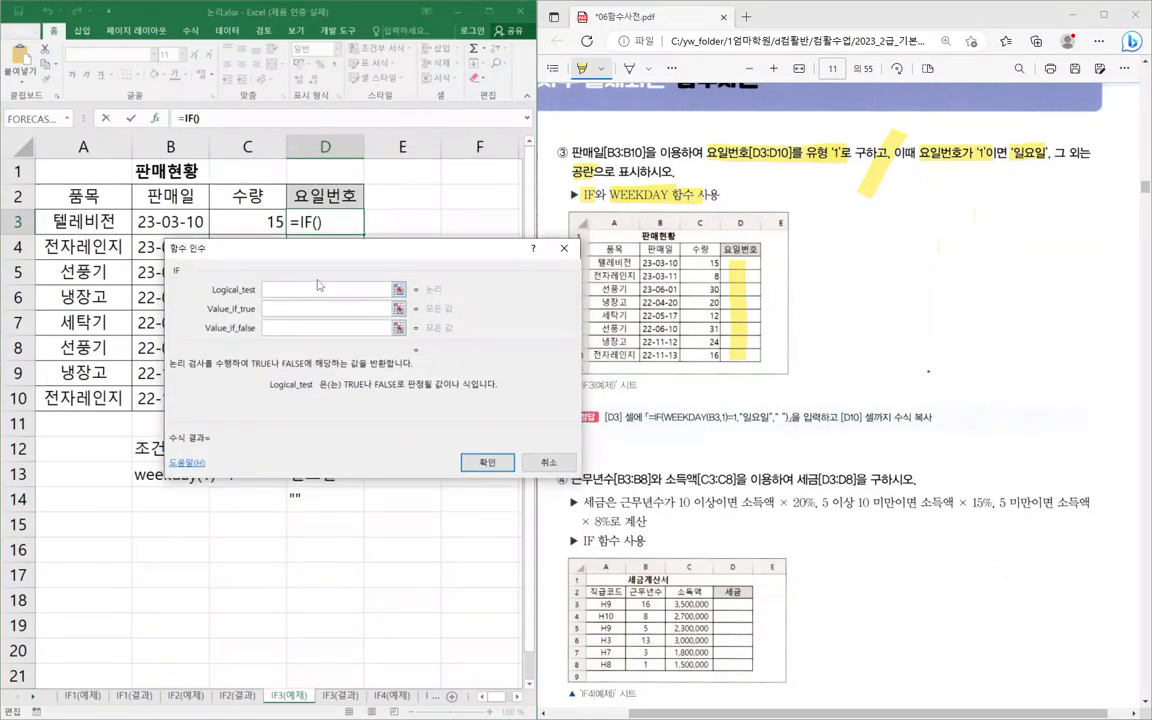
{"action": "type", "text": "WEEKDAY(B3,1)=1"}
- Set the IF to return "일요일" if true and "" if false, and complete the formula in D3
{"action": "left_click", "coordinate": [304, 308]}
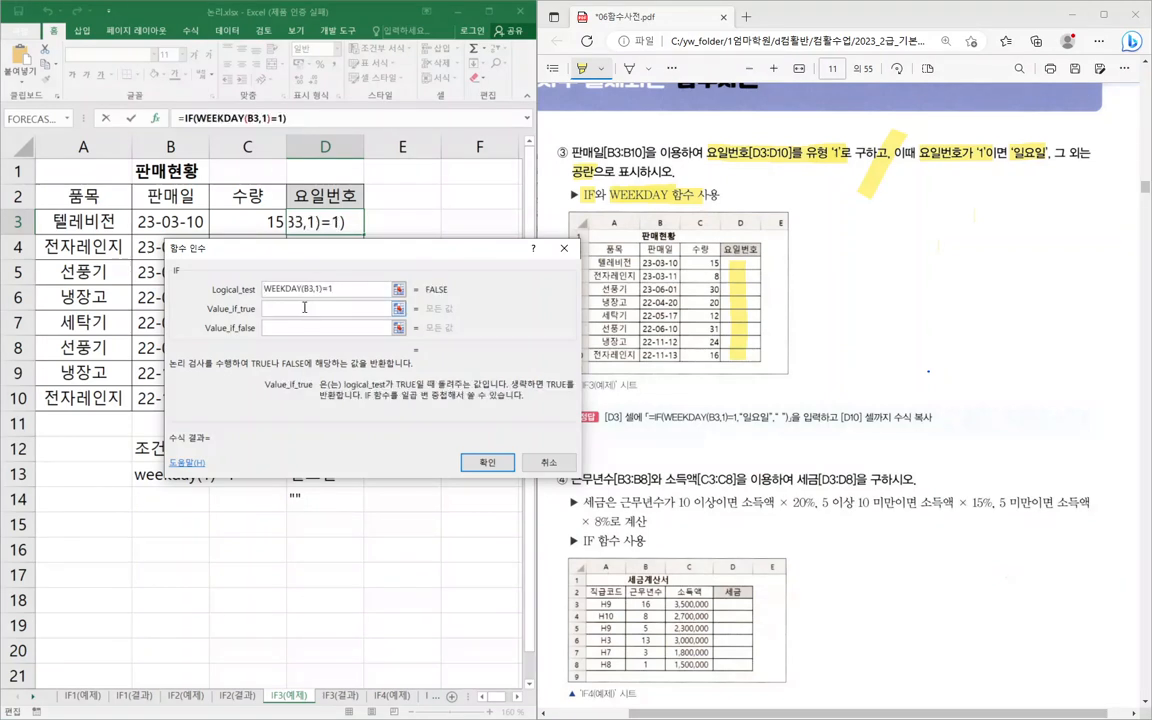
{"action": "type", "text": "일요일"}
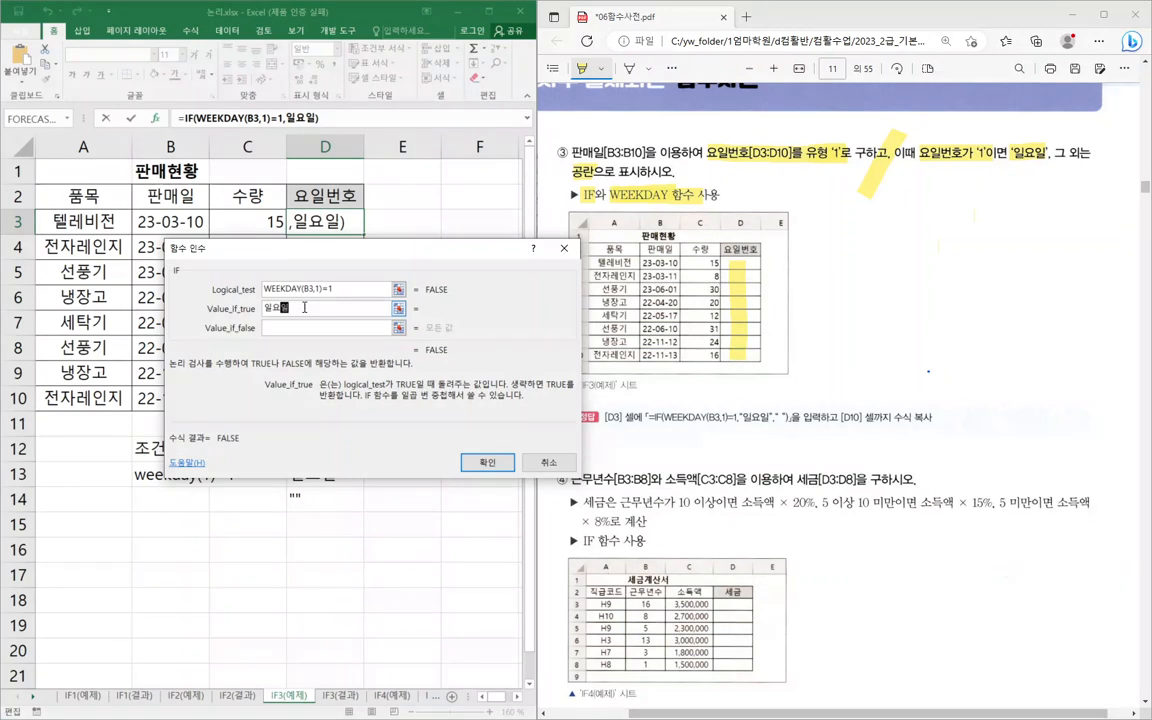
{"action": "key", "text": "Tab"}
{"action": "type", "text": "\"\""}
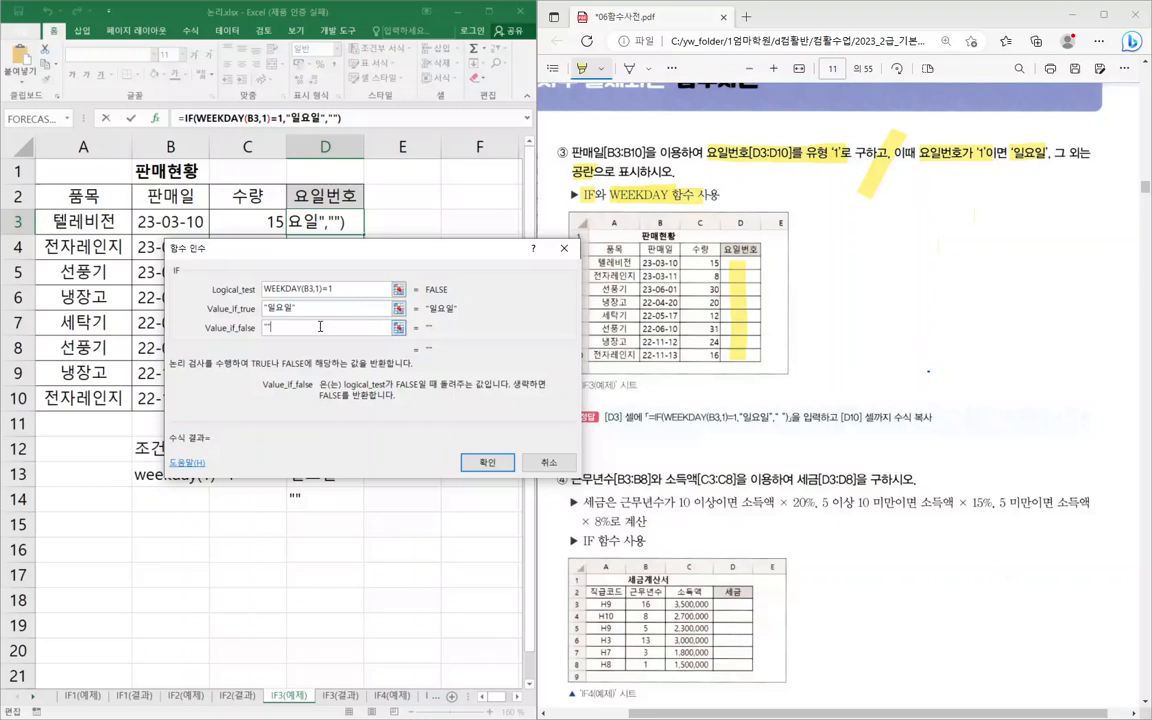
{"action": "left_click", "coordinate": [492, 463]}
{"action": "left_click", "coordinate": [350, 548]}
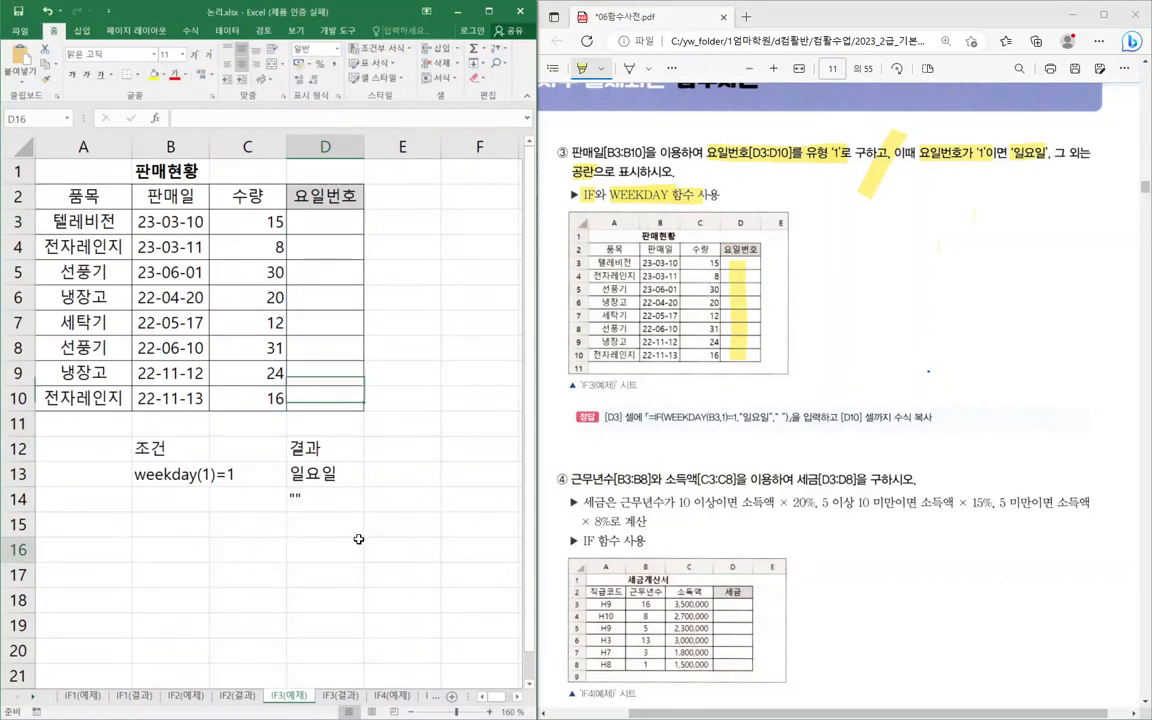
{"action": "left_click", "coordinate": [262, 542]}
{"action": "left_click", "coordinate": [159, 514]}
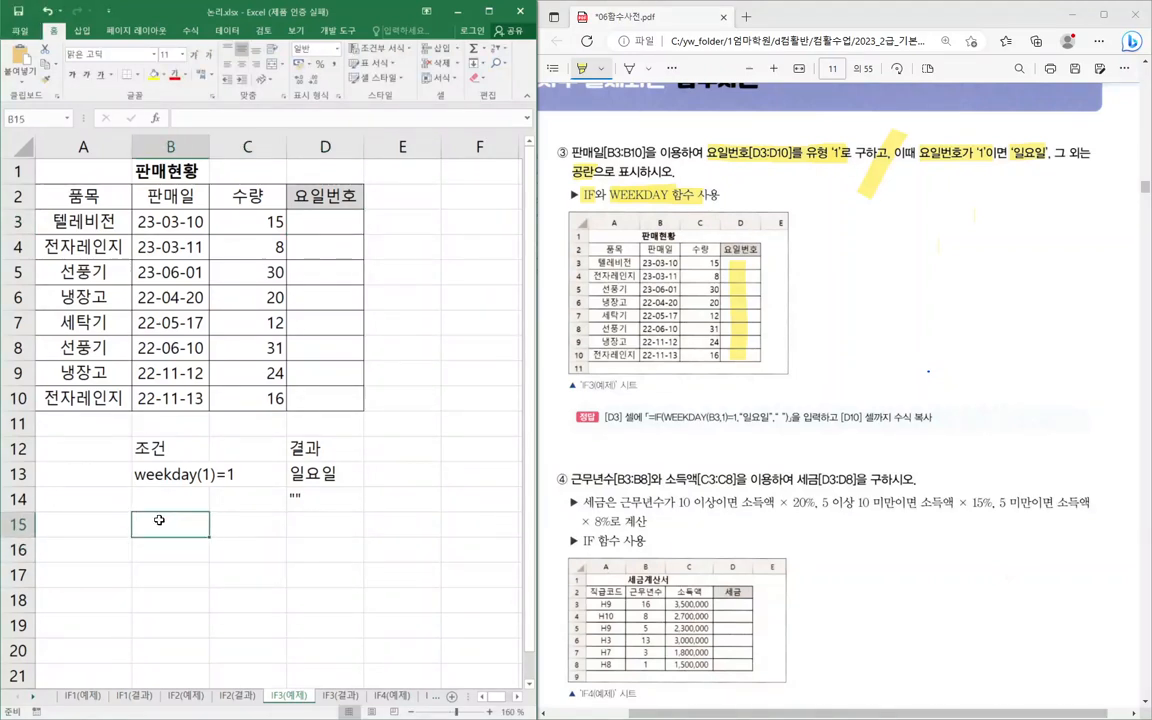
{"action": "left_click", "coordinate": [370, 524]}
- Fill the formula from D3 down to D10 and check the copy in D10
{"action": "left_click", "coordinate": [318, 219]}
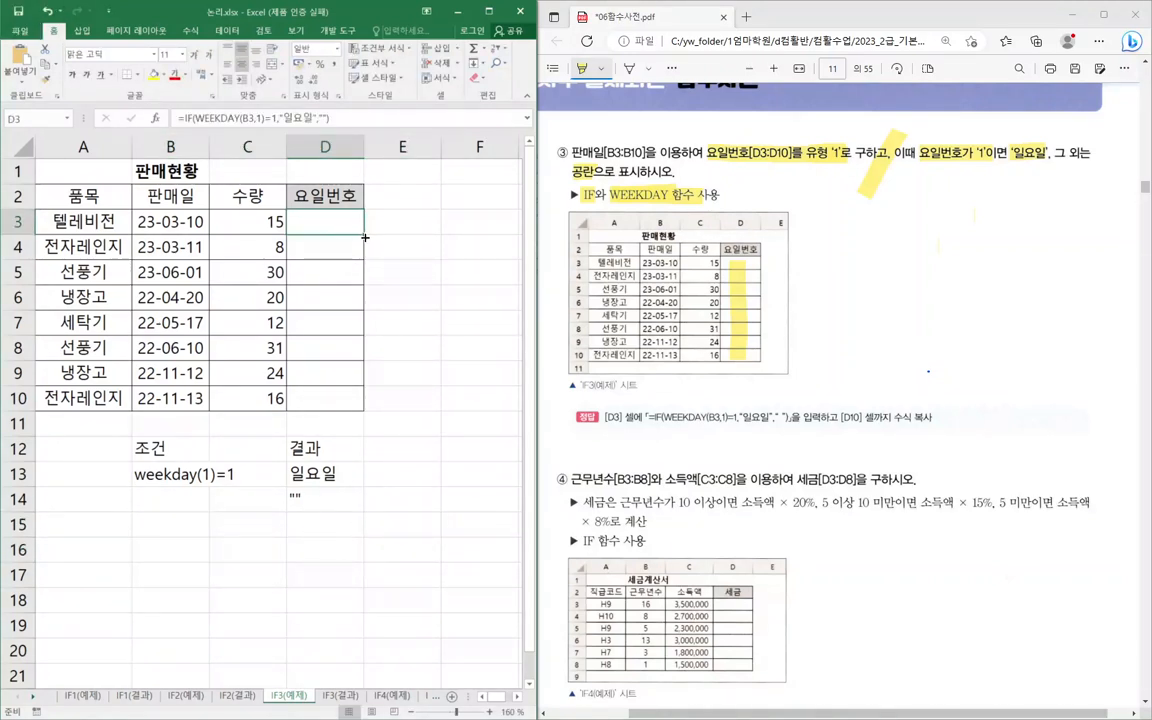
{"action": "left_click_drag", "start_coordinate": [365, 232], "coordinate": [306, 398]}
{"action": "left_click", "coordinate": [325, 398]}
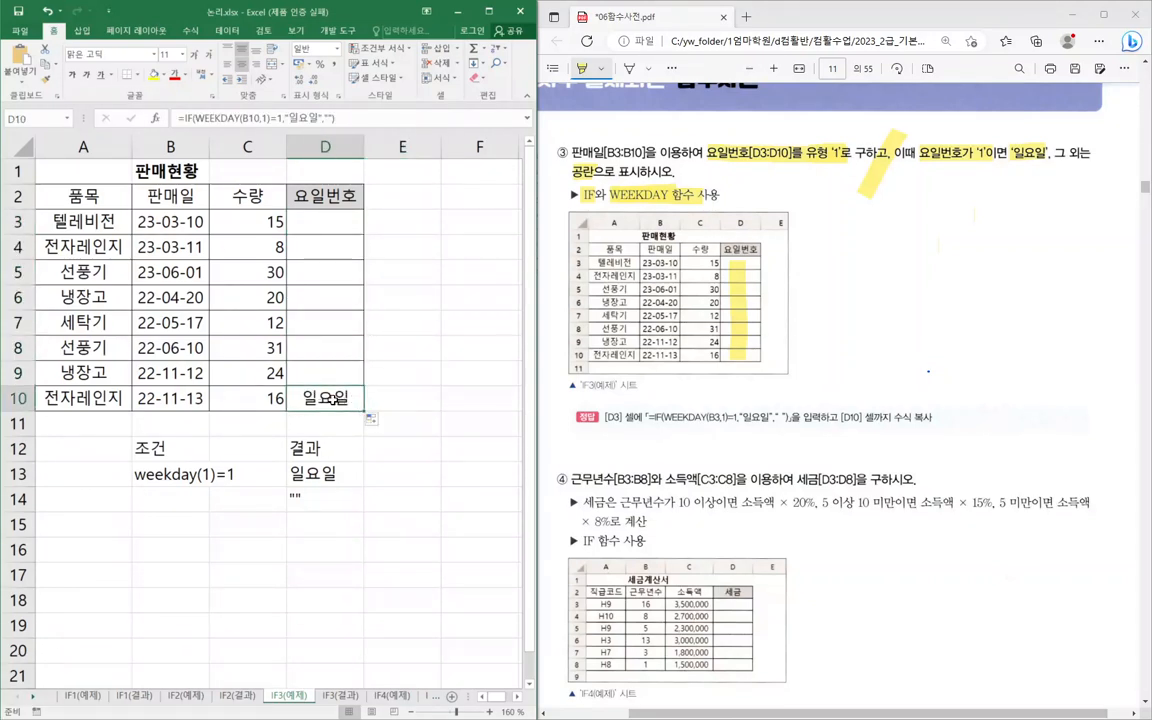
- Inspect the formula in D10 of the IF3(예제) sheet and leave it without editing
{"action": "double_click", "coordinate": [325, 398]}
{"action": "key", "text": "Escape"}
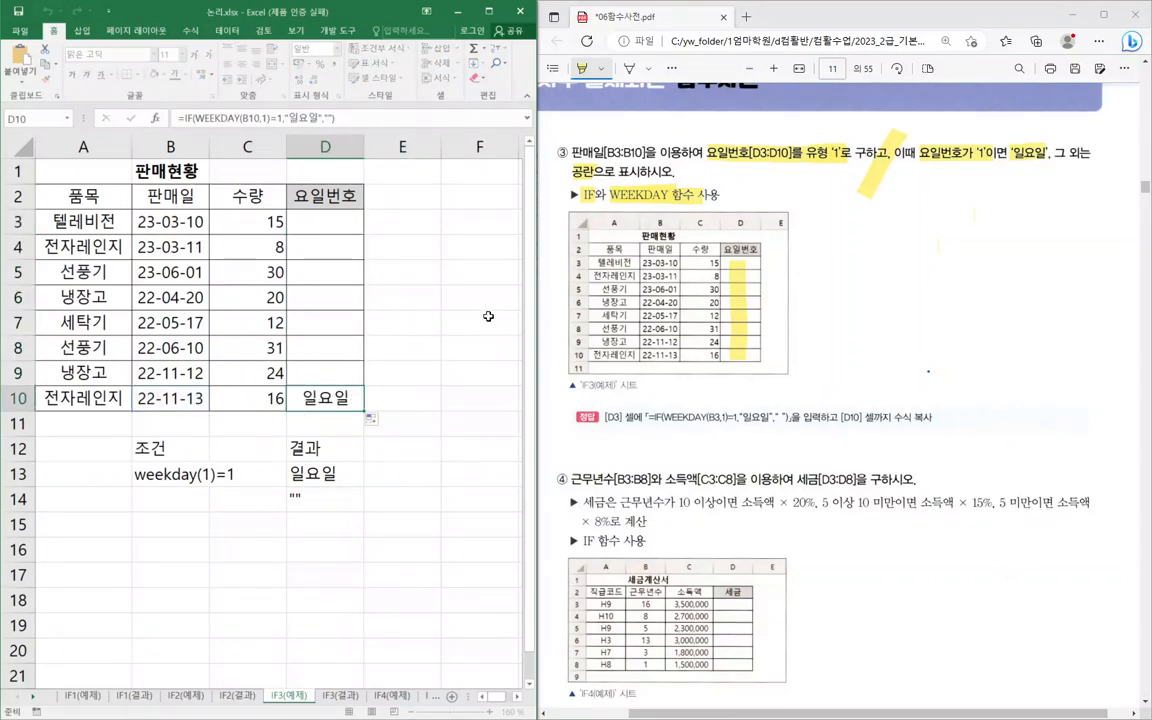
{"action": "left_click", "coordinate": [432, 421]}
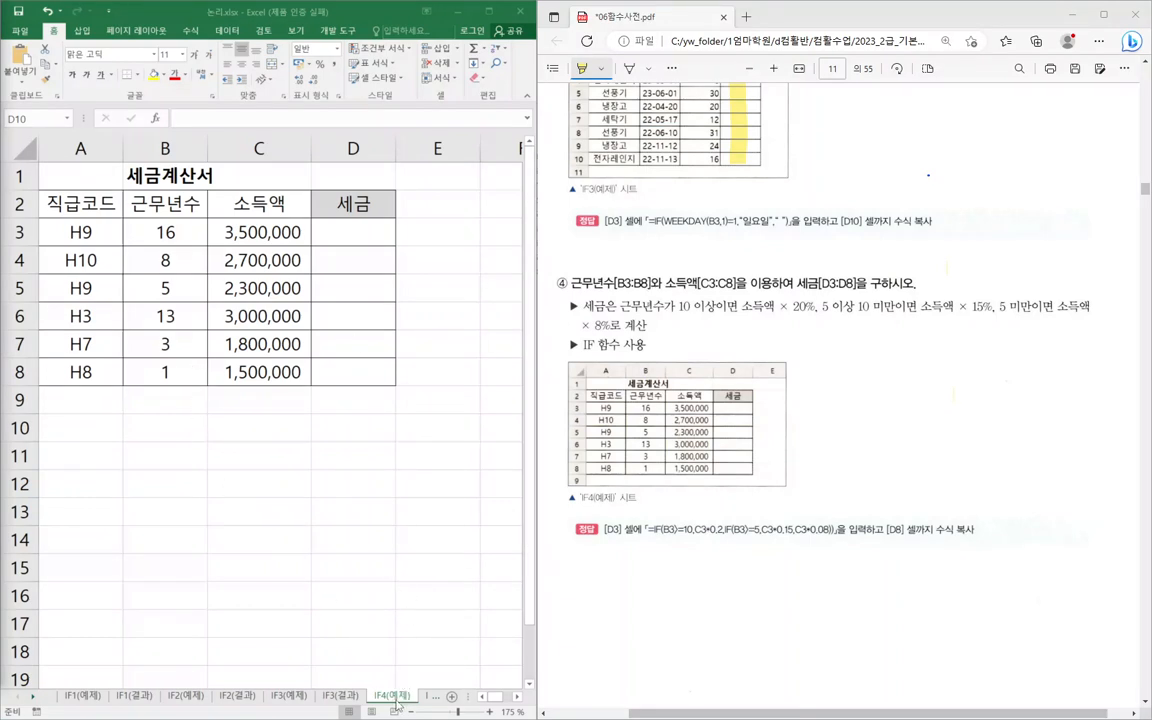
- Switch to the IF4(예제) sheet and highlight problem ④'s cell ranges, "IF 함수" and the 소득액 × 20%, 15% and 8% results in the PDF
{"action": "left_click", "coordinate": [366, 428]}
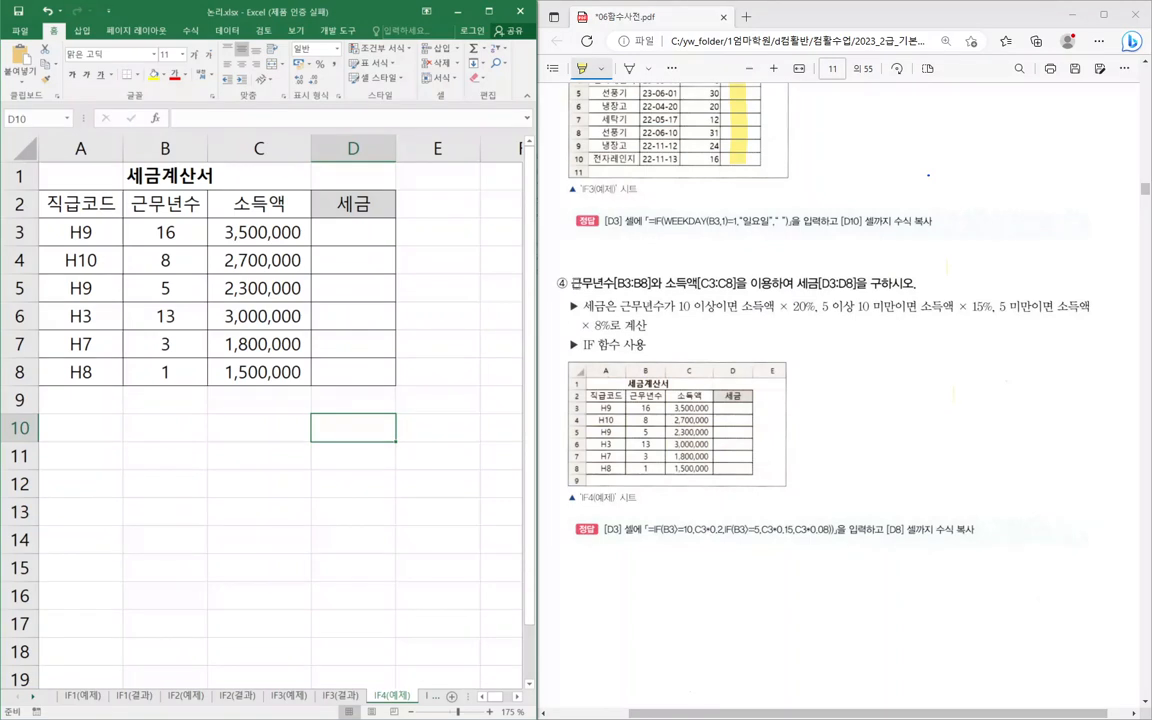
{"action": "left_click_drag", "start_coordinate": [576, 283], "coordinate": [868, 284]}
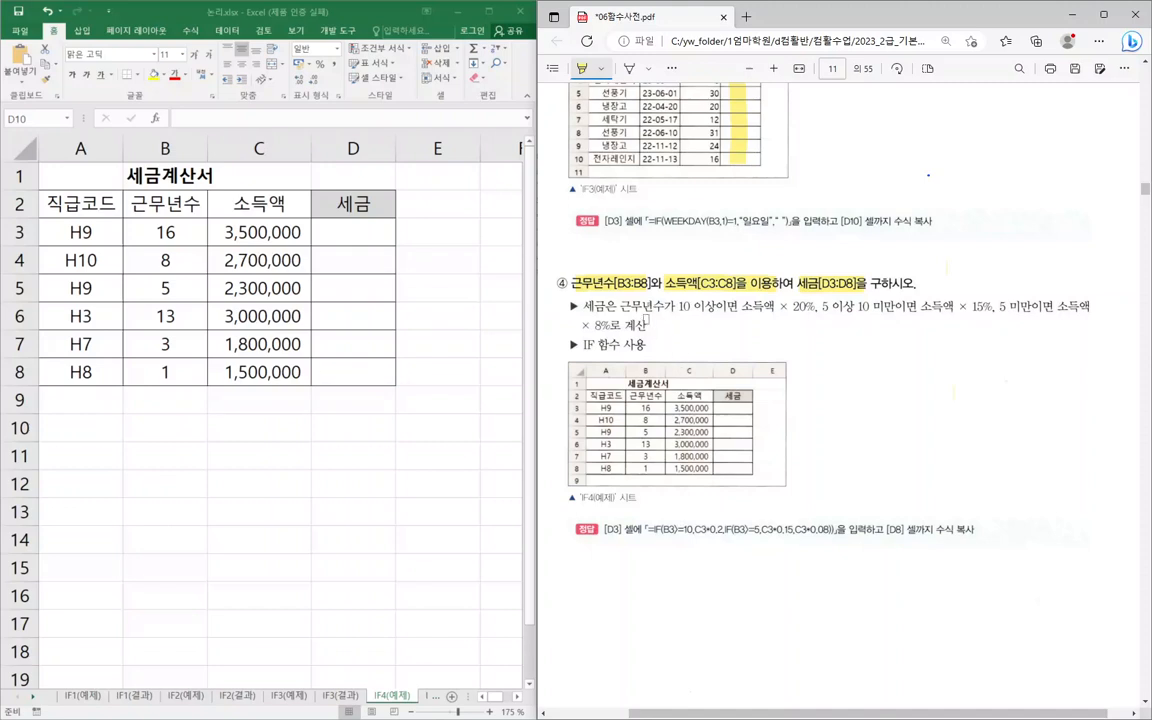
{"action": "left_click_drag", "start_coordinate": [583, 344], "coordinate": [616, 343]}
{"action": "left_click_drag", "start_coordinate": [742, 306], "coordinate": [815, 307]}
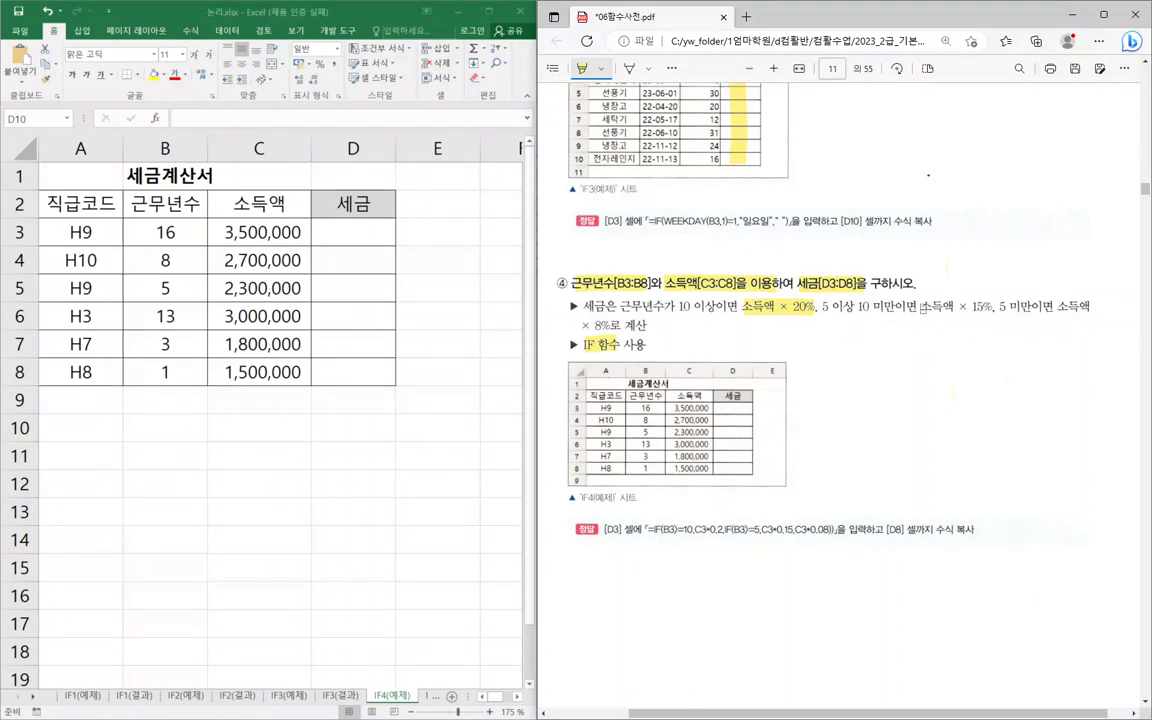
{"action": "left_click_drag", "start_coordinate": [922, 307], "coordinate": [1097, 307]}
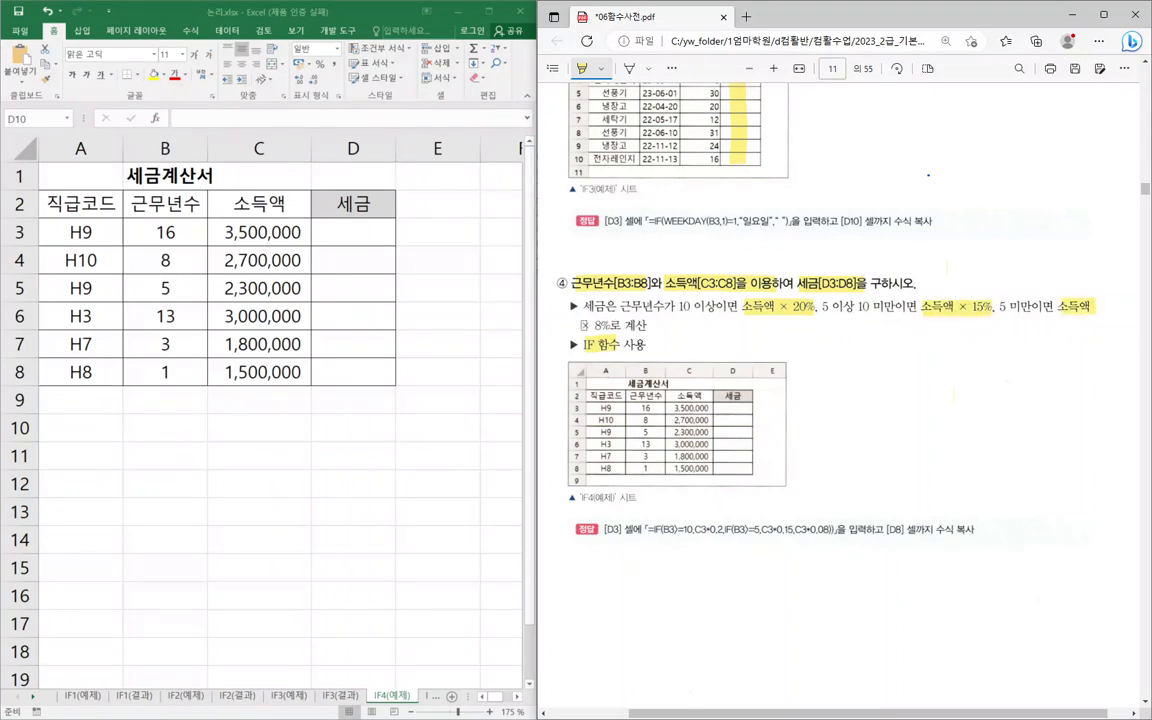
{"action": "left_click_drag", "start_coordinate": [583, 325], "coordinate": [619, 325]}
- Underline problem ④'s answer formula and the rates 20%, 15% and 8% in the PDF with the pen
{"action": "left_click", "coordinate": [628, 70]}
{"action": "left_click_drag", "start_coordinate": [642, 538], "coordinate": [842, 535]}
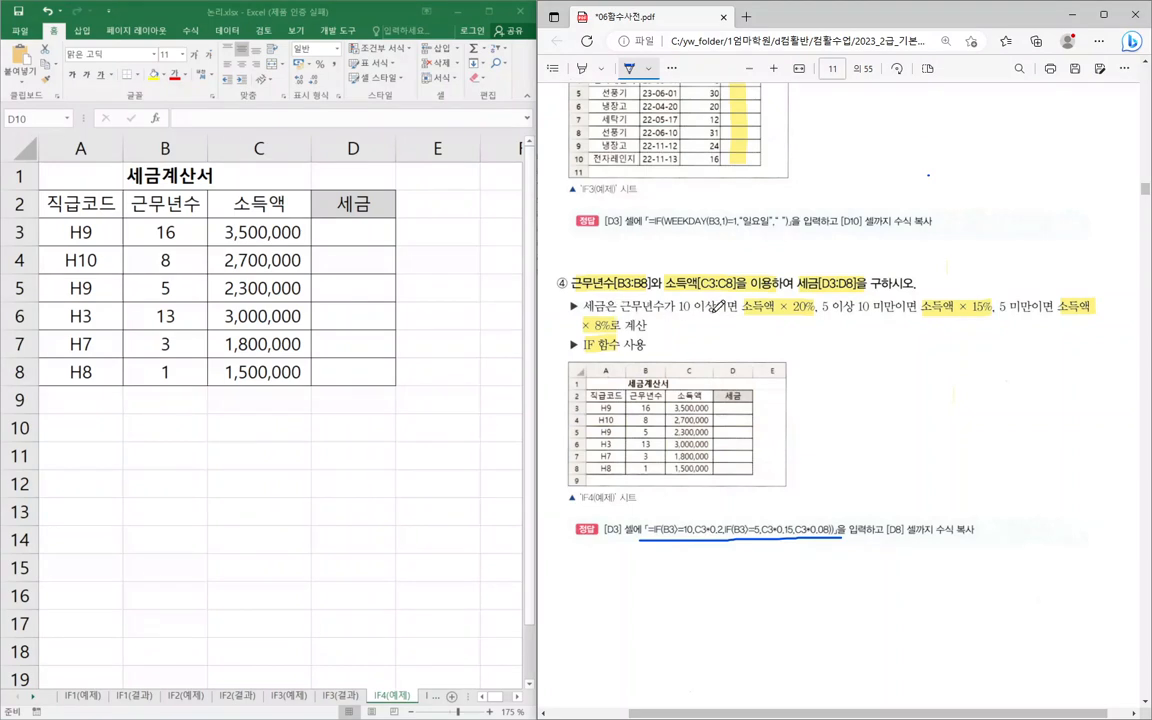
{"action": "left_click_drag", "start_coordinate": [793, 319], "coordinate": [815, 317]}
{"action": "left_click_drag", "start_coordinate": [969, 317], "coordinate": [996, 315]}
{"action": "left_click_drag", "start_coordinate": [594, 330], "coordinate": [613, 329]}
- Enter the heading 결과 in D10 of IF4(예제) and list 20%, 15% and 8% in D11:D13
{"action": "left_click", "coordinate": [350, 430]}
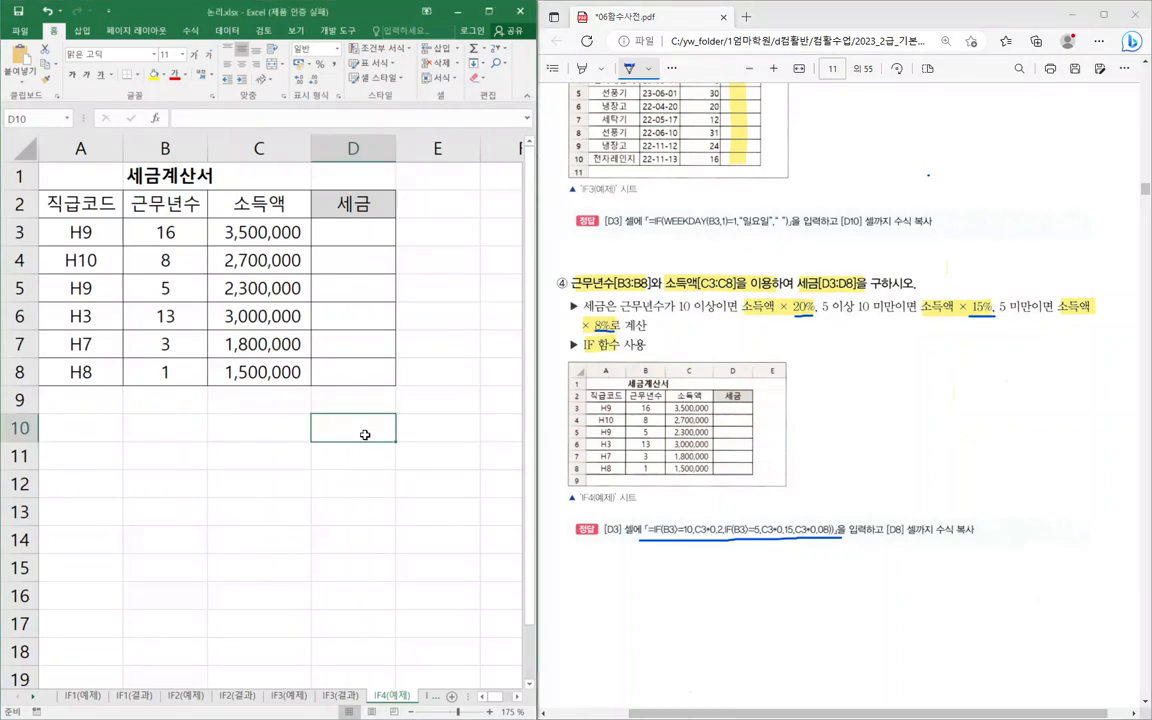
{"action": "type", "text": "결과"}
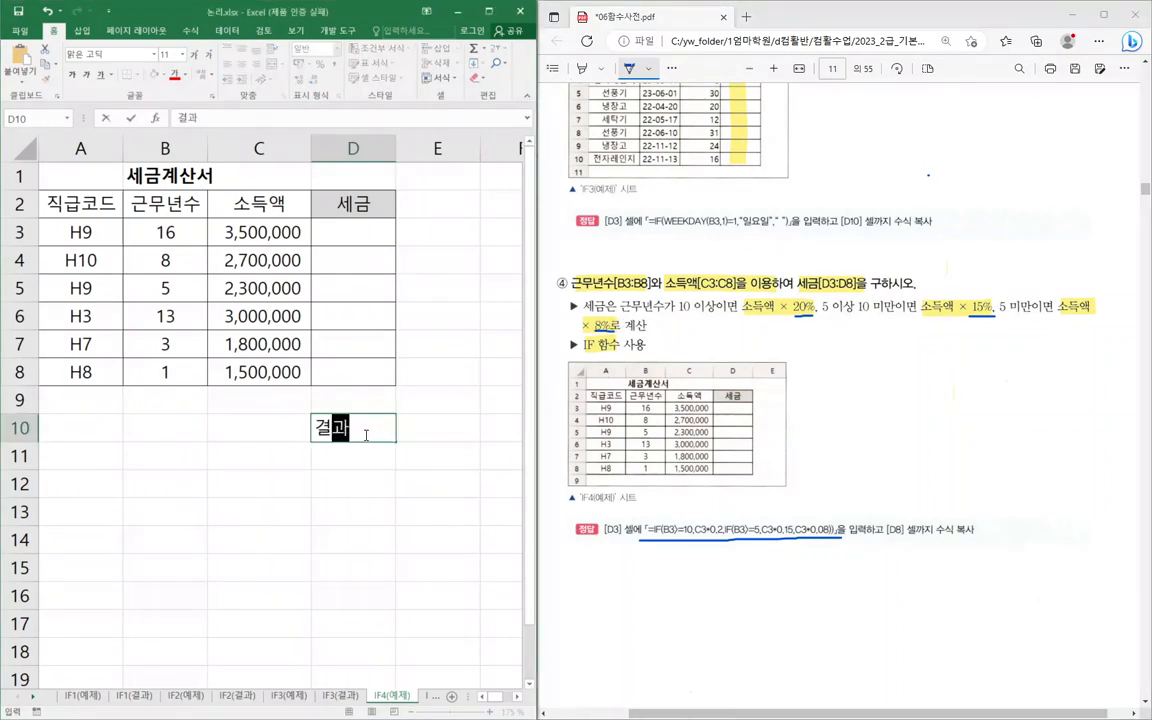
{"action": "key", "text": "Return"}
{"action": "type", "text": "20"}
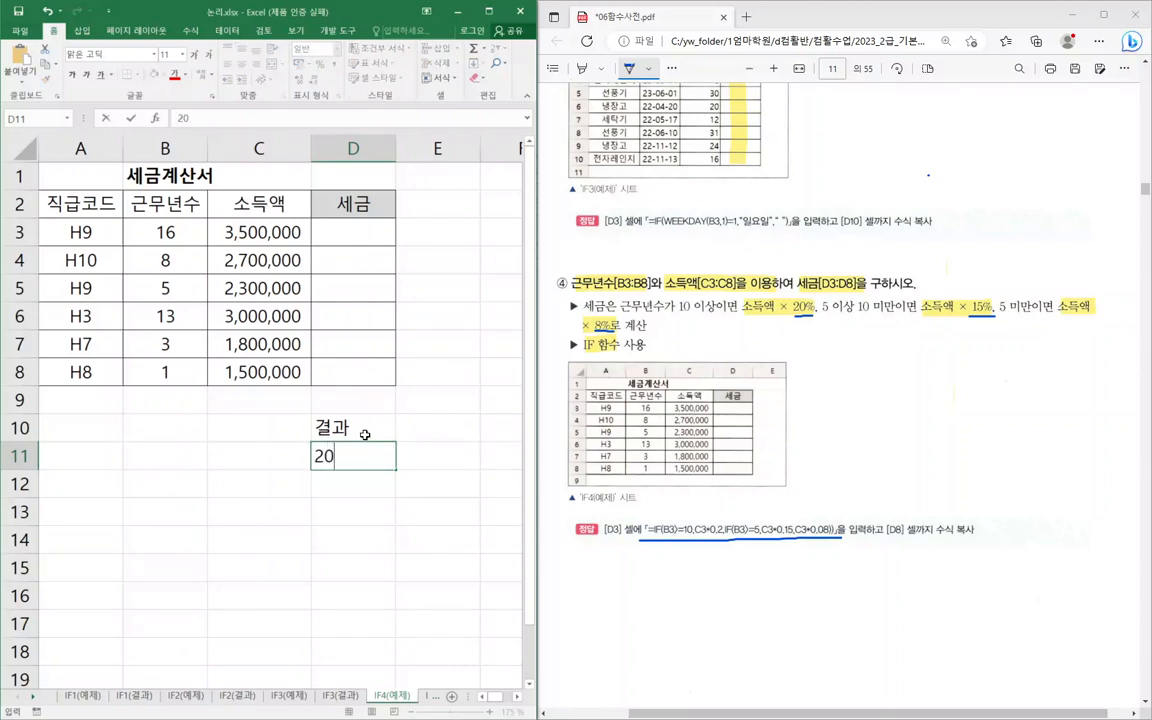
{"action": "type", "text": "%"}
{"action": "key", "text": "Return"}
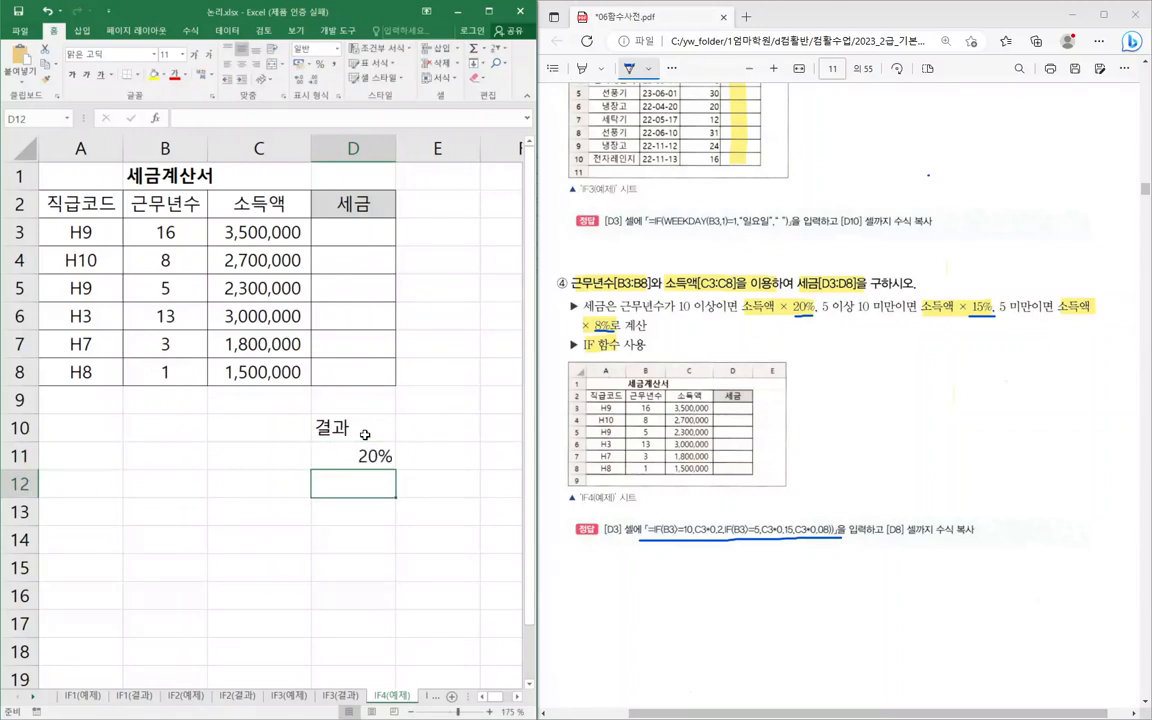
{"action": "type", "text": "15%"}
{"action": "key", "text": "Return"}
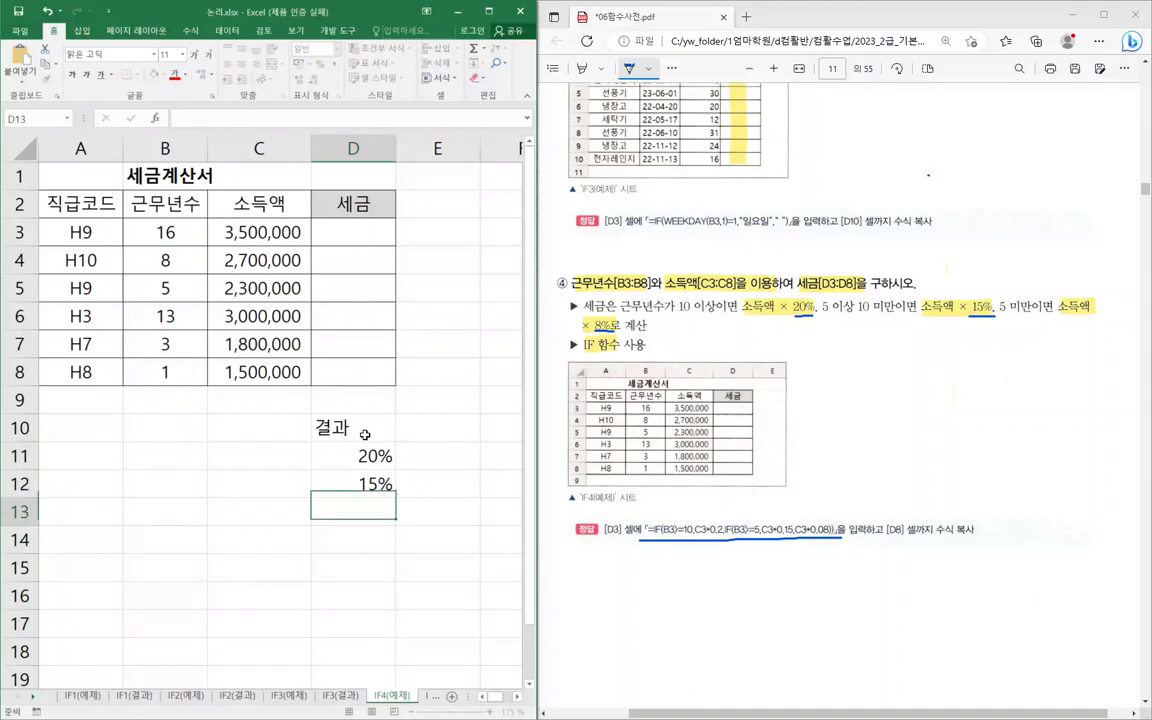
{"action": "type", "text": "8%"}
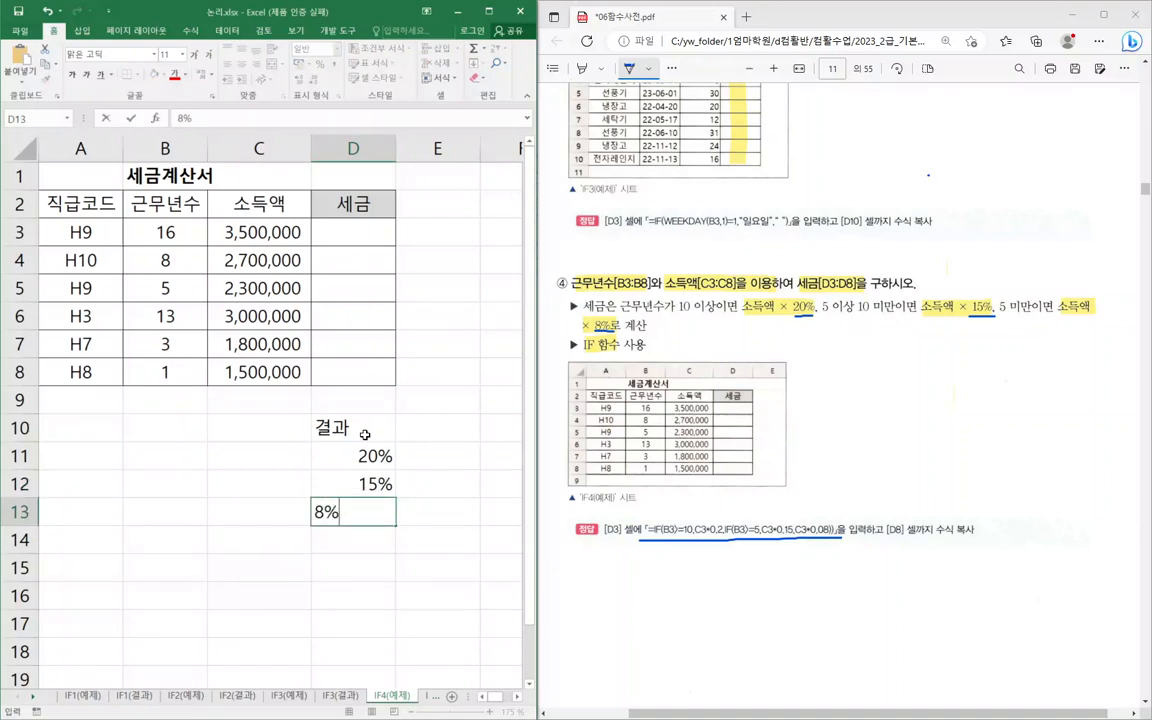
{"action": "key", "text": "Return"}
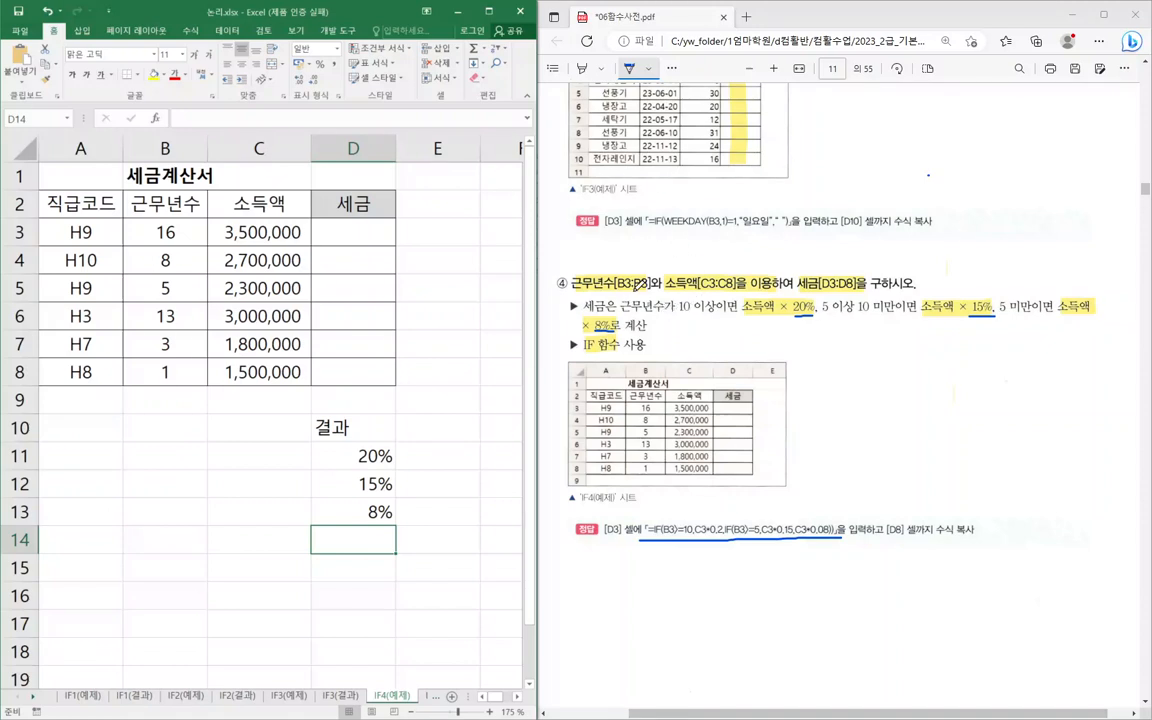
- Highlight and underline the conditions "근무년수가 10 이상" and "5 이상" in the PDF, and draw a slash before "5 미만"
{"action": "left_click", "coordinate": [581, 68]}
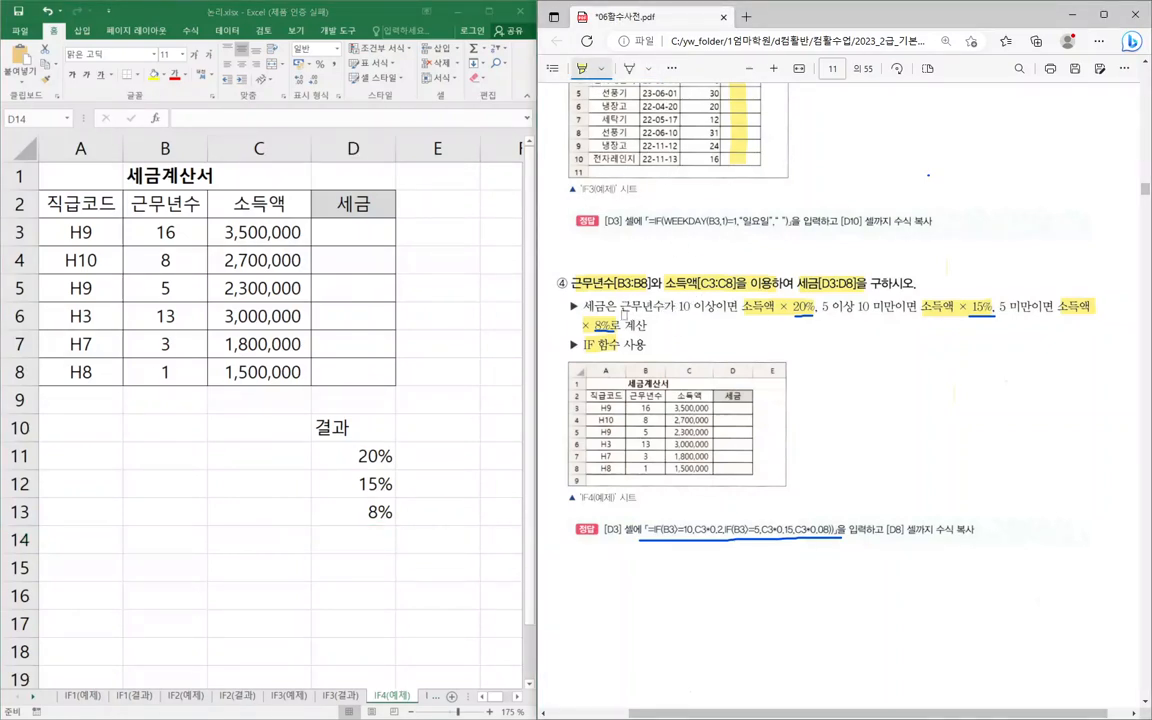
{"action": "left_click_drag", "start_coordinate": [621, 307], "coordinate": [718, 307]}
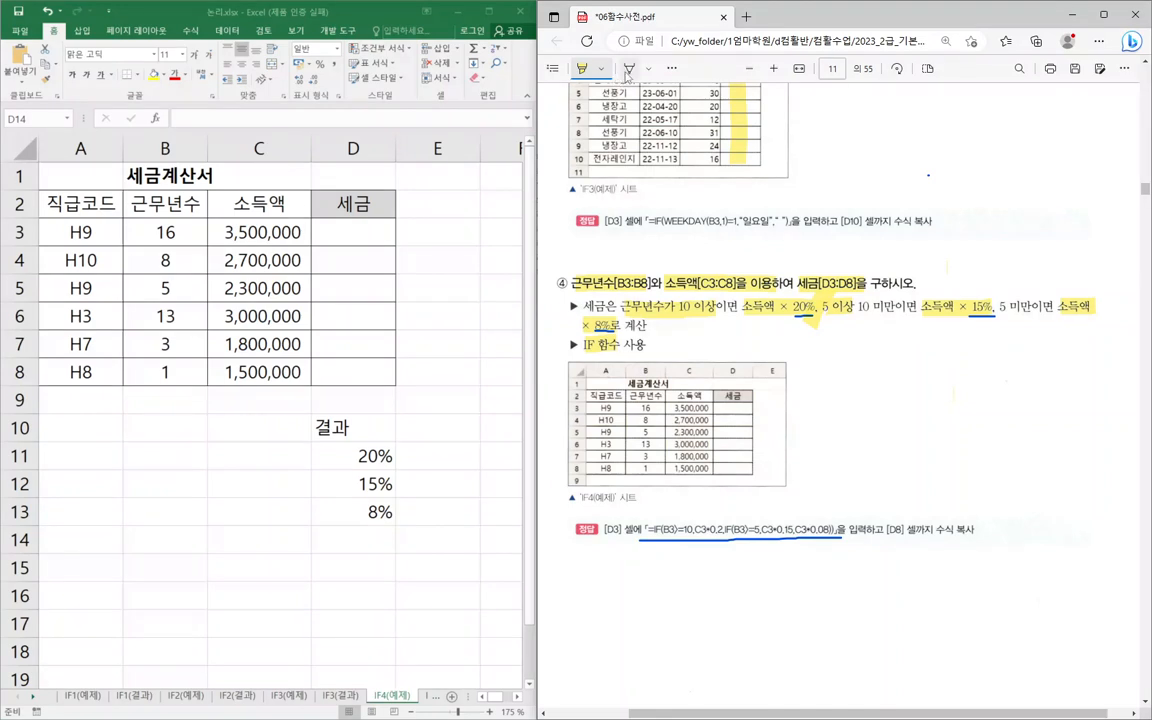
{"action": "left_click", "coordinate": [629, 68]}
{"action": "left_click_drag", "start_coordinate": [622, 316], "coordinate": [716, 316]}
{"action": "left_click_drag", "start_coordinate": [823, 316], "coordinate": [853, 316]}
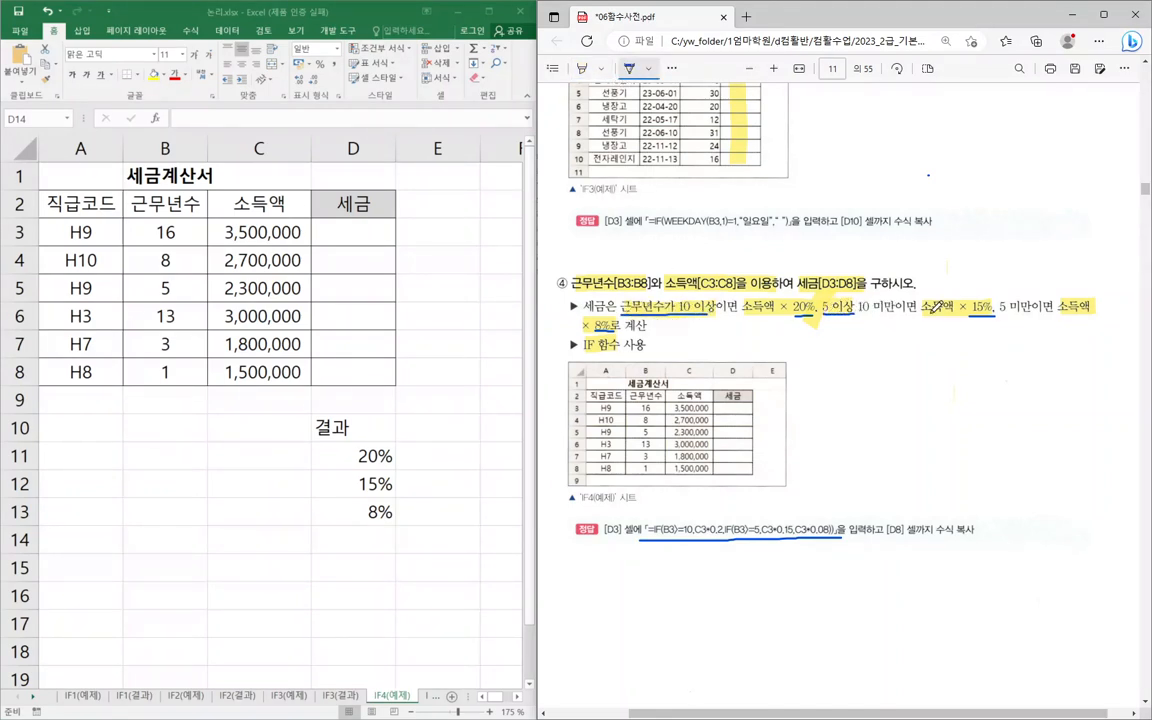
{"action": "left_click_drag", "start_coordinate": [1010, 283], "coordinate": [989, 325]}
- Enter the heading 조건 in B10 and list the conditions 근년>=10 in B11 and 근무>=5 in B12
{"action": "left_click", "coordinate": [244, 446]}
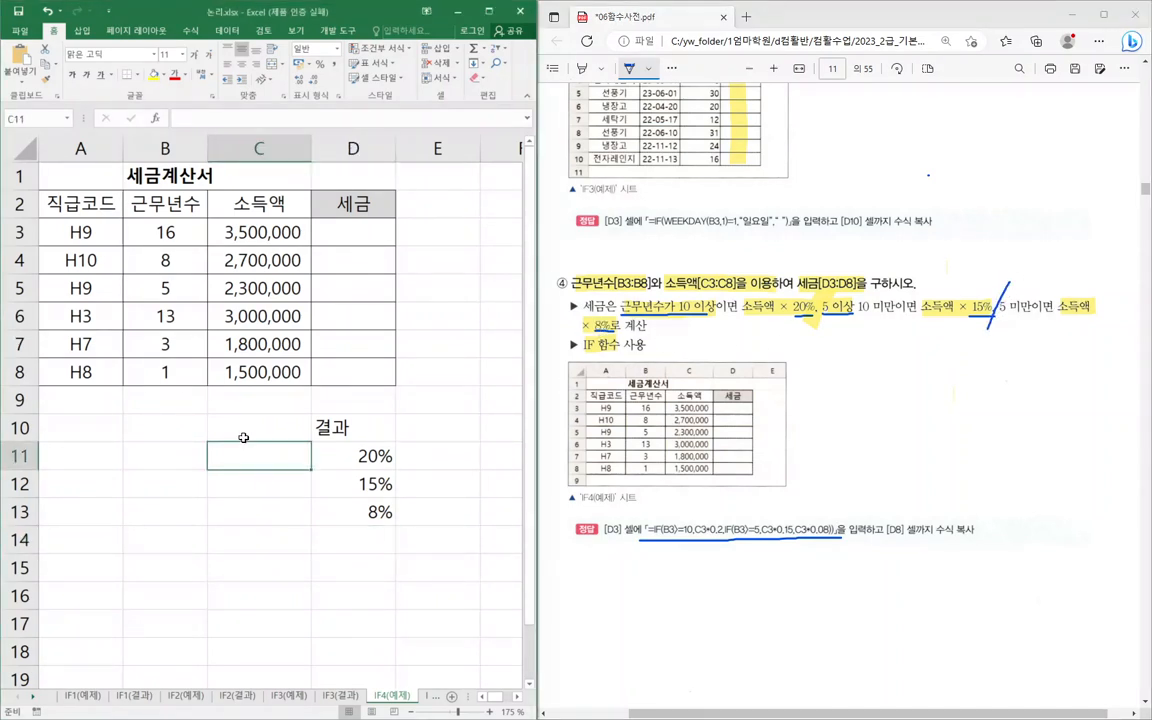
{"action": "left_click", "coordinate": [195, 428]}
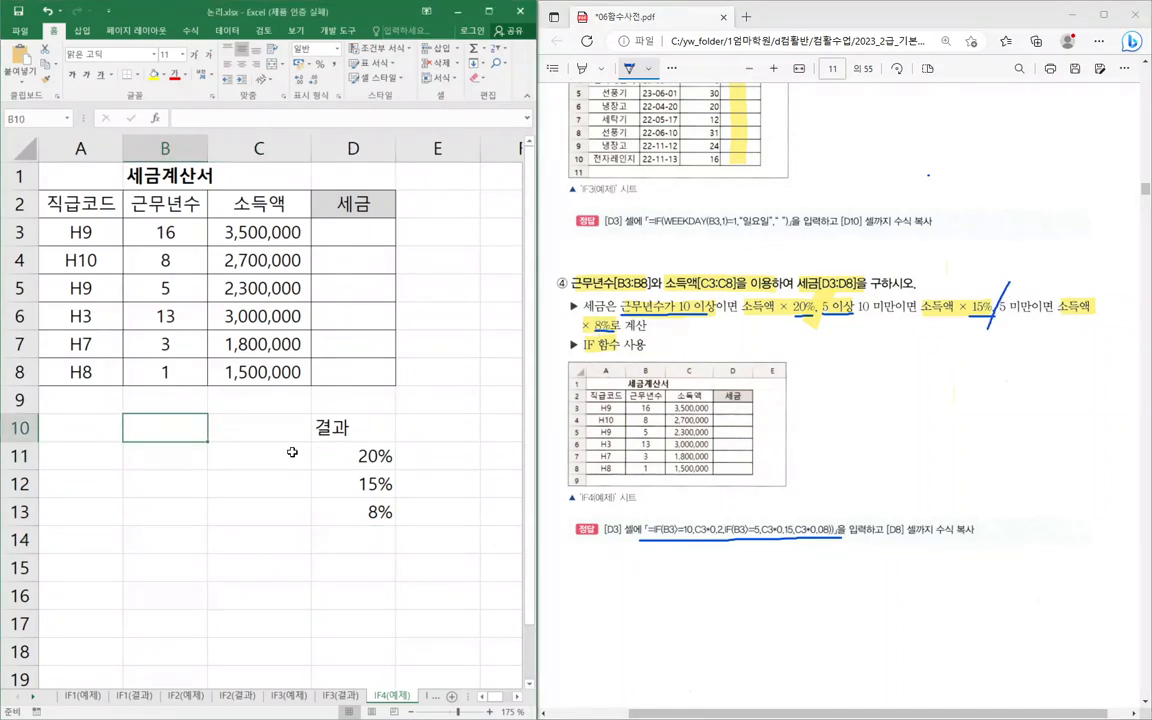
{"action": "type", "text": "조건"}
{"action": "key", "text": "Return"}
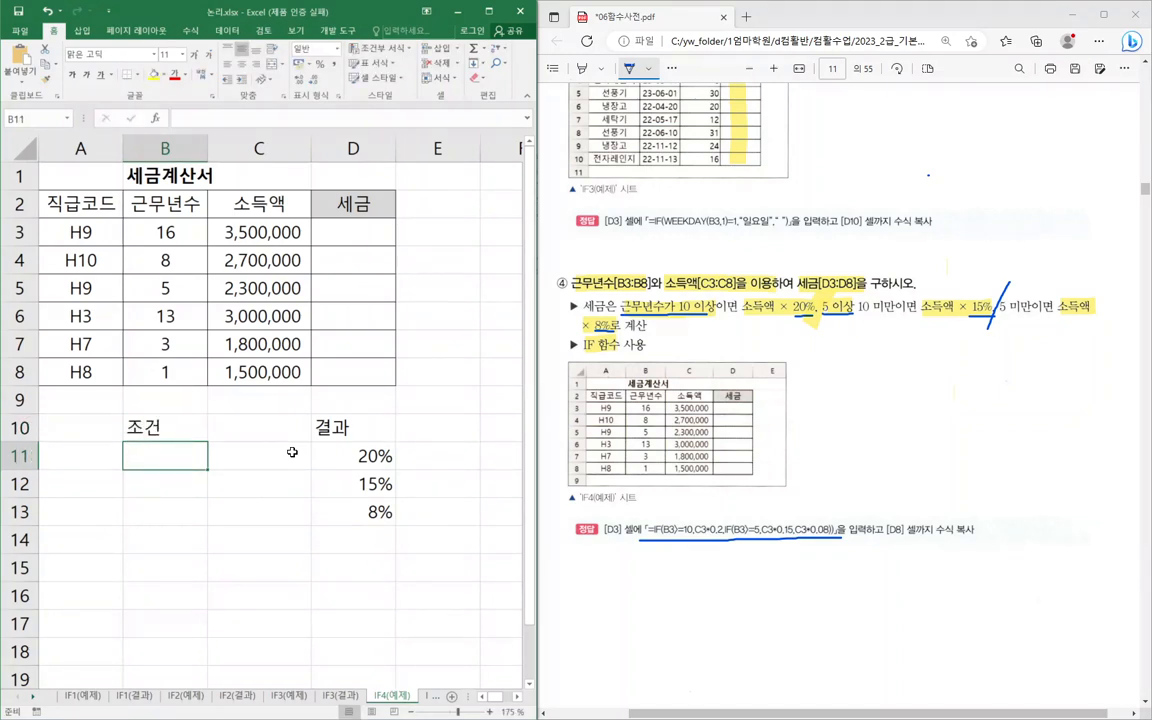
{"action": "type", "text": "근년"}
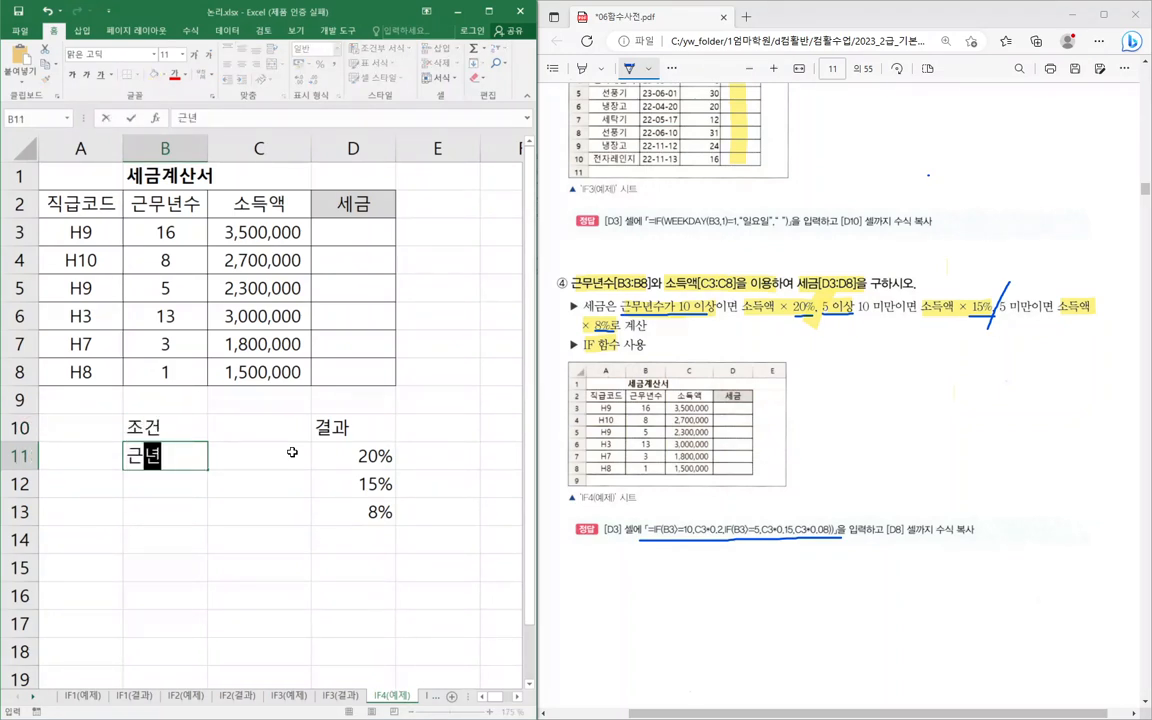
{"action": "type", "text": ">=10"}
{"action": "key", "text": "Return"}
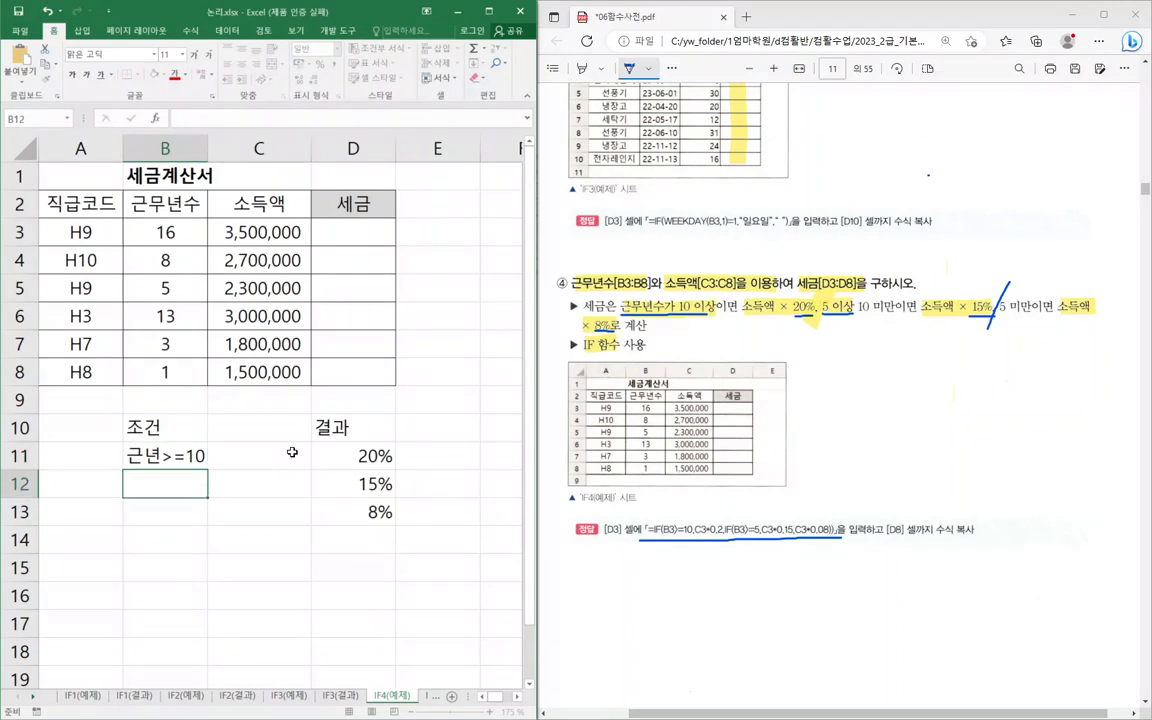
{"action": "type", "text": "근무>=5"}
{"action": "key", "text": "Return"}
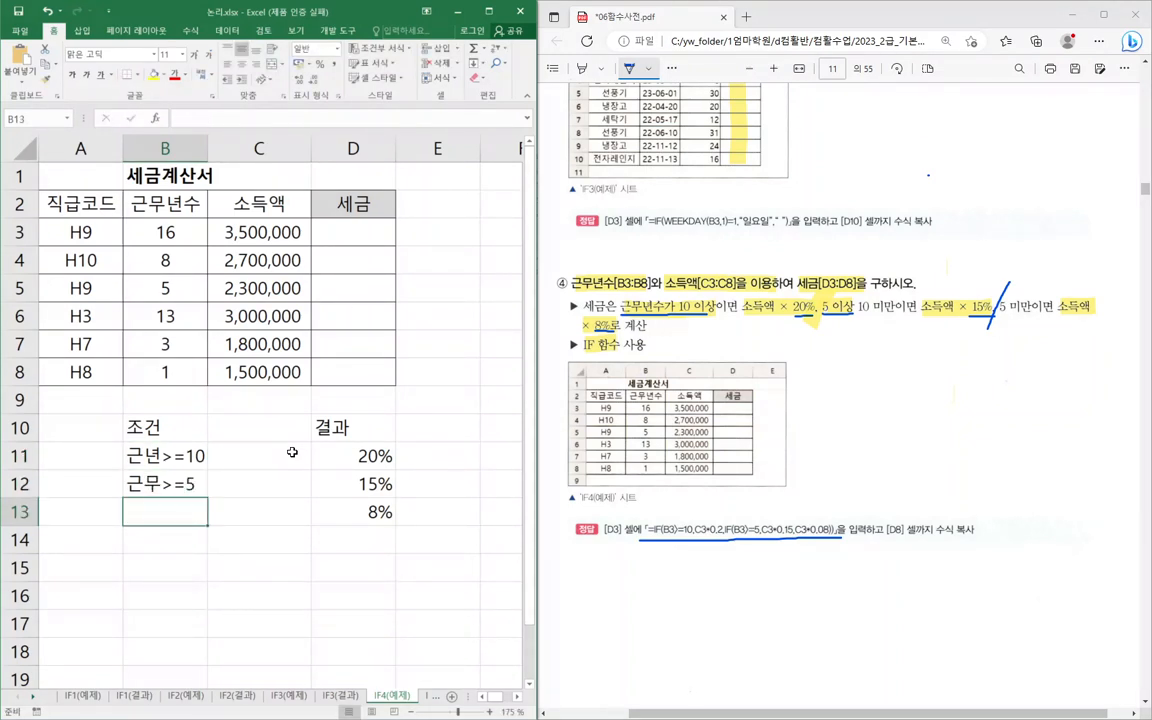
- Review the three result rates in D11:D13 one by one against the listed conditions
{"action": "left_click", "coordinate": [366, 516]}
{"action": "left_click", "coordinate": [372, 457]}
{"action": "left_click", "coordinate": [373, 484]}
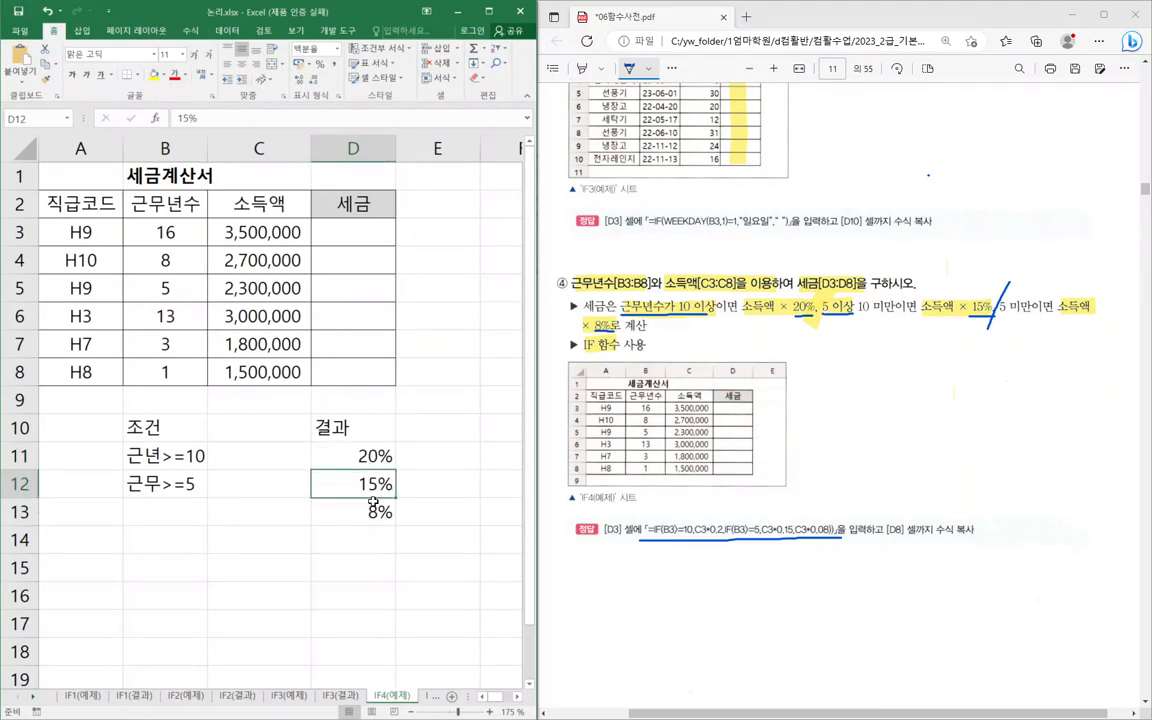
{"action": "left_click", "coordinate": [373, 509]}
{"action": "left_click", "coordinate": [372, 457]}
{"action": "left_click", "coordinate": [373, 484]}
{"action": "left_click", "coordinate": [373, 510]}
{"action": "left_click", "coordinate": [372, 457]}
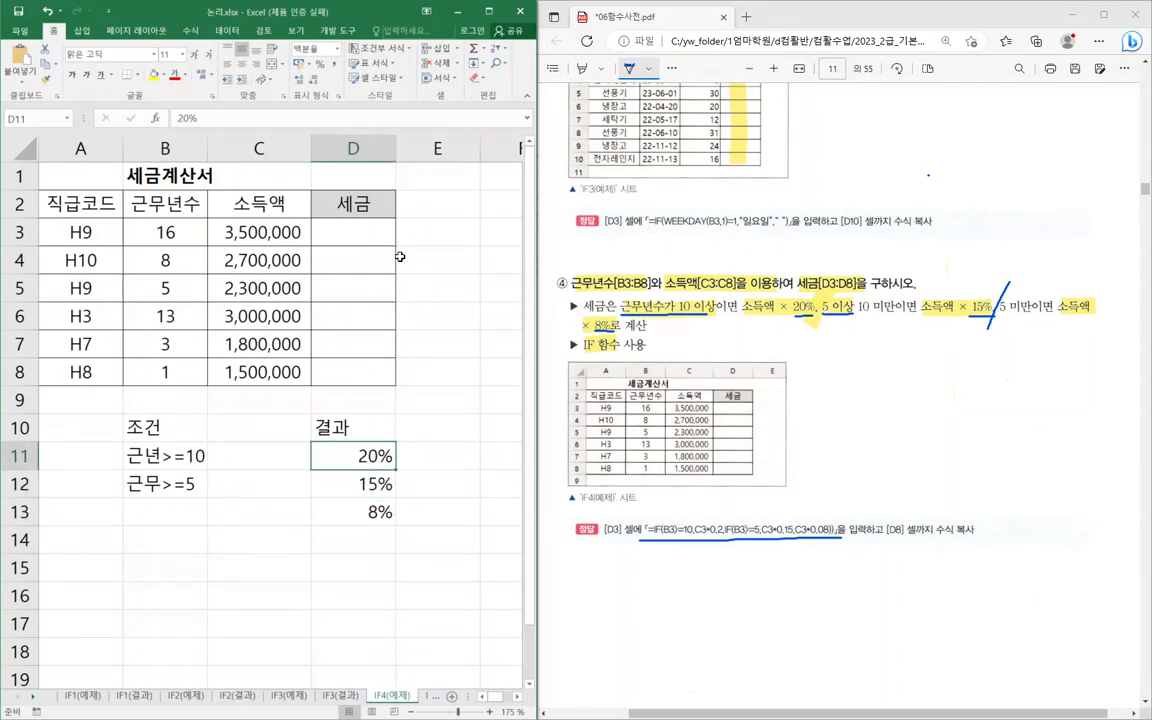
- Start the tax formula in D3 as =C3*IF(), circling 소득액 in the PDF's problem ④
{"action": "left_click", "coordinate": [351, 234]}
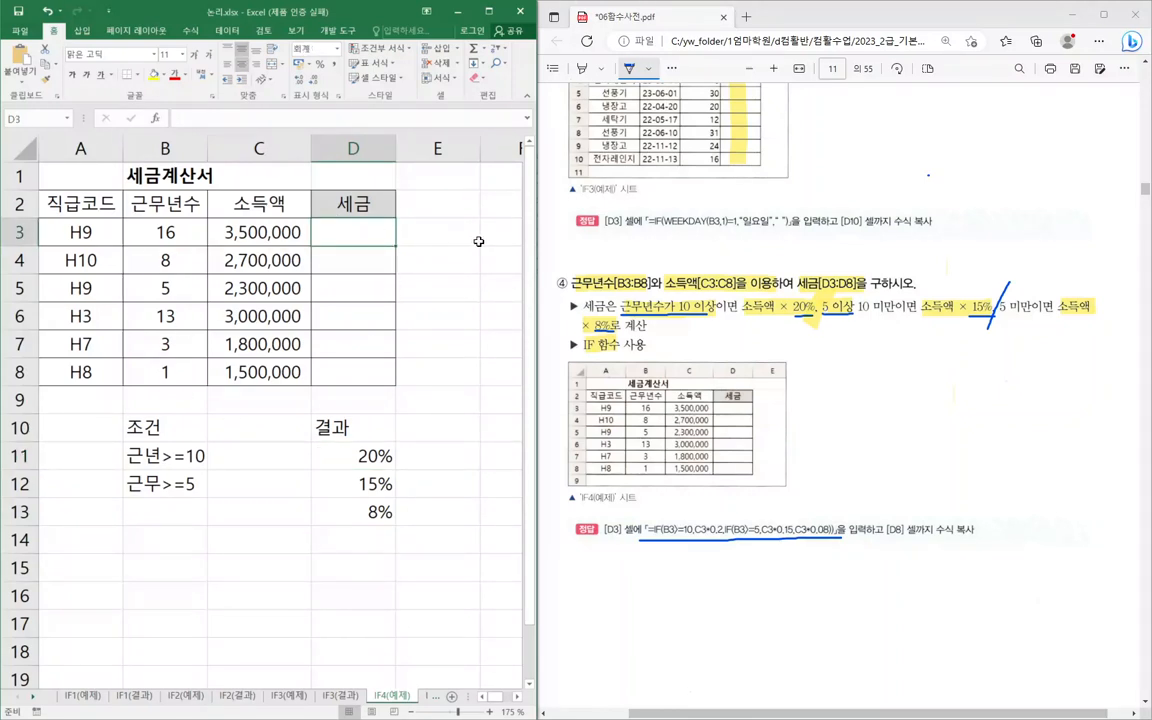
{"action": "type", "text": "="}
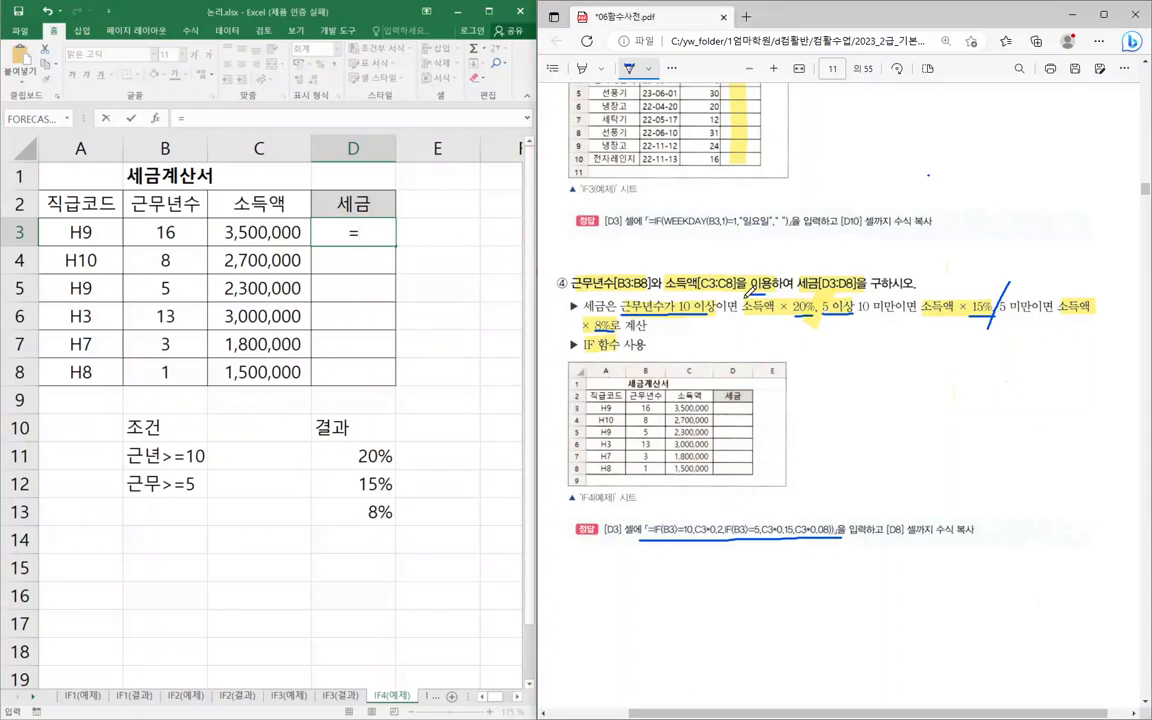
{"action": "left_click_drag", "start_coordinate": [768, 297], "coordinate": [758, 295]}
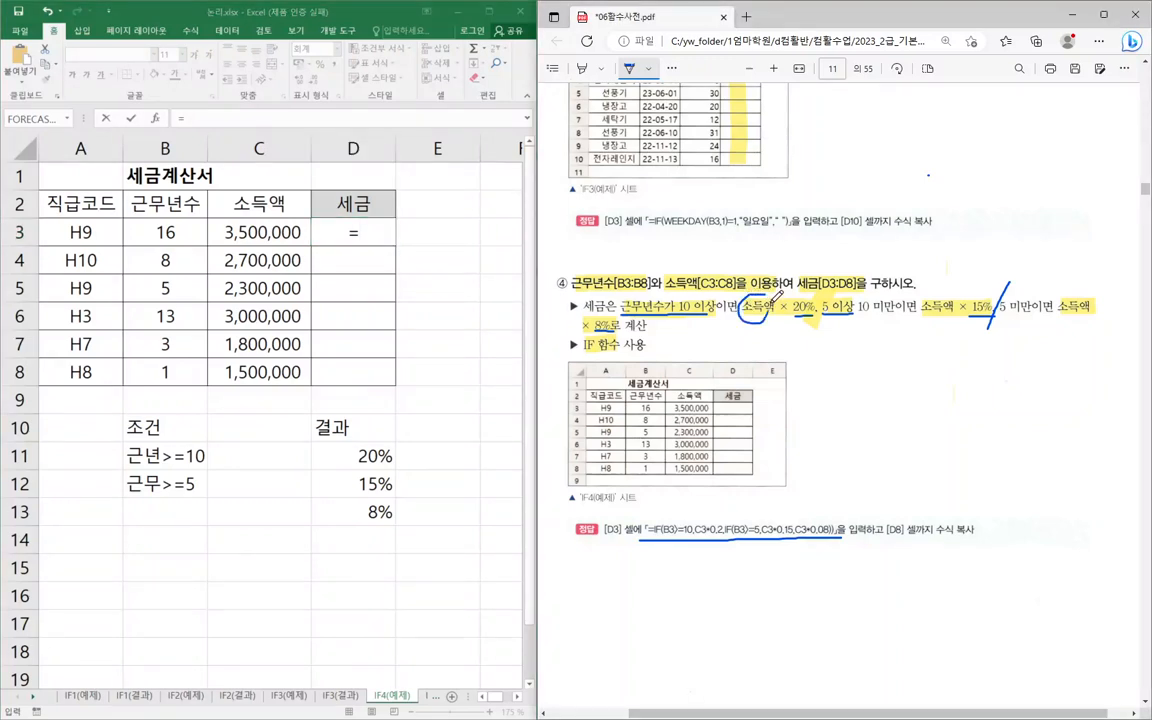
{"action": "left_click", "coordinate": [265, 232]}
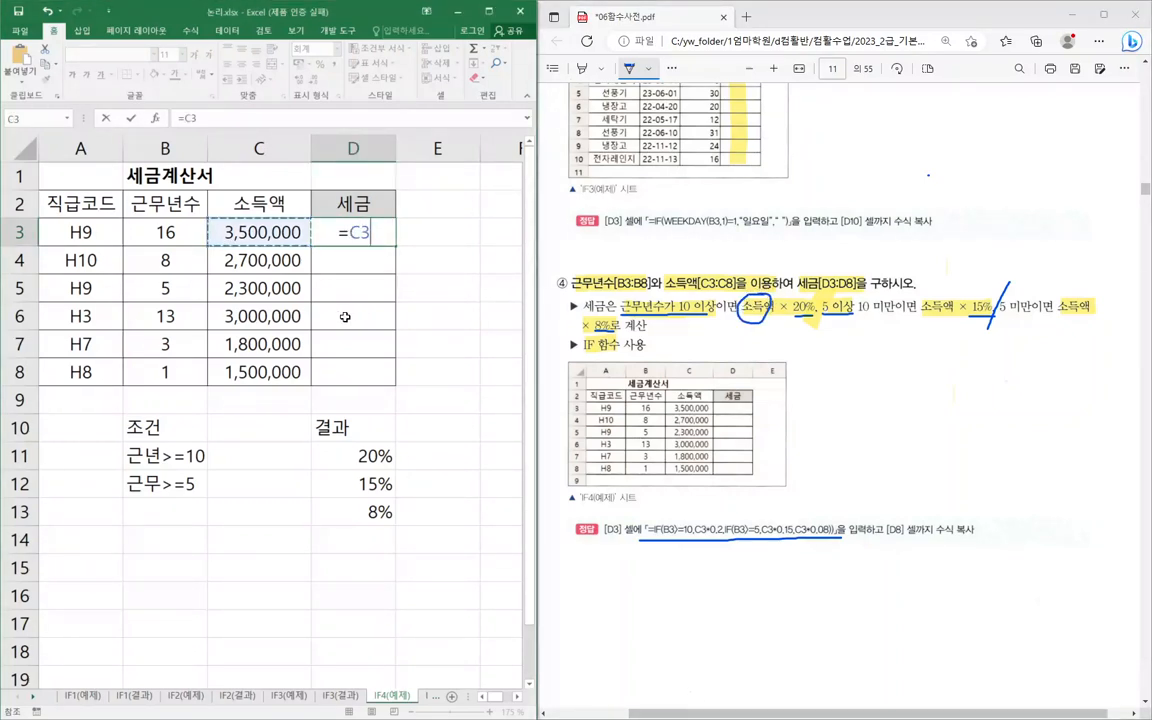
{"action": "type", "text": "*"}
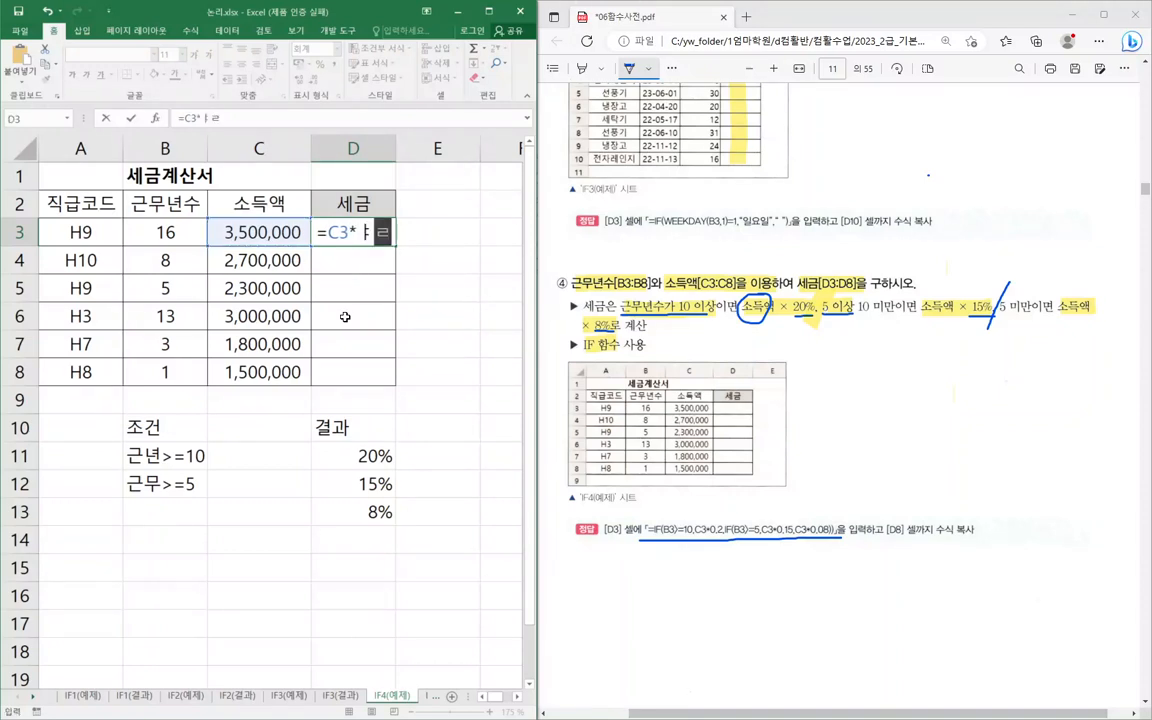
{"action": "type", "text": "if"}
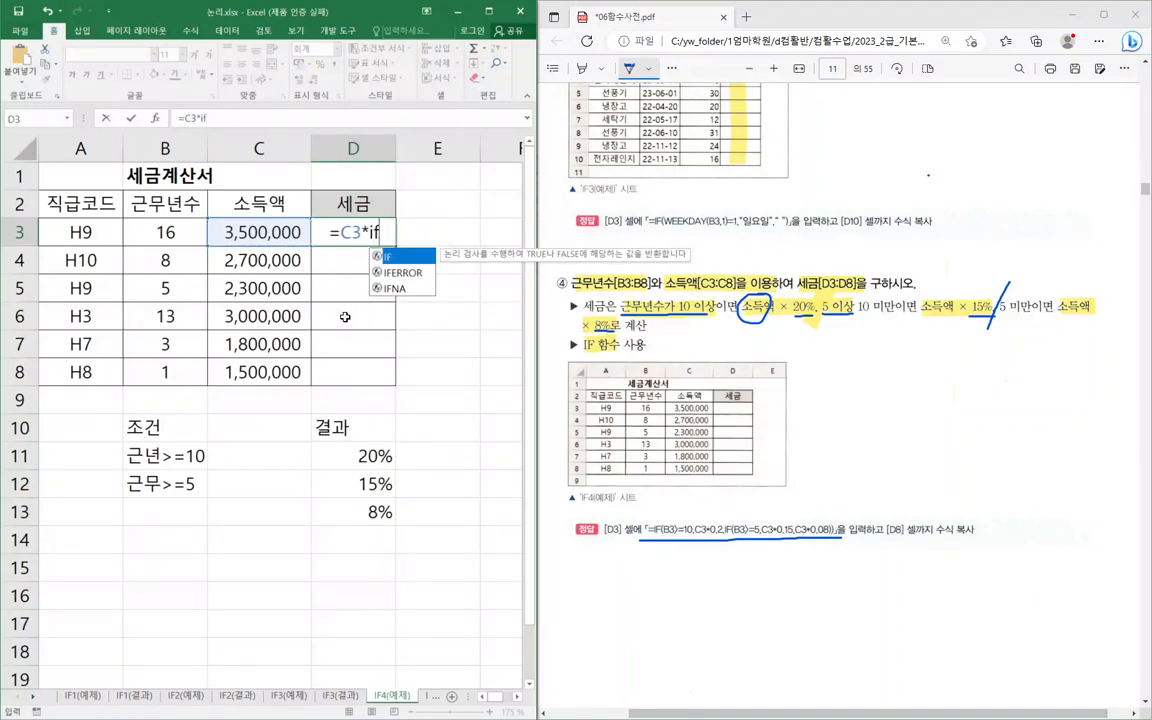
{"action": "double_click", "coordinate": [409, 257]}
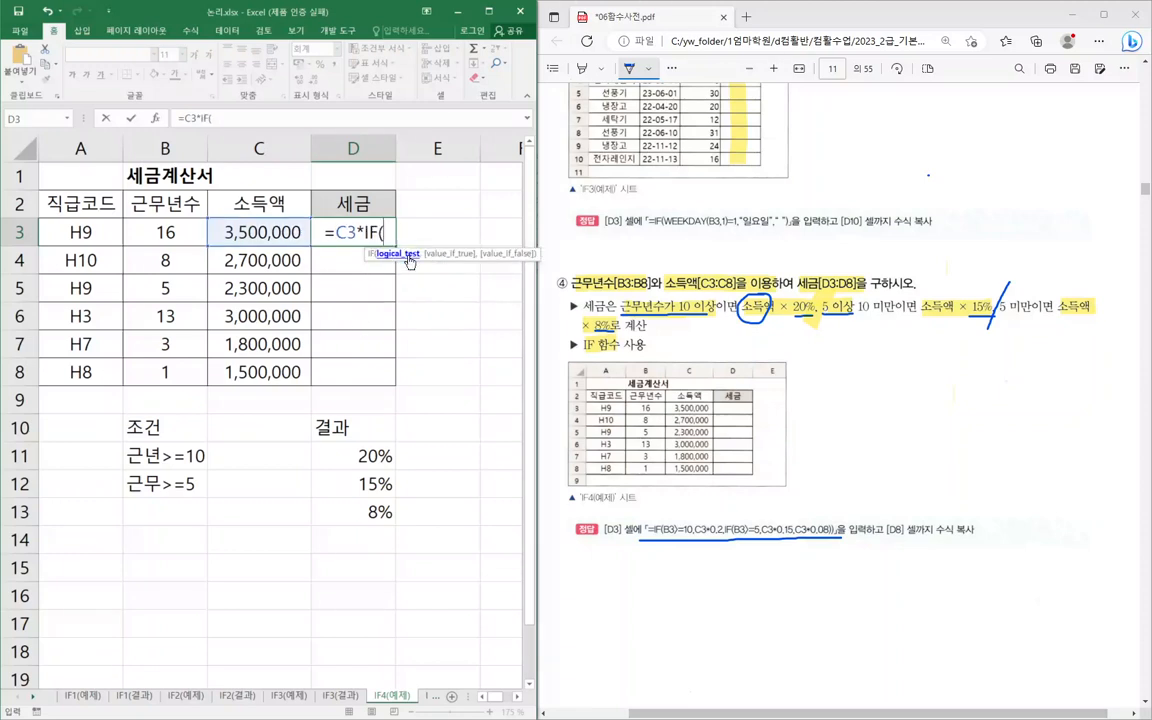
{"action": "type", "text": ")"}
- Fill in the IF arguments in D3 with the condition B3>=10 and 20% as the value when true
{"action": "key", "text": "ctrl+a"}
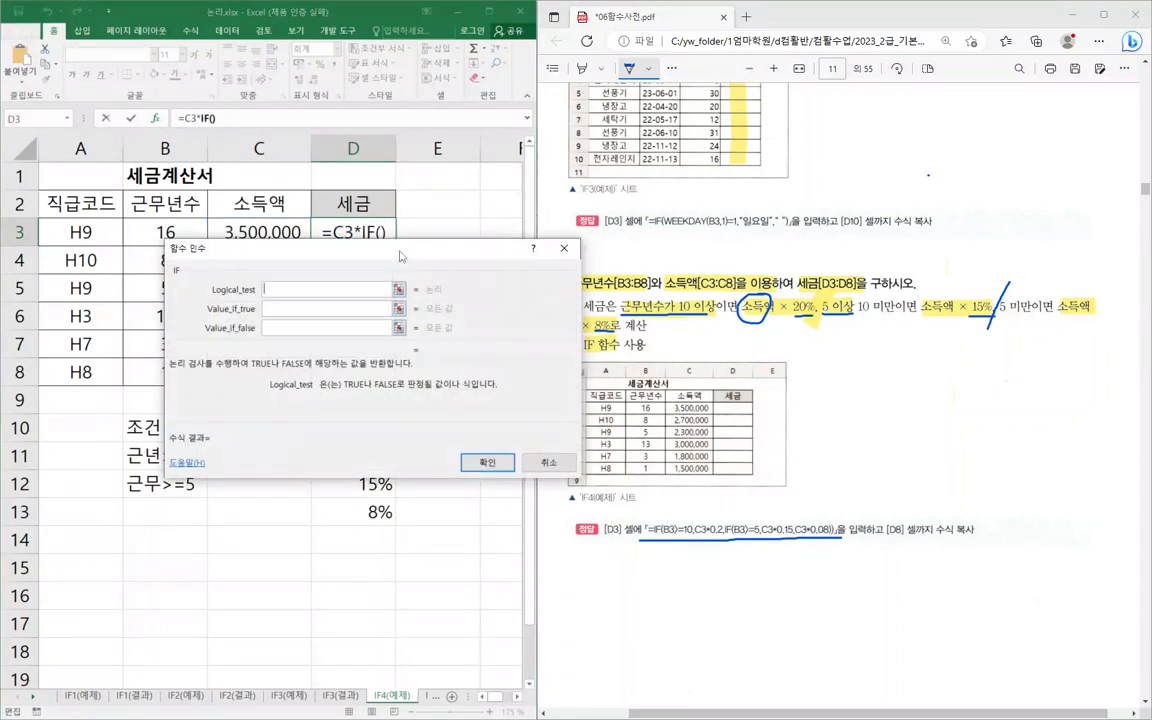
{"action": "left_click_drag", "start_coordinate": [399, 251], "coordinate": [483, 370]}
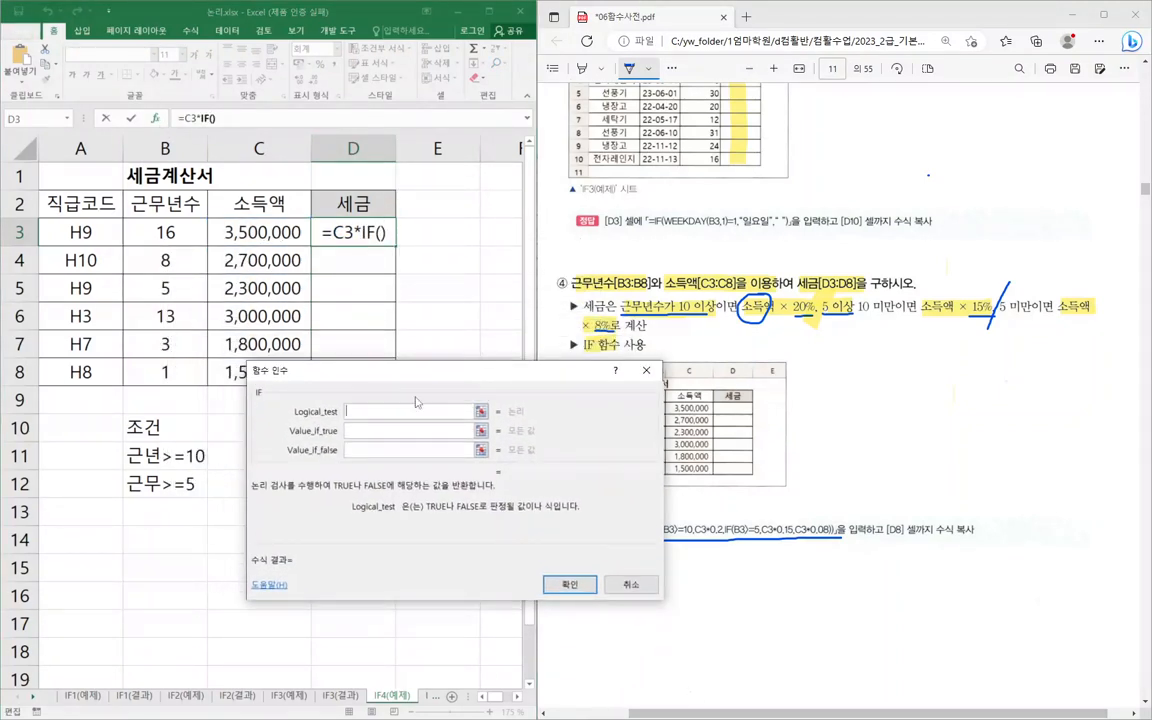
{"action": "left_click", "coordinate": [222, 224]}
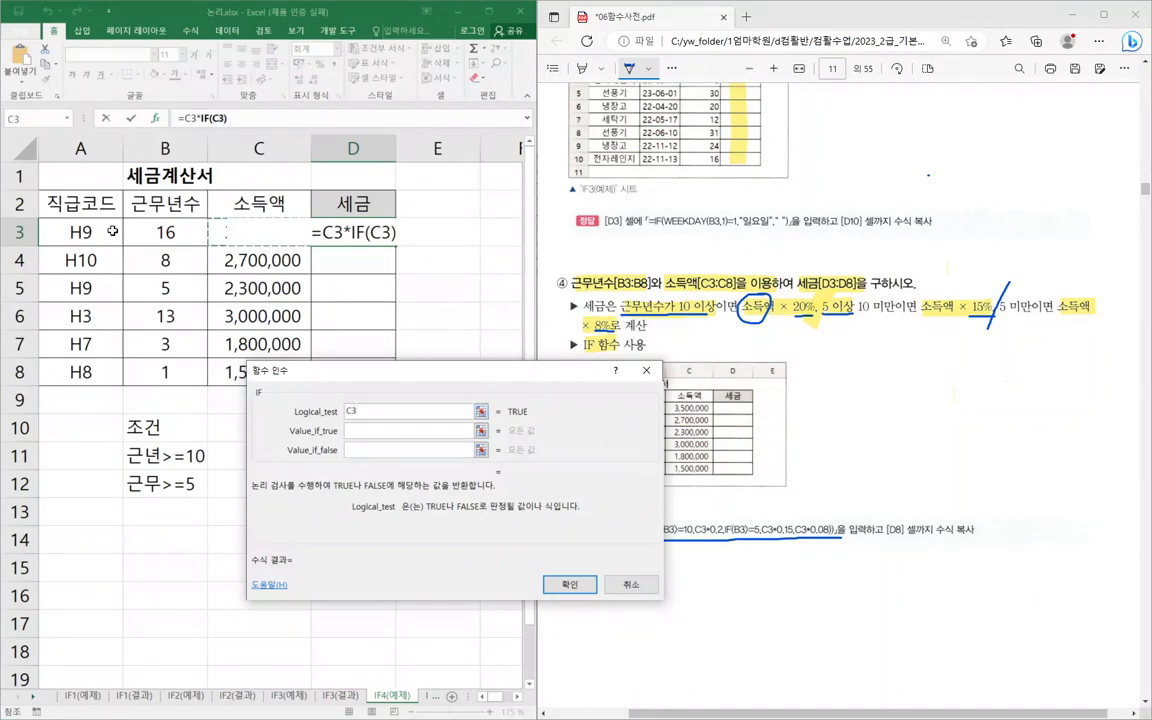
{"action": "left_click", "coordinate": [163, 227]}
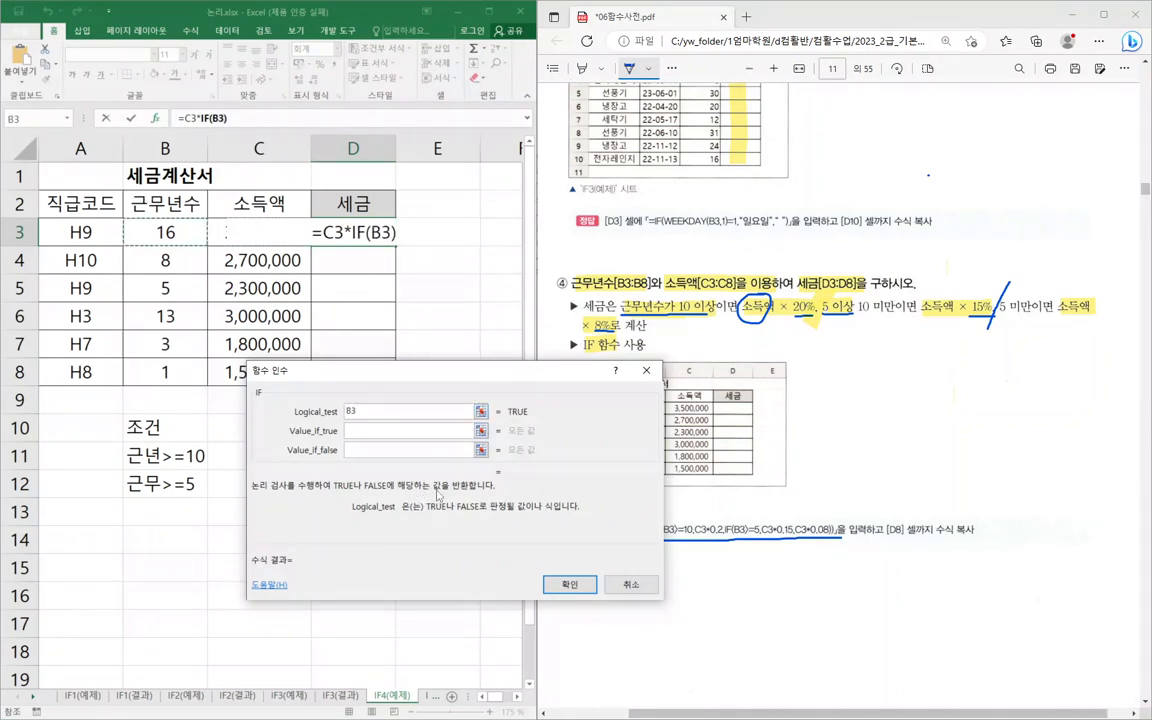
{"action": "type", "text": ">=10"}
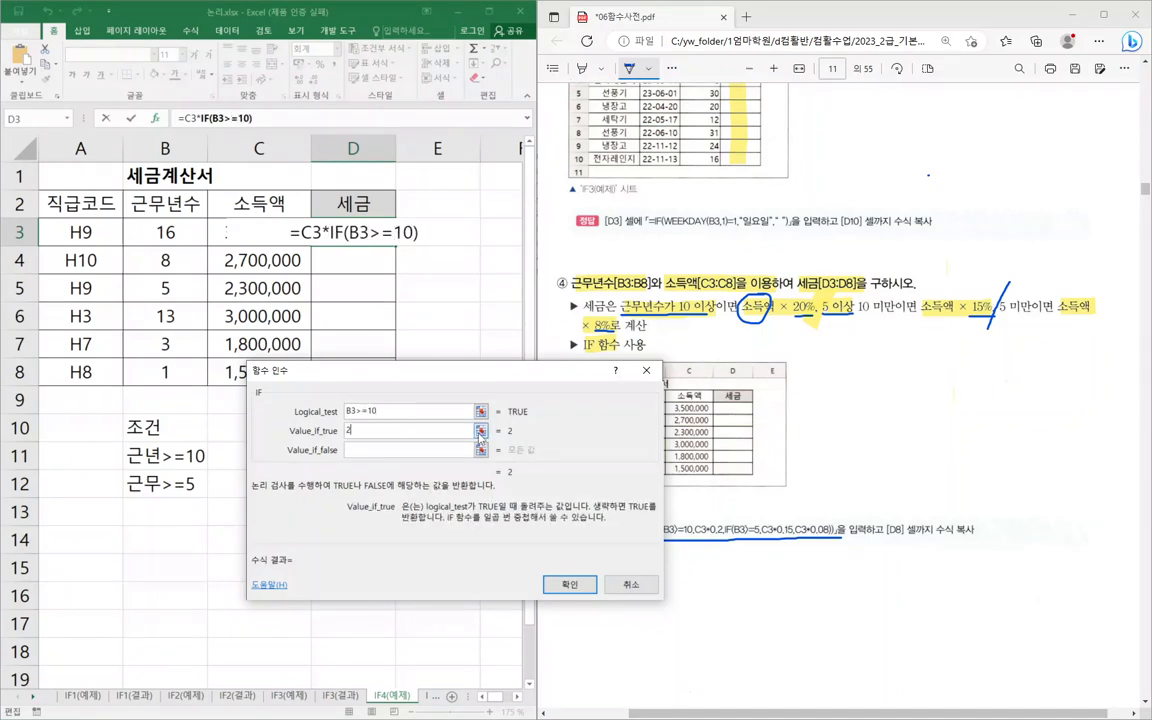
{"action": "type", "text": "20%"}
- Nest a second IF as the value when false and set its condition to B3>=5
{"action": "left_click", "coordinate": [458, 449]}
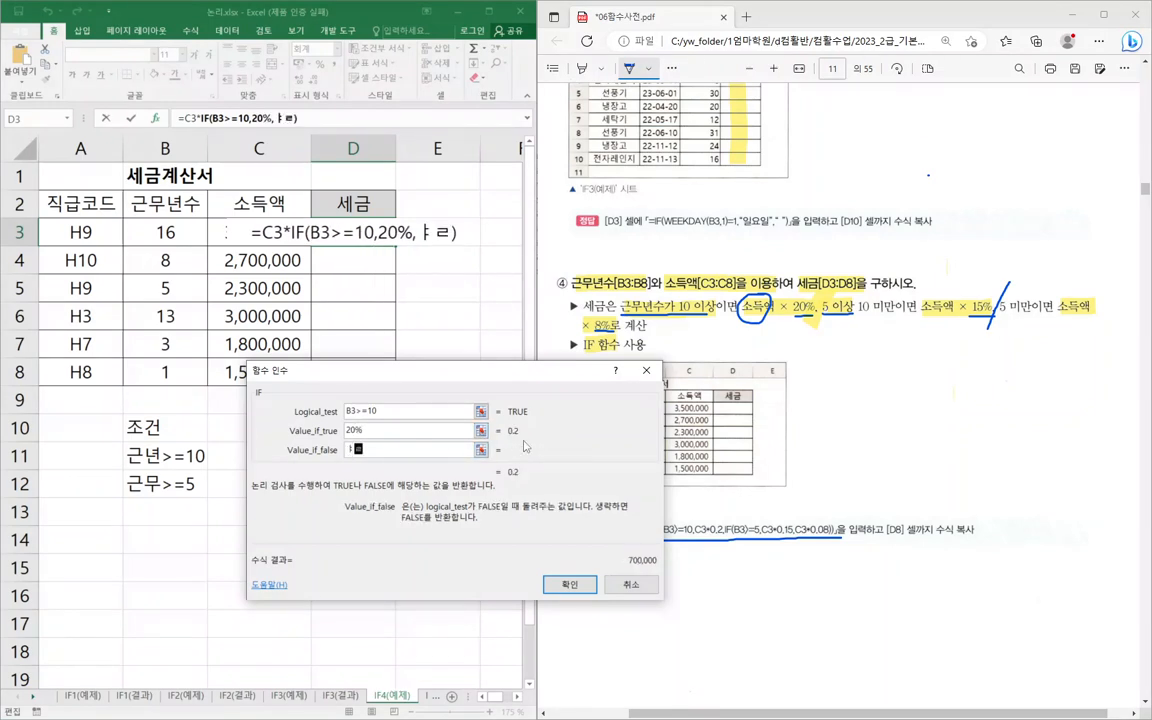
{"action": "type", "text": "if()"}
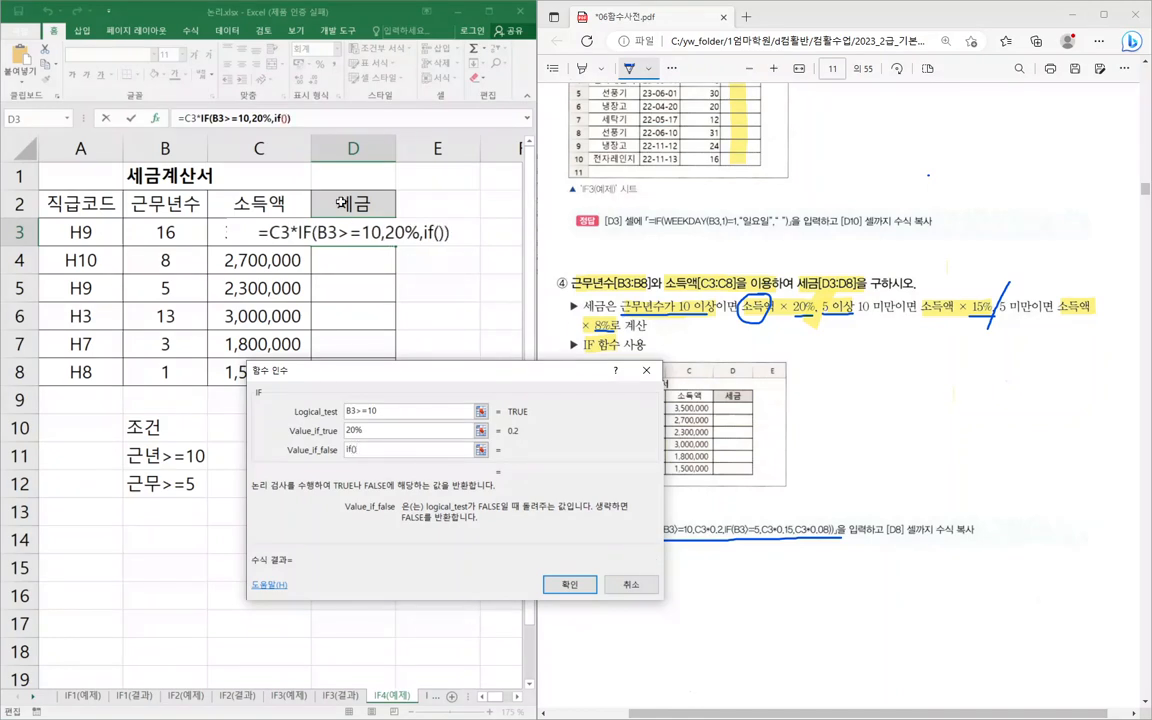
{"action": "key", "text": "Left"}
{"action": "left_click", "coordinate": [280, 118]}
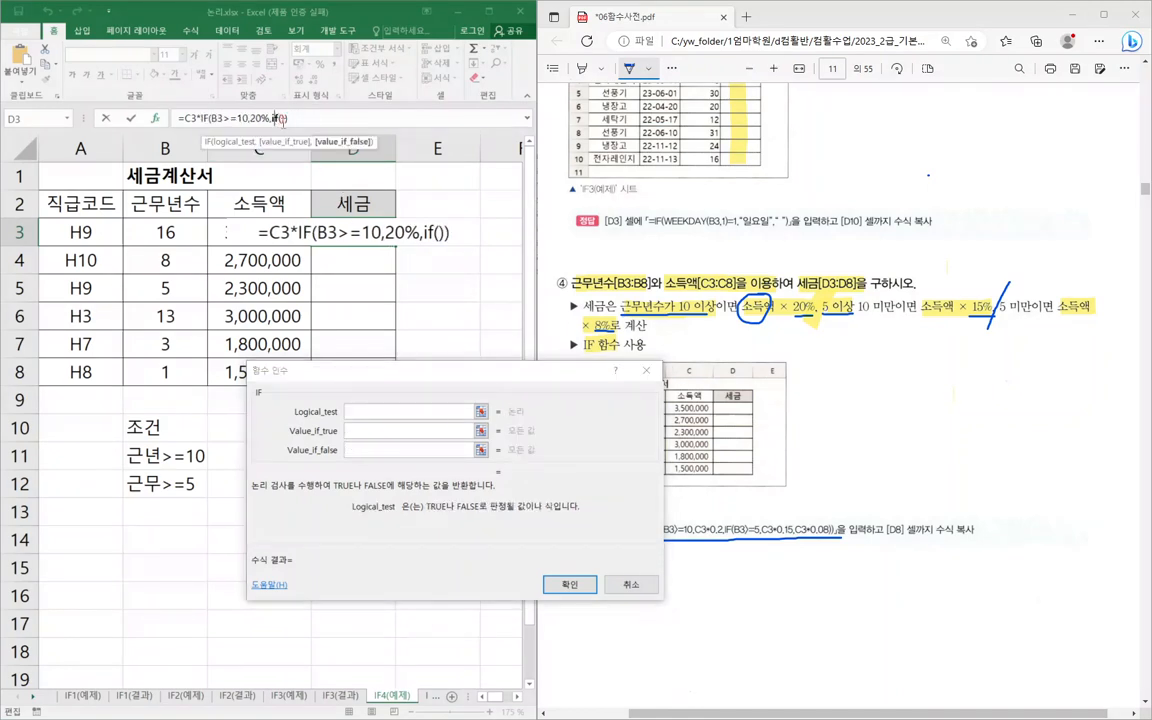
{"action": "left_click", "coordinate": [377, 409]}
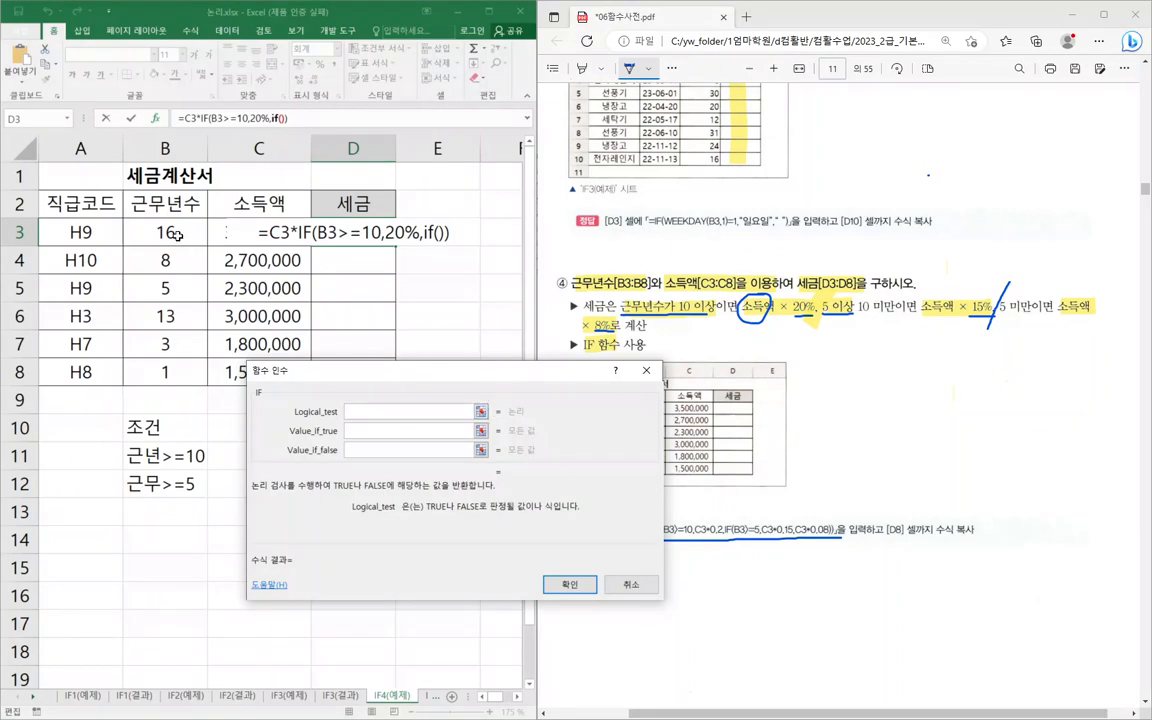
{"action": "type", "text": "B3>"}
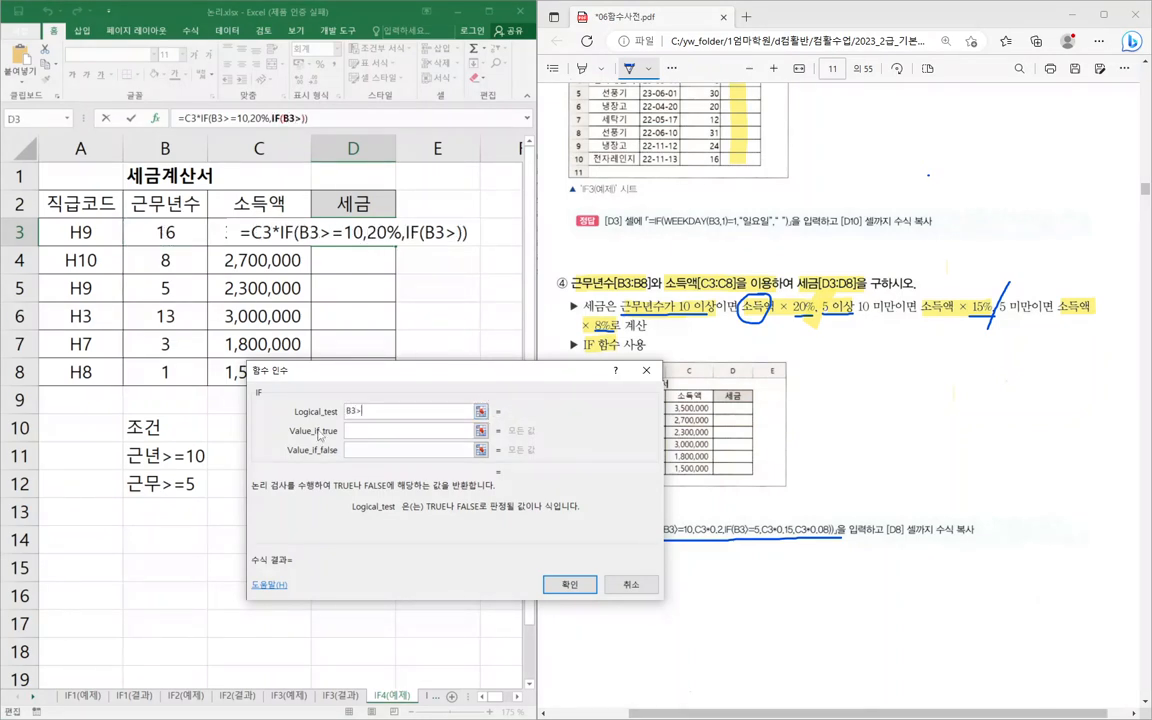
{"action": "type", "text": "=5"}
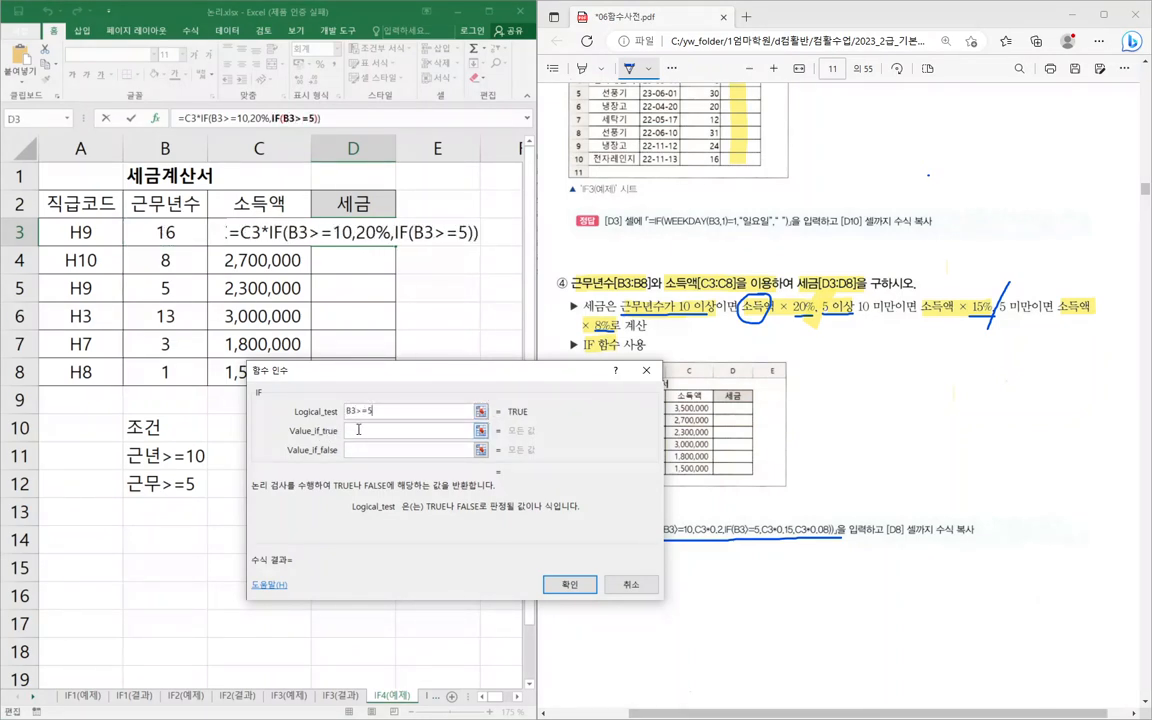
- Set the nested IF to return 15% when true and 8% when false, and complete the D3 formula
{"action": "left_click", "coordinate": [437, 431]}
{"action": "type", "text": "15"}
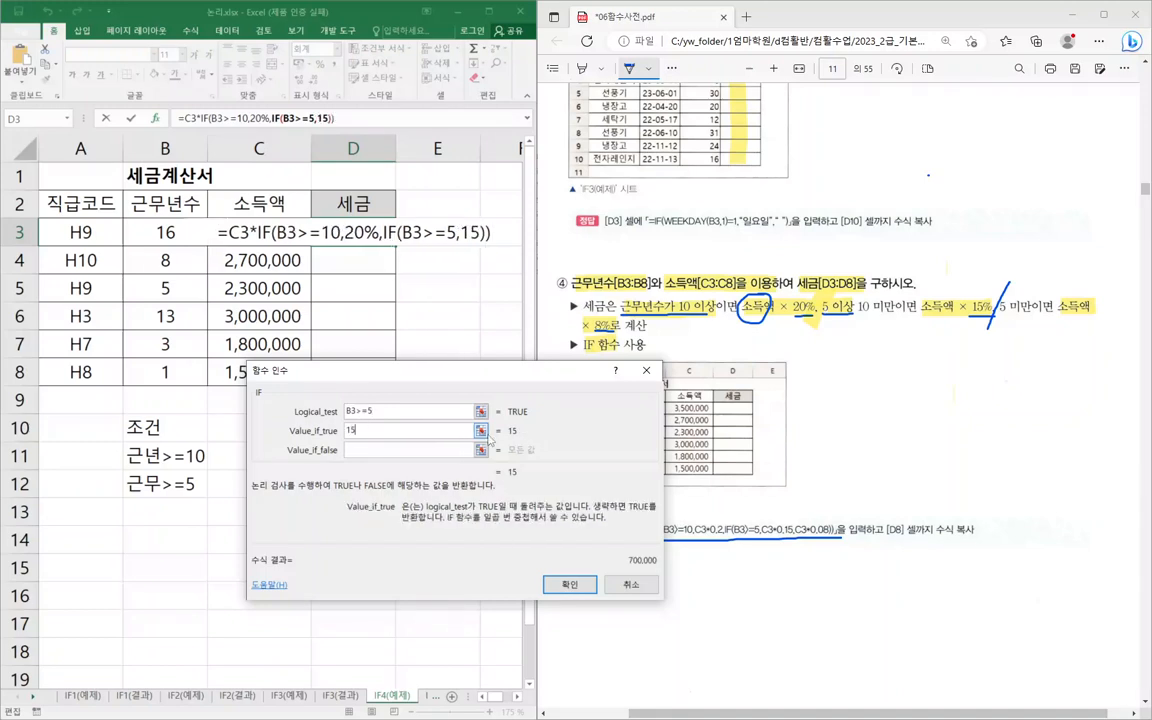
{"action": "type", "text": "%"}
{"action": "left_click", "coordinate": [438, 451]}
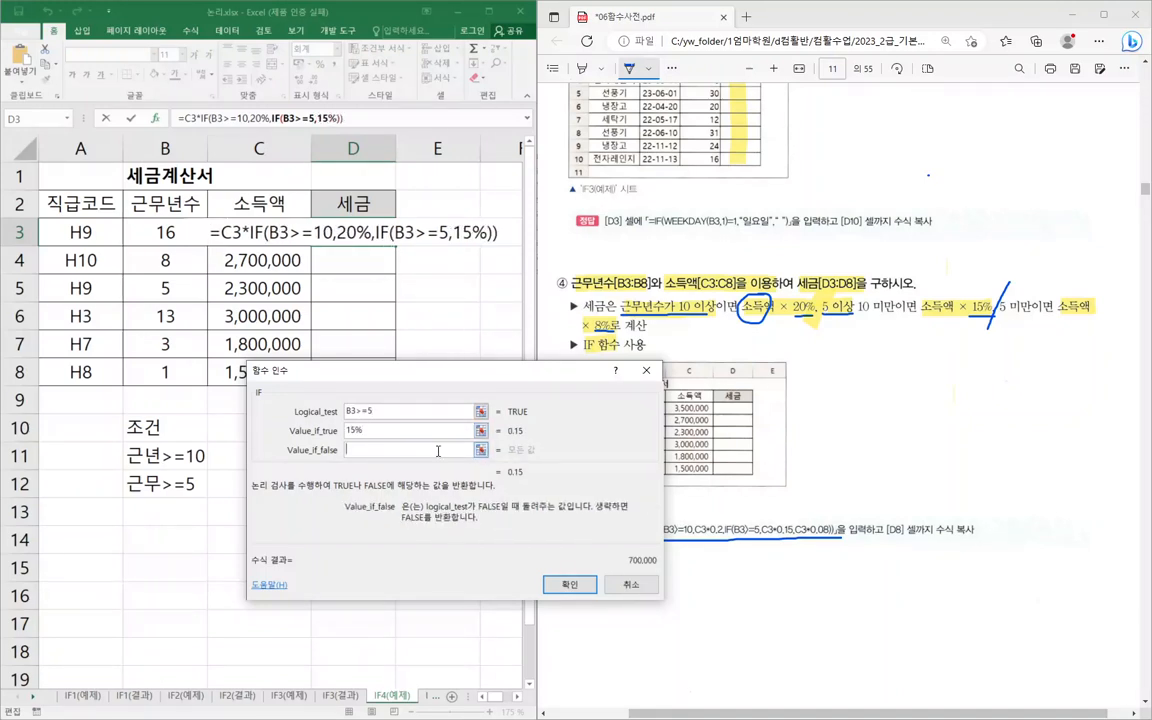
{"action": "type", "text": "8%"}
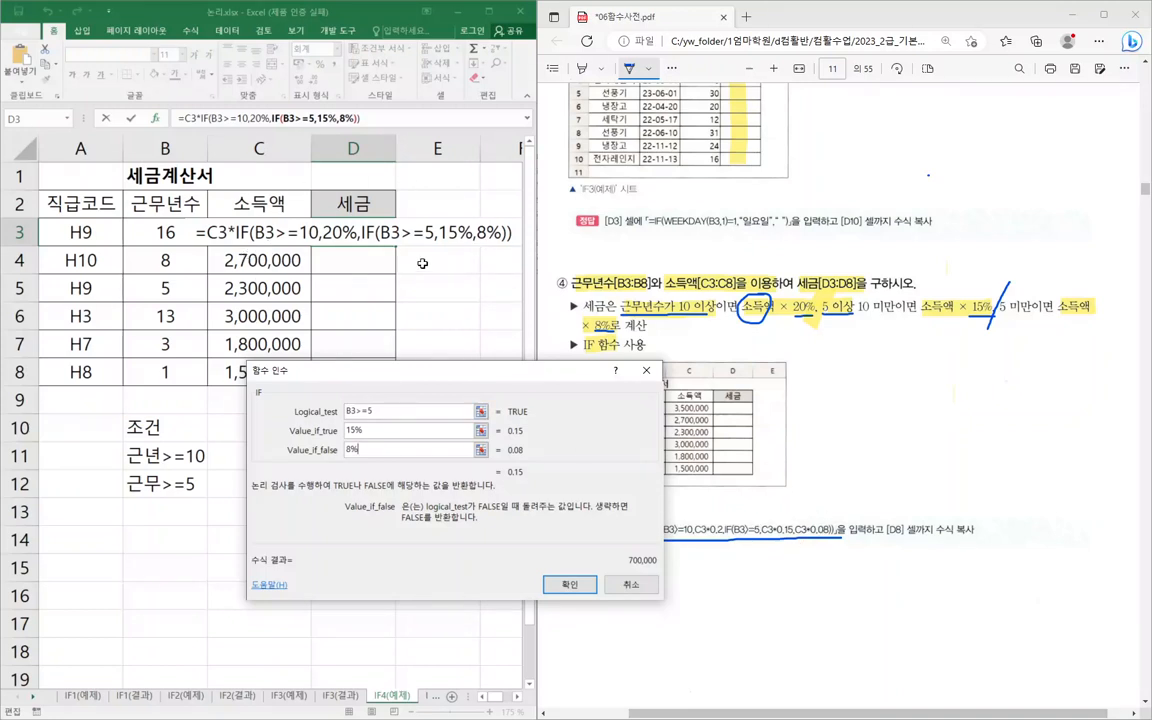
{"action": "left_click", "coordinate": [569, 584]}
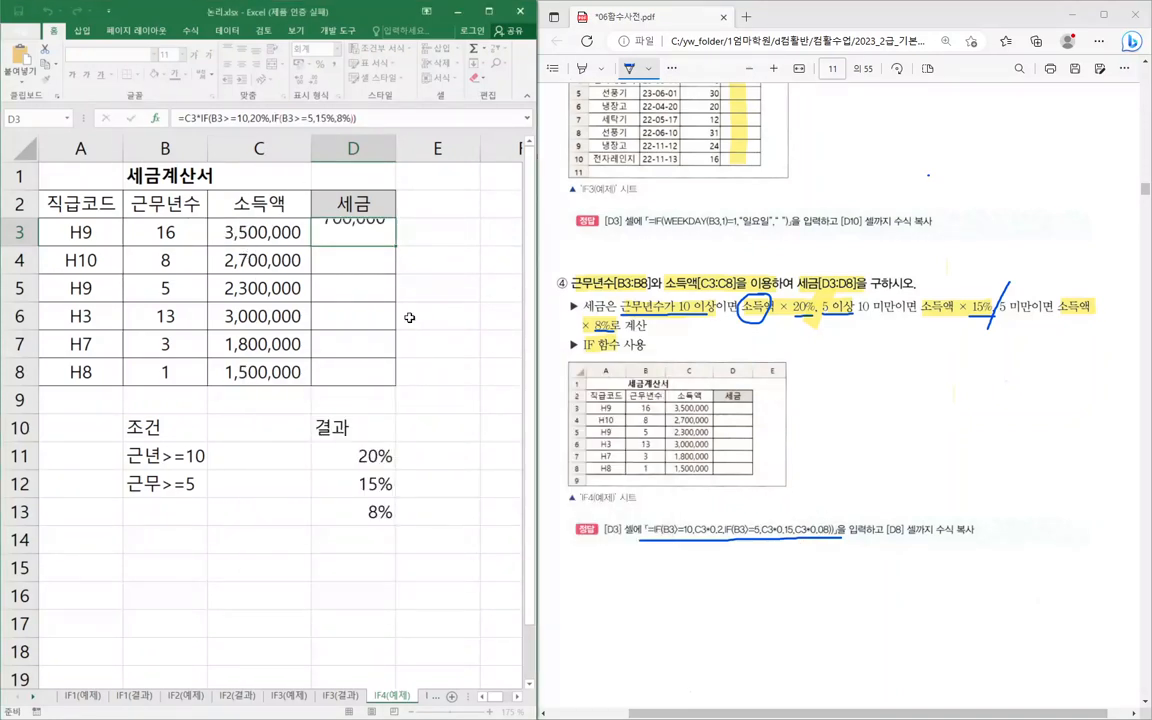
- Copy the tax formula from D3 down to D8 and check the cell references in D8's formula
{"action": "left_click_drag", "start_coordinate": [399, 246], "coordinate": [399, 382]}
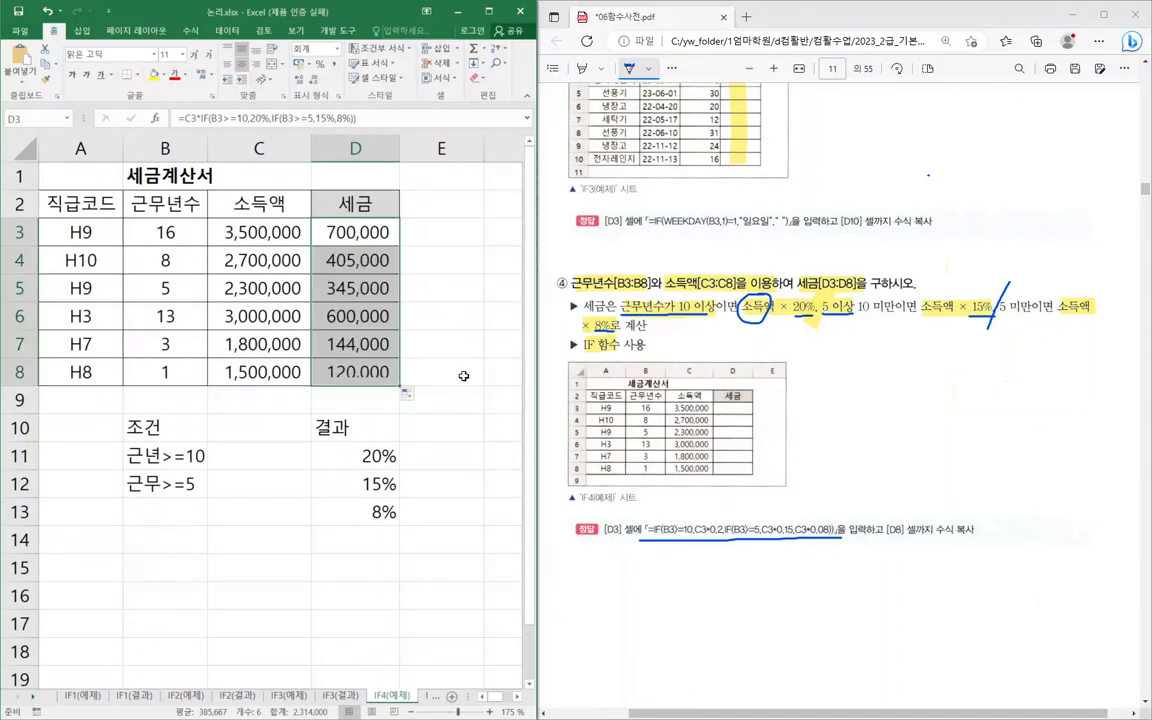
{"action": "double_click", "coordinate": [383, 372]}
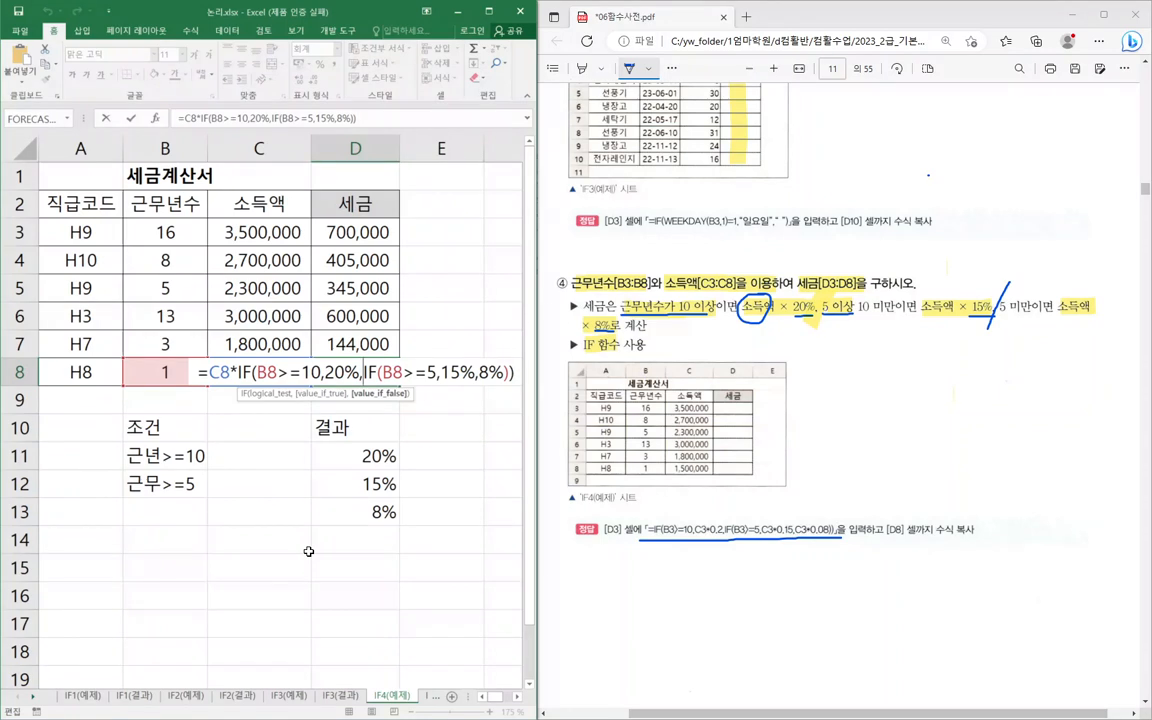
{"action": "key", "text": "Escape"}
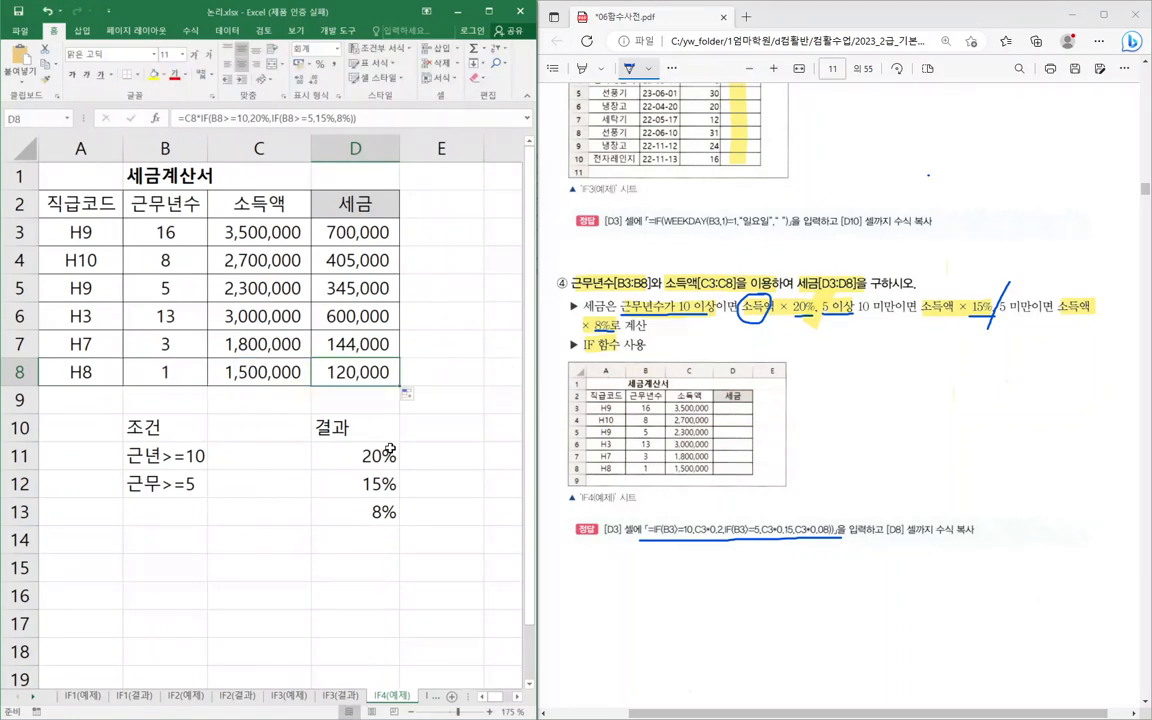
{"action": "left_click", "coordinate": [398, 420]}
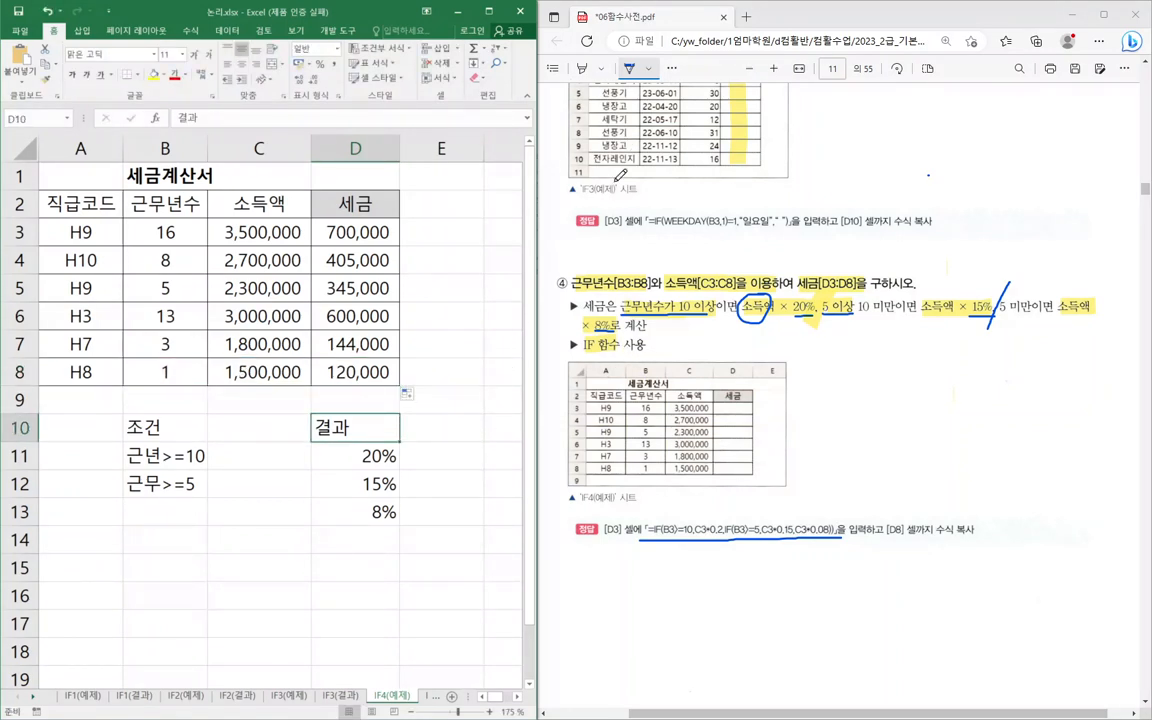
- Mark IF in the PDF's problem ④ with an arrow to the 세금 column, and draw a star and an arrow beneath the answer formula
{"action": "left_click_drag", "start_coordinate": [584, 351], "coordinate": [604, 351]}
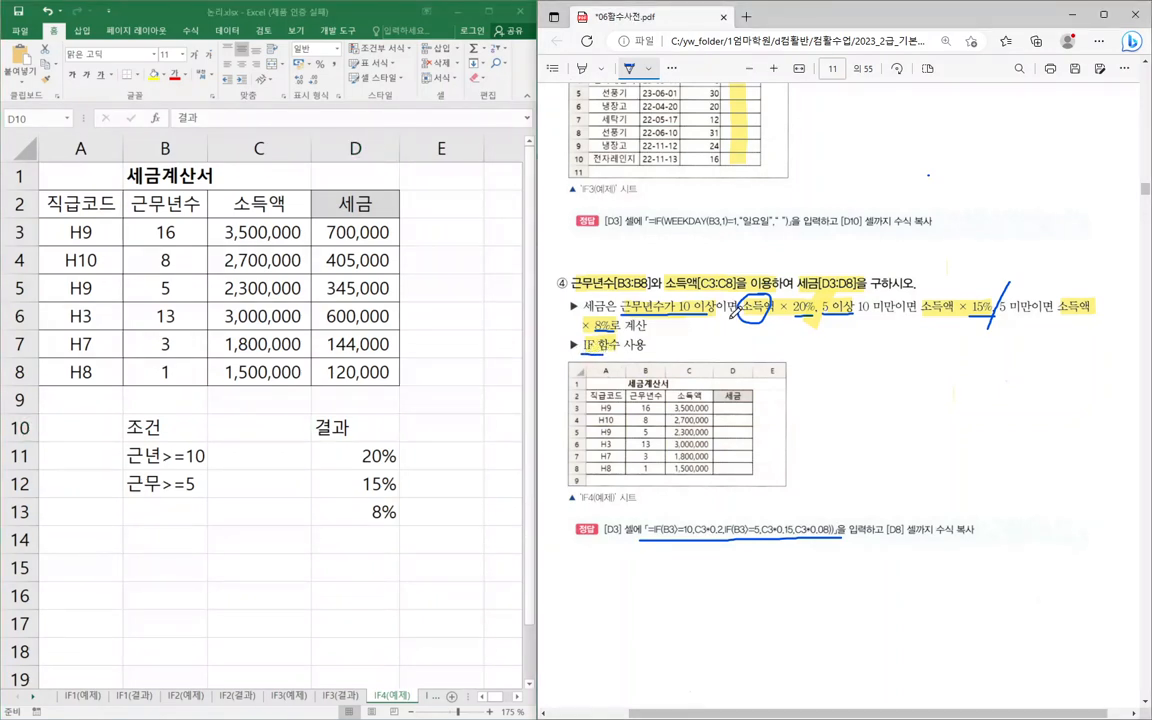
{"action": "mouse_move", "coordinate": [750, 366]}
{"action": "left_mouse_down"}
{"action": "mouse_move", "coordinate": [738, 398]}
{"action": "mouse_move", "coordinate": [768, 388]}
{"action": "left_mouse_up"}
{"action": "mouse_move", "coordinate": [600, 337]}
{"action": "left_mouse_down"}
{"action": "mouse_move", "coordinate": [590, 344]}
{"action": "mouse_move", "coordinate": [715, 342]}
{"action": "mouse_move", "coordinate": [737, 378]}
{"action": "left_mouse_up"}
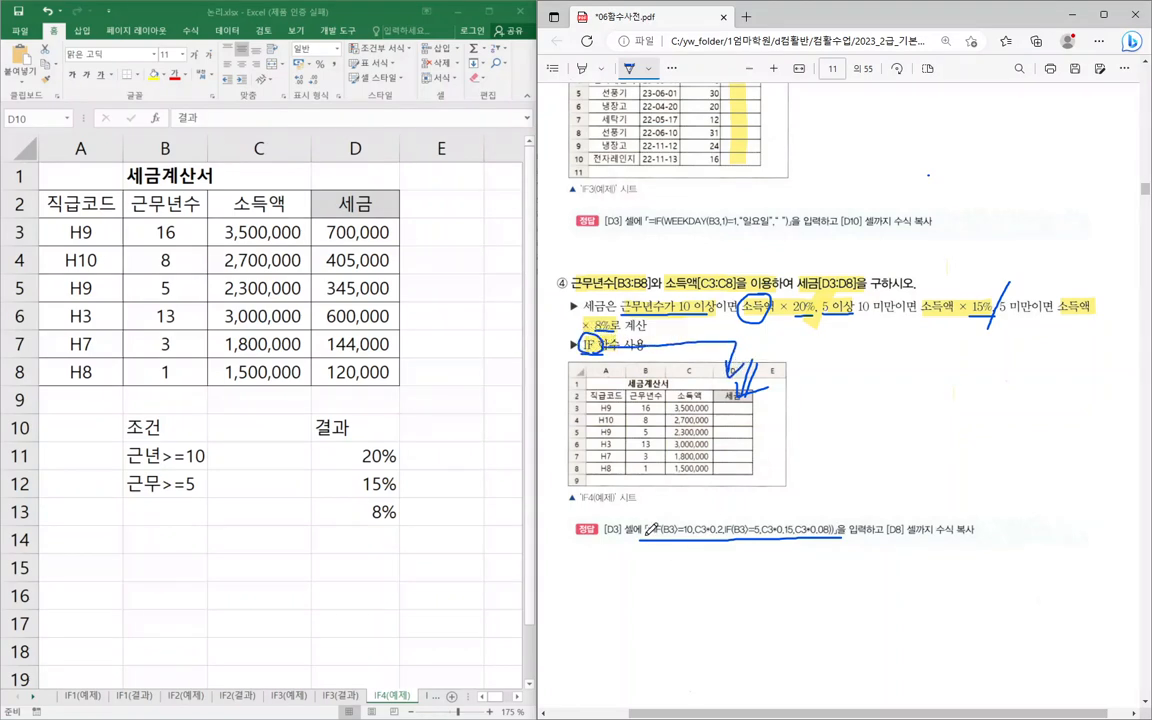
{"action": "mouse_move", "coordinate": [643, 566]}
{"action": "left_mouse_down"}
{"action": "mouse_move", "coordinate": [656, 566]}
{"action": "mouse_move", "coordinate": [649, 553]}
{"action": "mouse_move", "coordinate": [645, 573]}
{"action": "mouse_move", "coordinate": [714, 575]}
{"action": "left_mouse_up"}
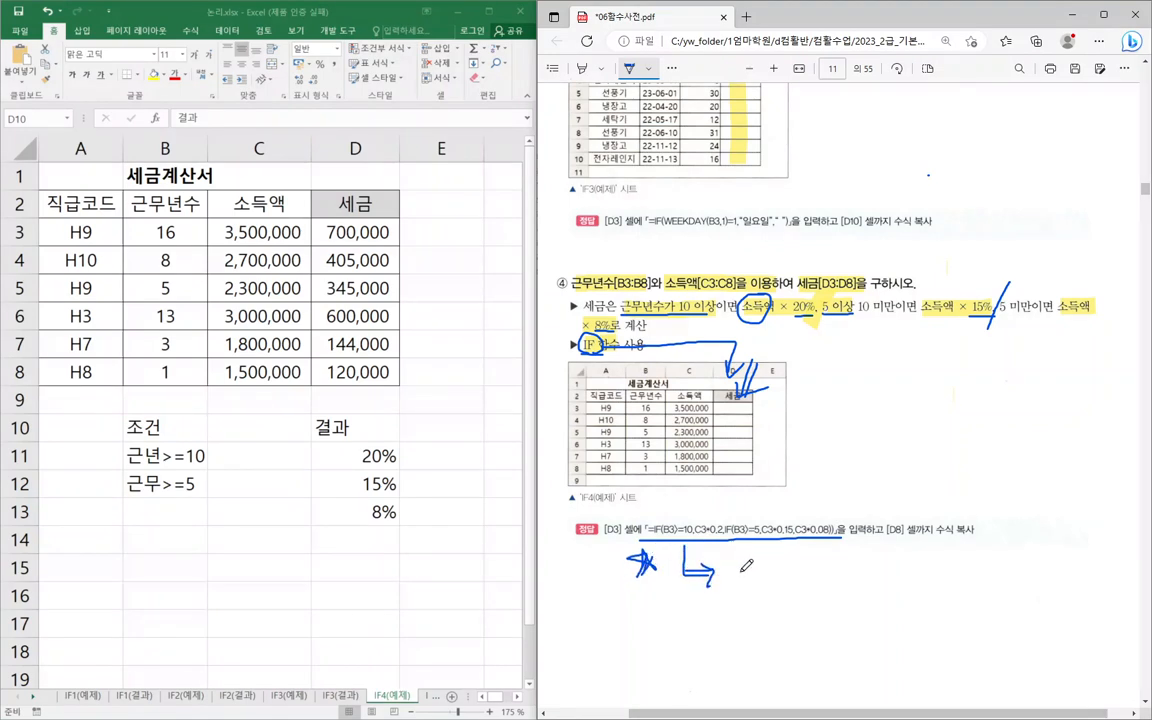